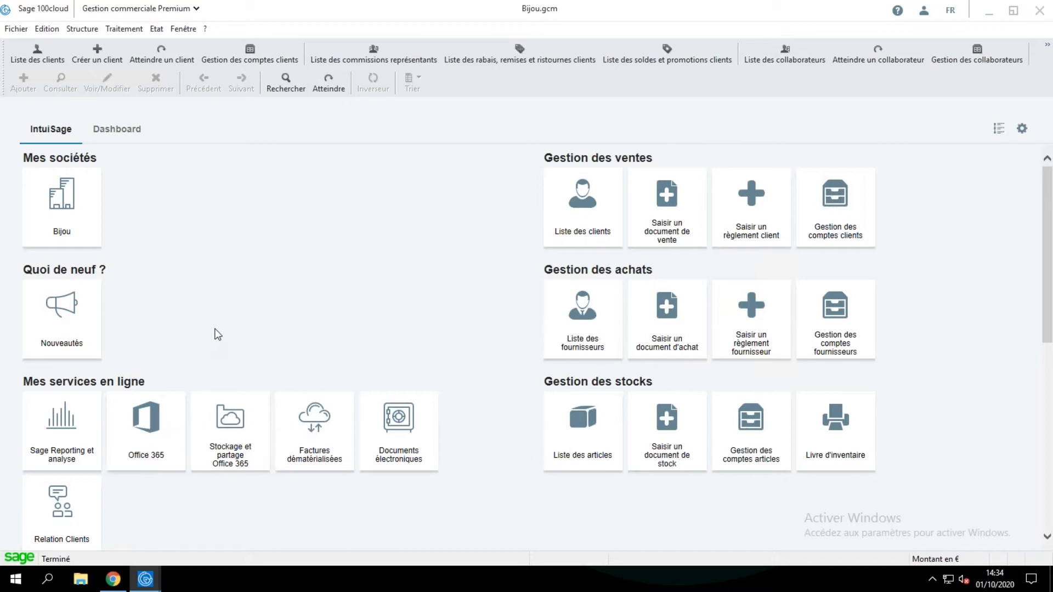
# Open the Diamant Vert sales order with reference LOC 03/2017 from the list of sales orders.
pyautogui.click(124, 30)
pyautogui.click(143, 45)
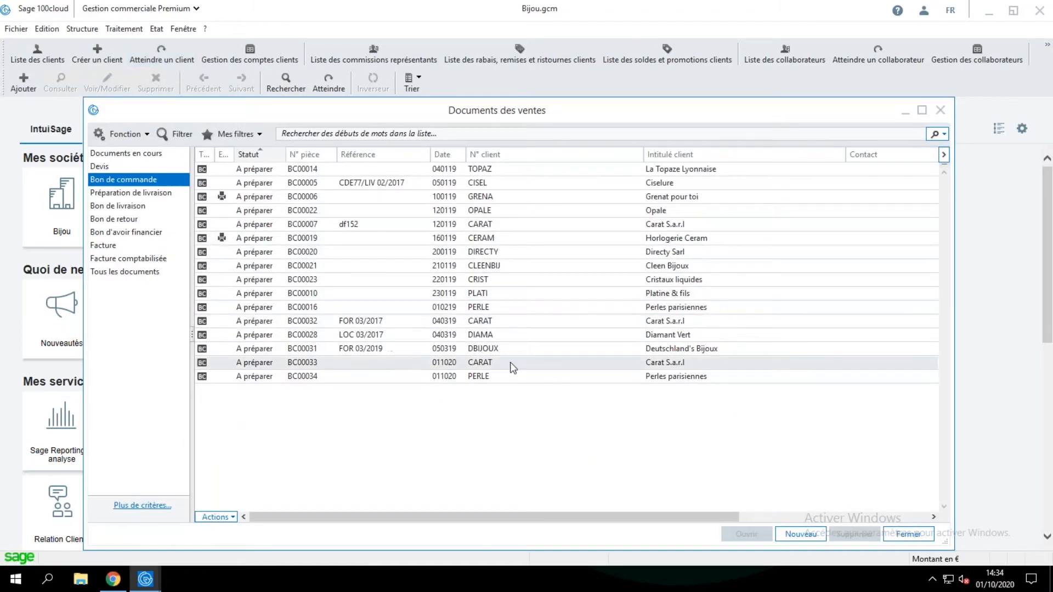
pyautogui.click(475, 339)
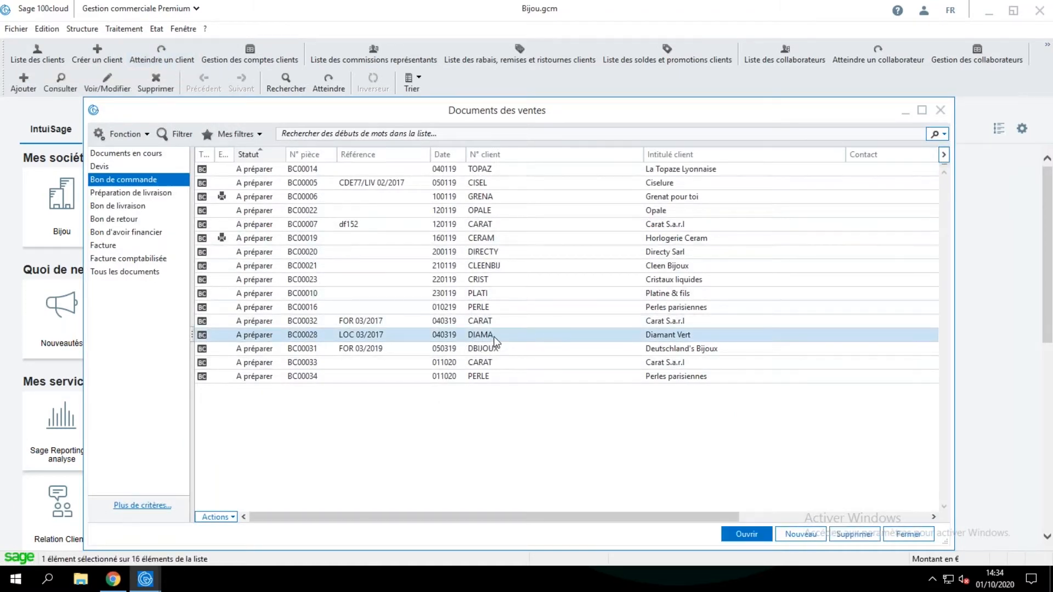
pyautogui.doubleClick(494, 336)
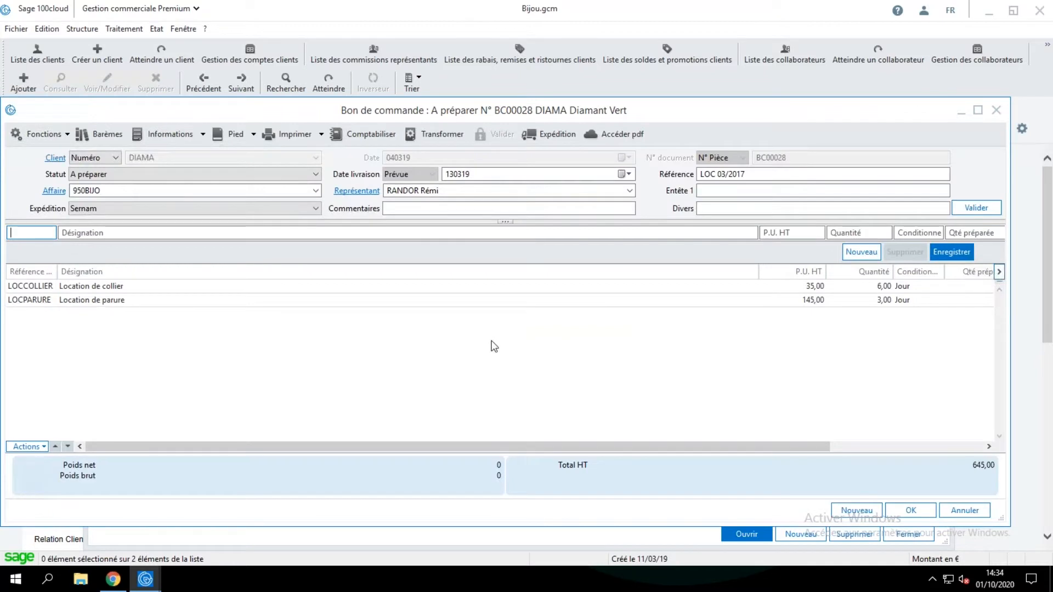
# Print the Diamant Vert order with the option to send it to the Office 365 storage space.
pyautogui.click(291, 135)
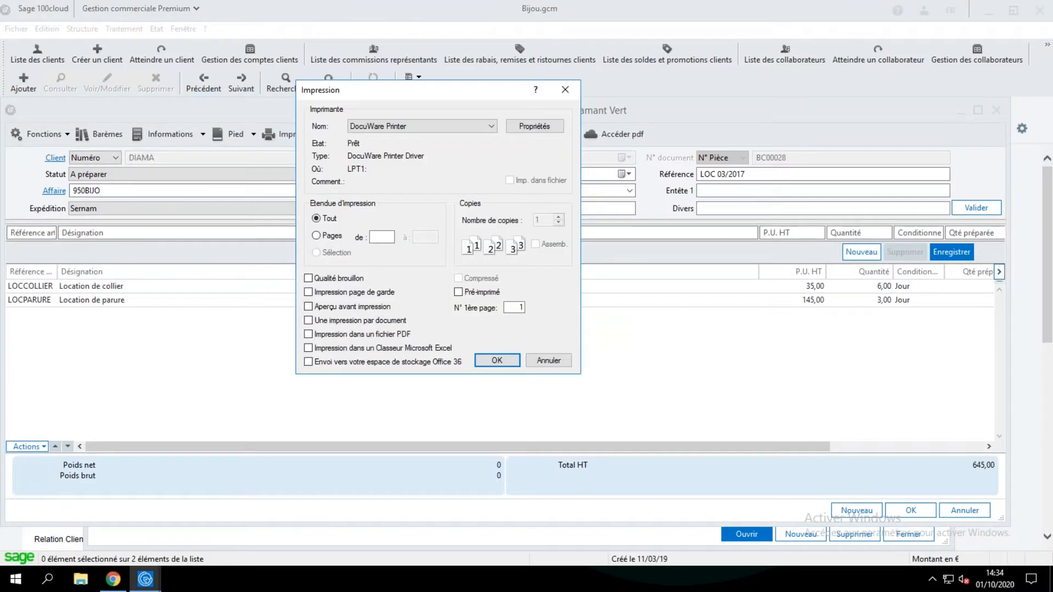
pyautogui.click(308, 362)
pyautogui.click(496, 361)
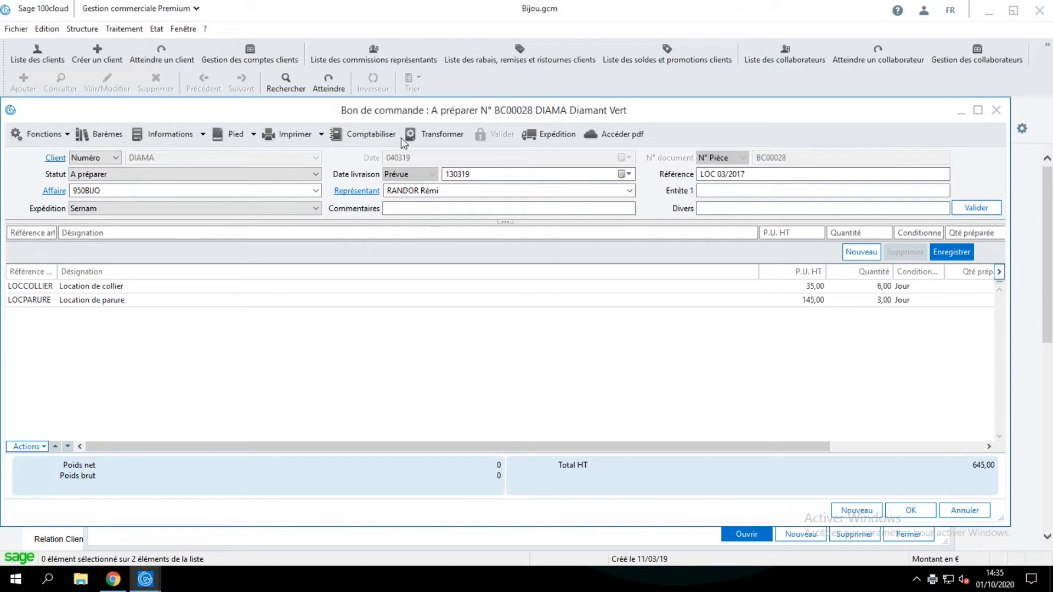
pyautogui.moveTo(397, 113); pyautogui.dragTo(417, 130)
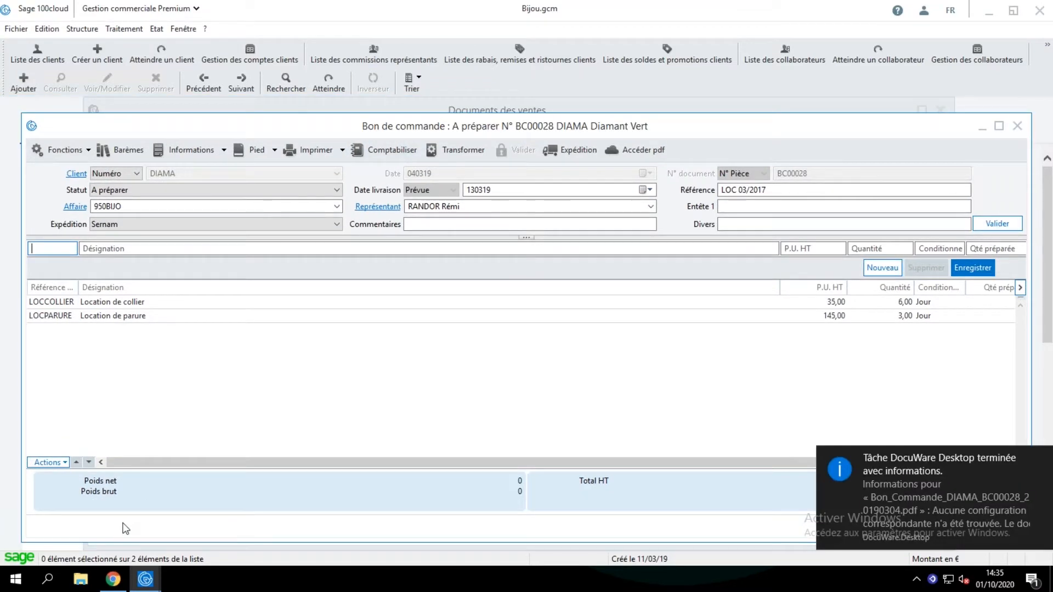
# Switch to Chrome, load the Sage - Bijou SharePoint library and open the DIAMA folder under Clients.
pyautogui.click(113, 582)
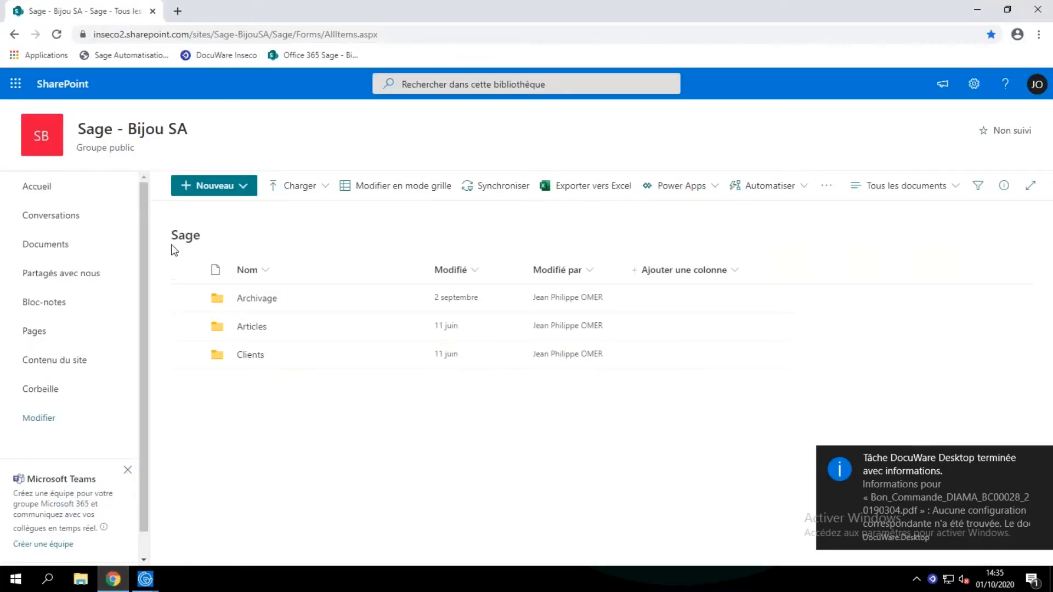
pyautogui.click(301, 56)
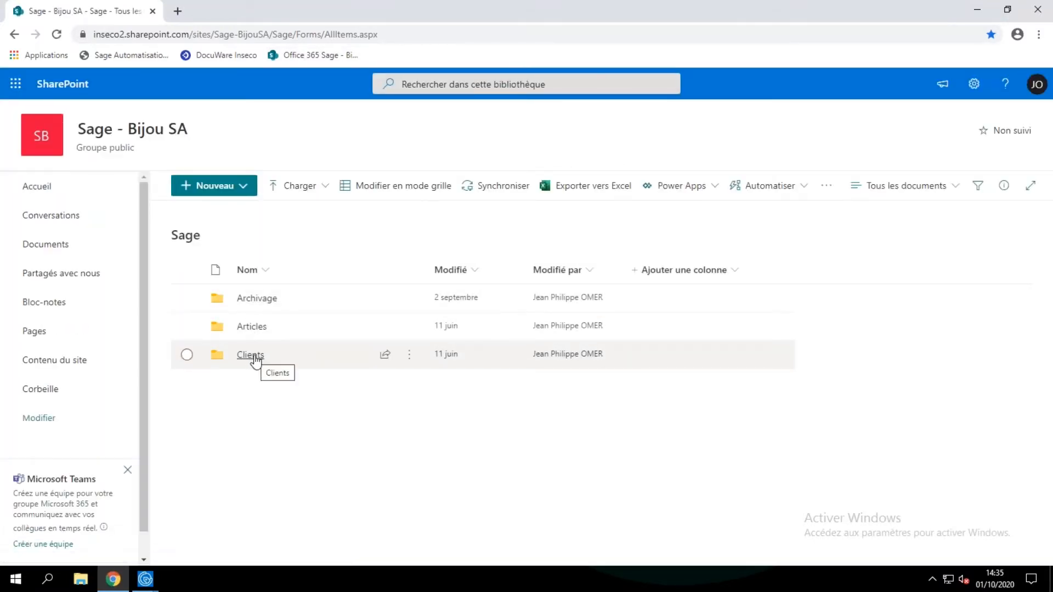
pyautogui.click(251, 355)
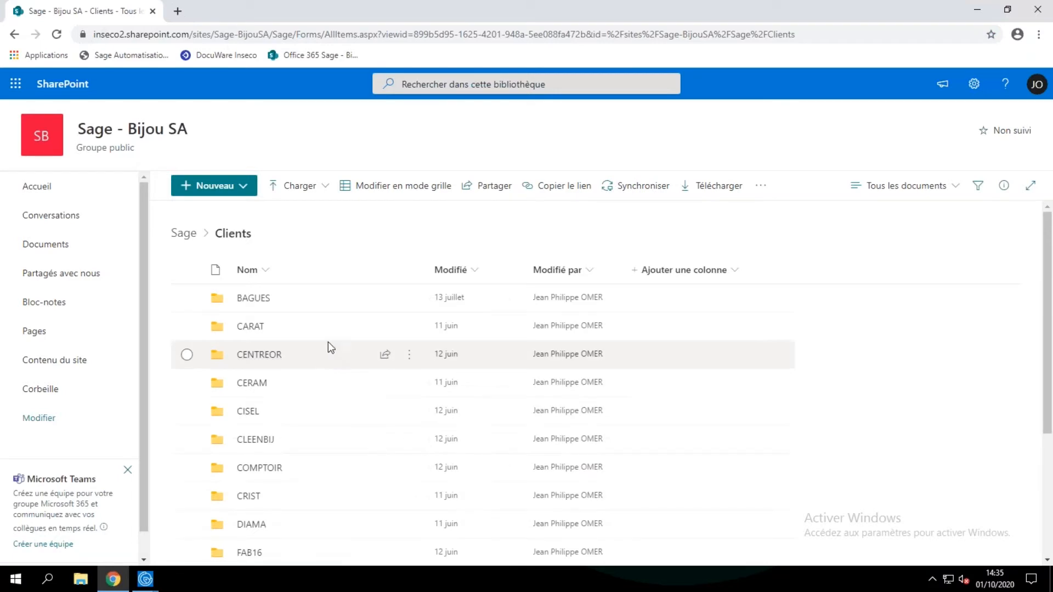
pyautogui.scroll(-1, 323, 341)
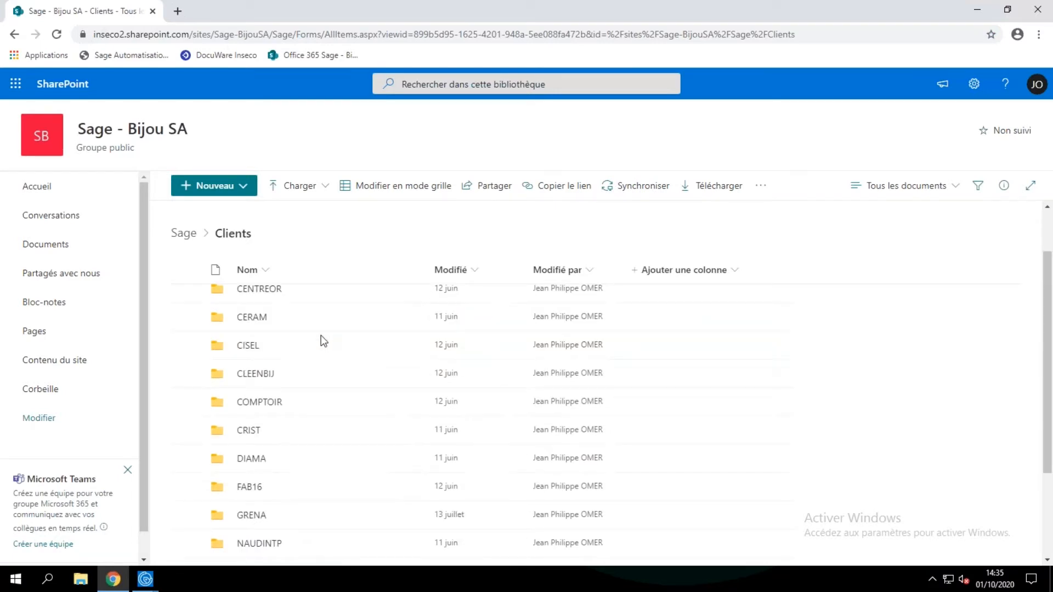
pyautogui.click(255, 462)
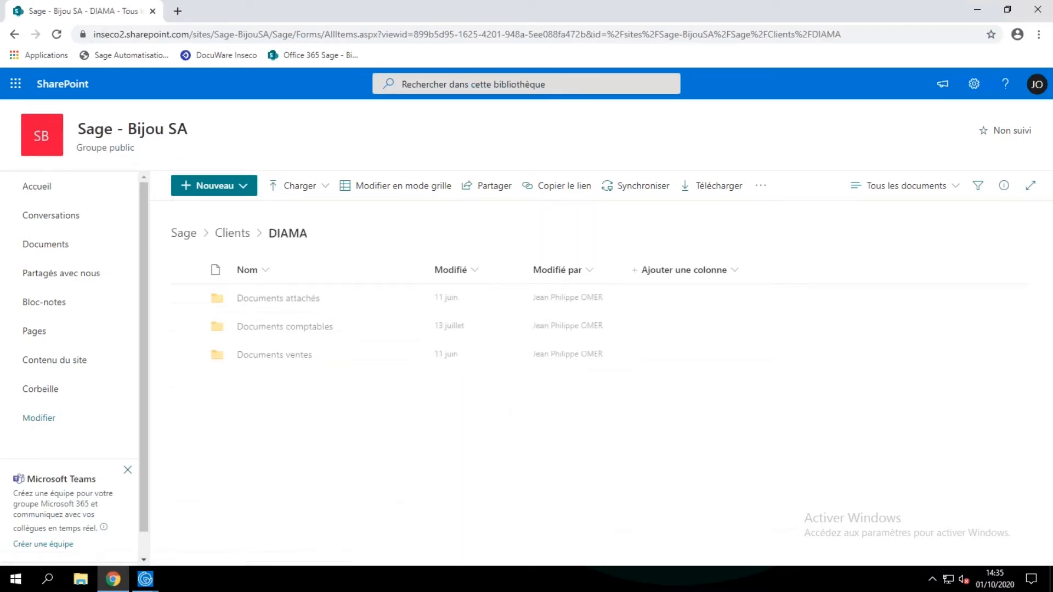
# Open the order's subfolder under Documents ventes, 201903 and check the stored PDF.
pyautogui.click(283, 359)
pyautogui.click(284, 359)
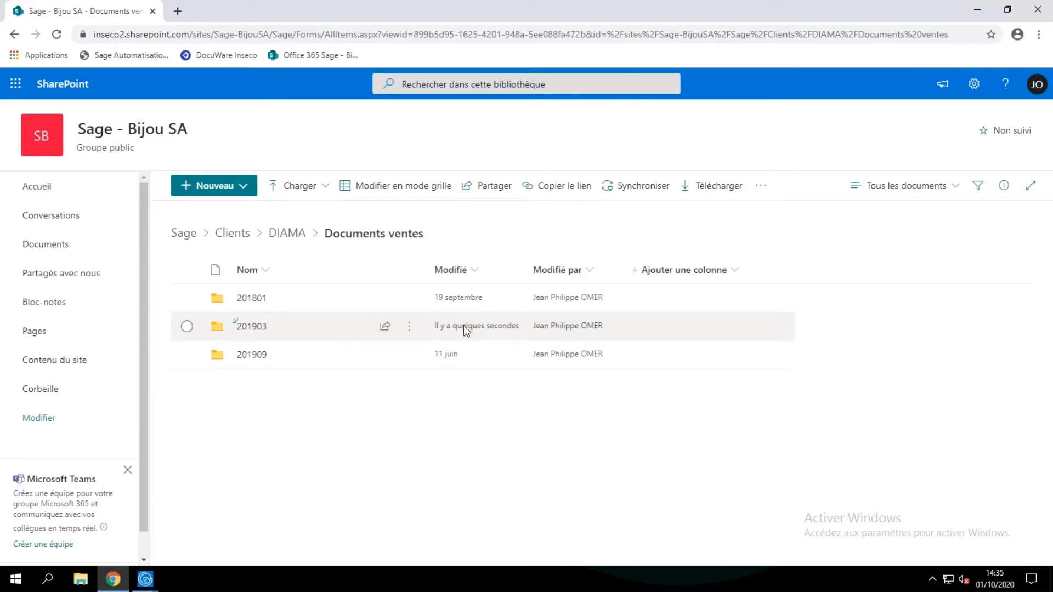
pyautogui.click(245, 328)
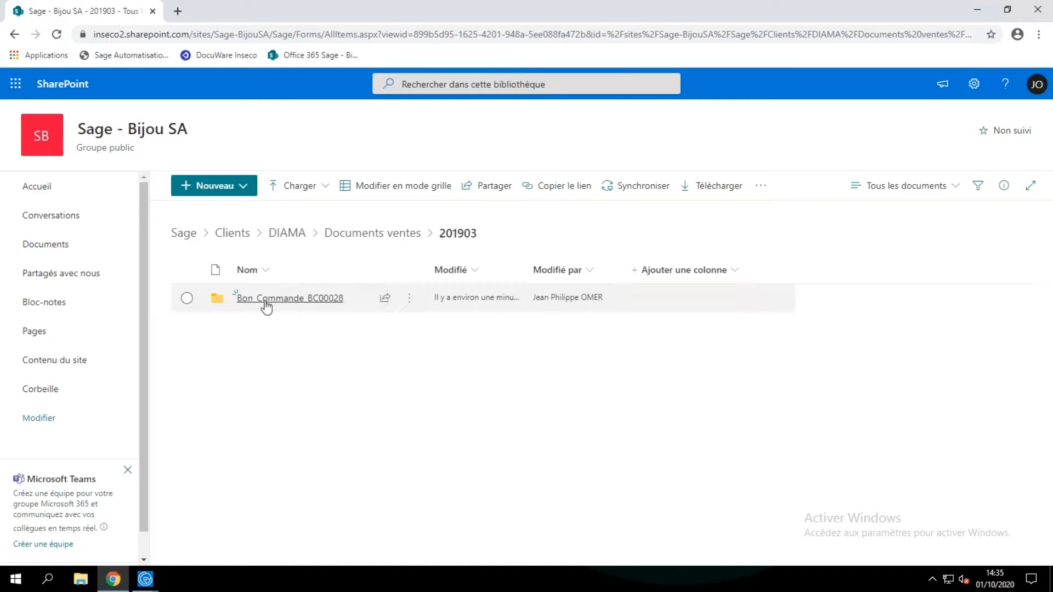
pyautogui.click(266, 305)
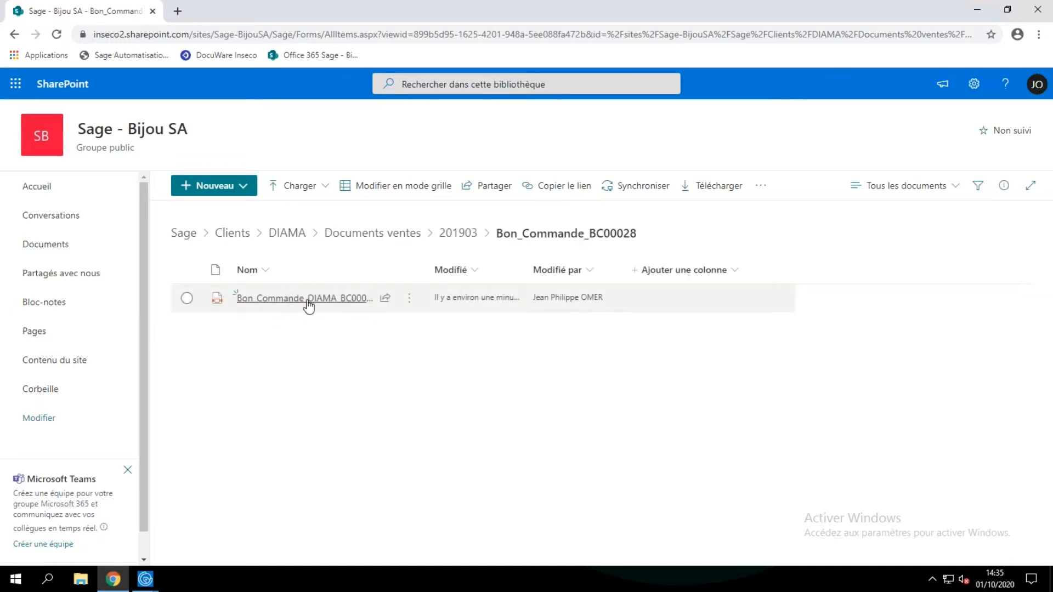
pyautogui.moveTo(333, 306)
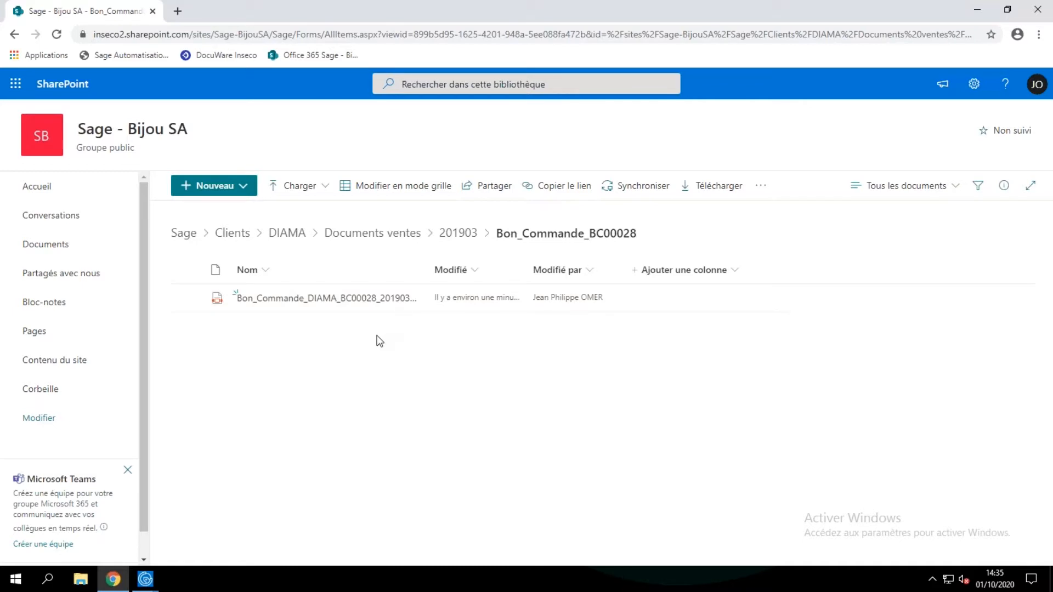
pyautogui.moveTo(403, 305)
# Switch back to Sage 100cloud and set the unit price of the Location de collier line to 60.
pyautogui.moveTo(149, 581)
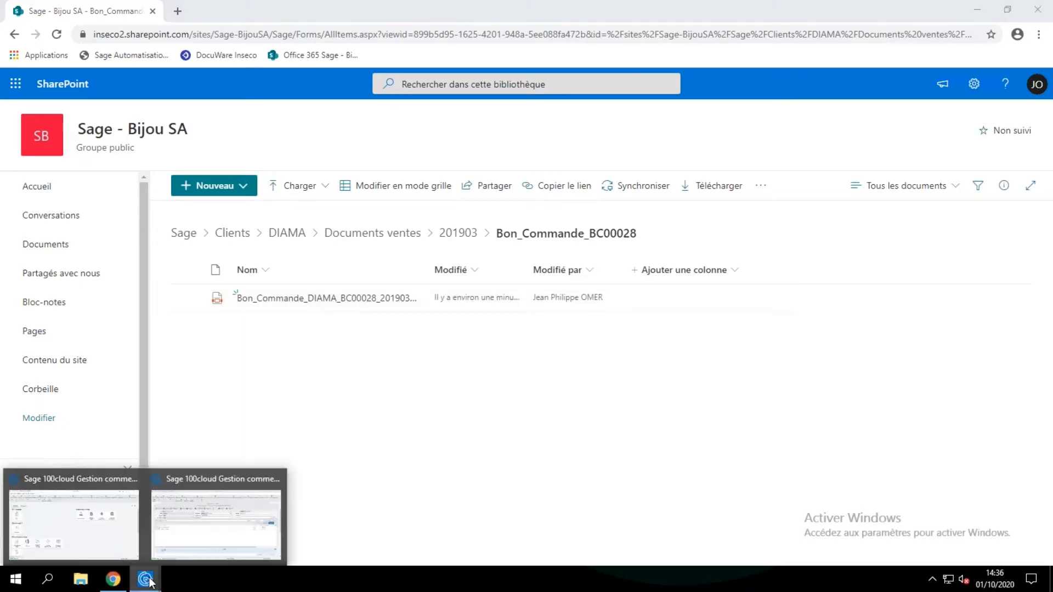
pyautogui.click(212, 479)
pyautogui.click(235, 301)
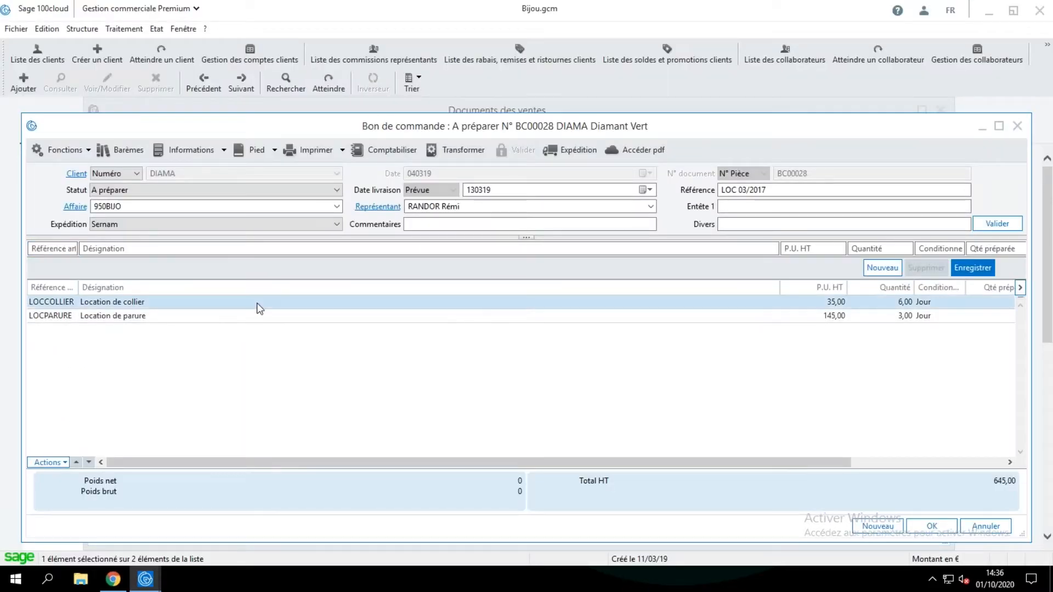
pyautogui.press('Tab')
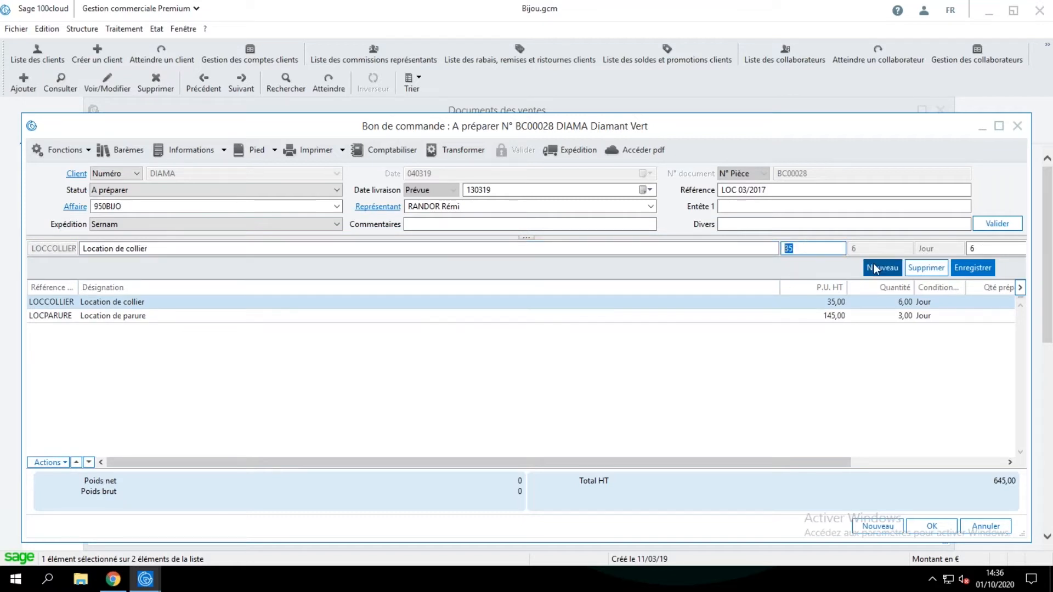
pyautogui.write('60')
pyautogui.press('Return')
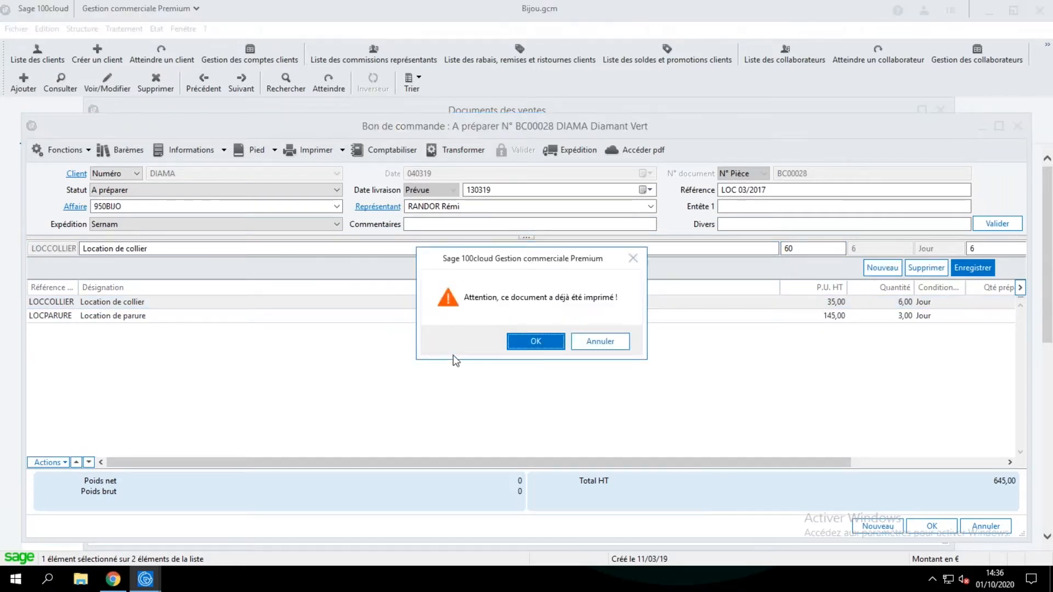
pyautogui.click(519, 343)
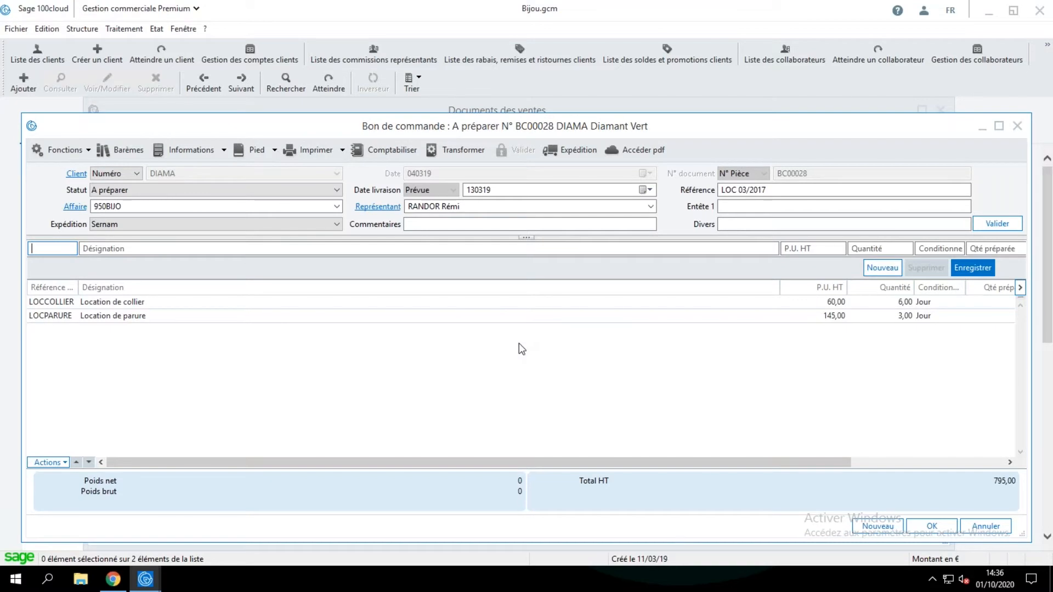
# Reprint the modified order with the option to send it to the Office 365 storage space.
pyautogui.click(314, 155)
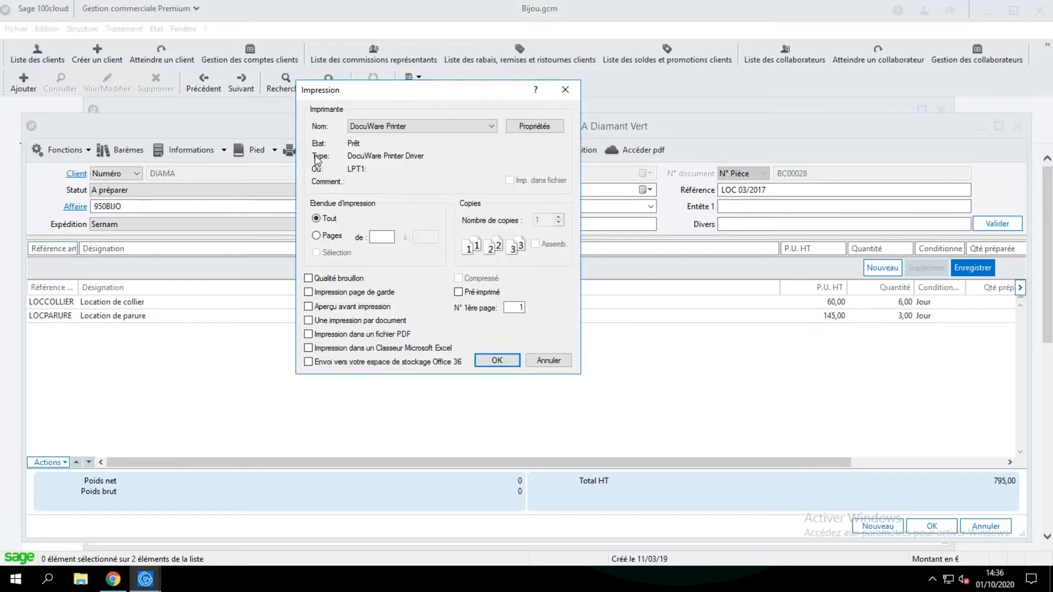
pyautogui.click(383, 363)
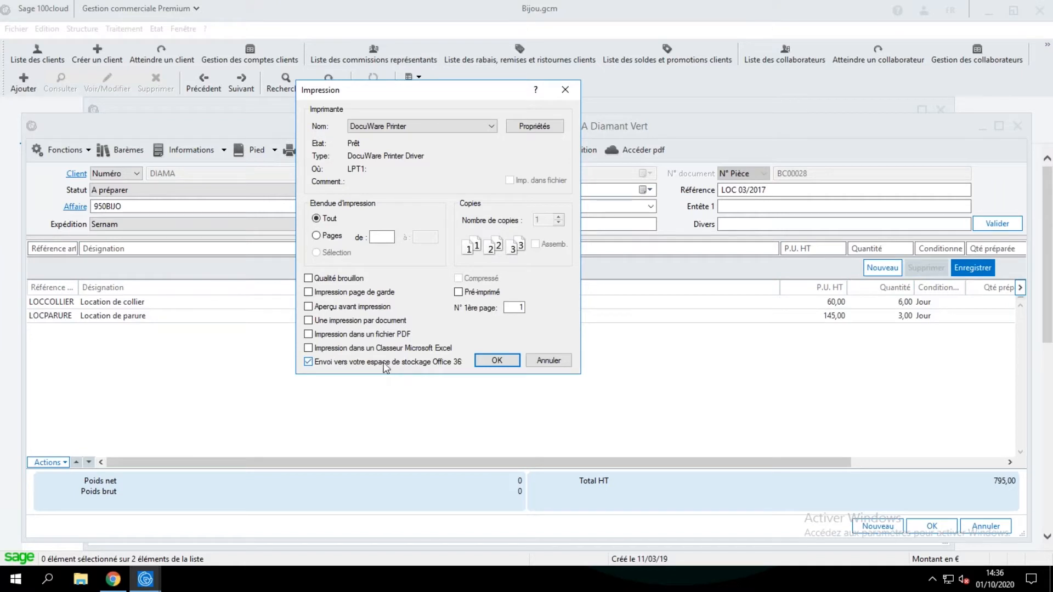
pyautogui.click(493, 360)
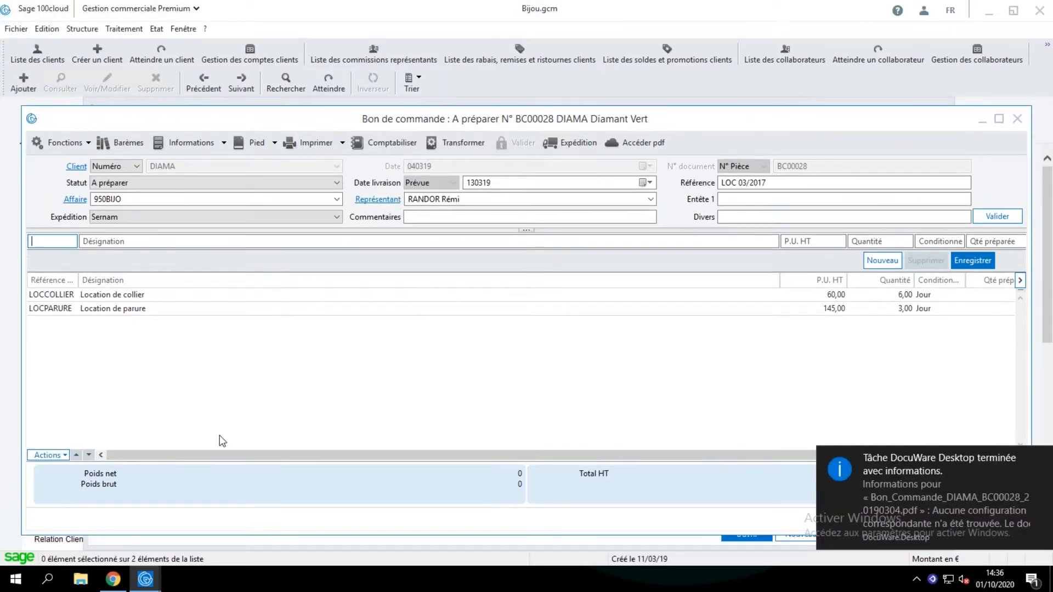
# Switch to SharePoint in Chrome, show the order PDF's version history and view version 2.0 down to its total.
pyautogui.click(113, 579)
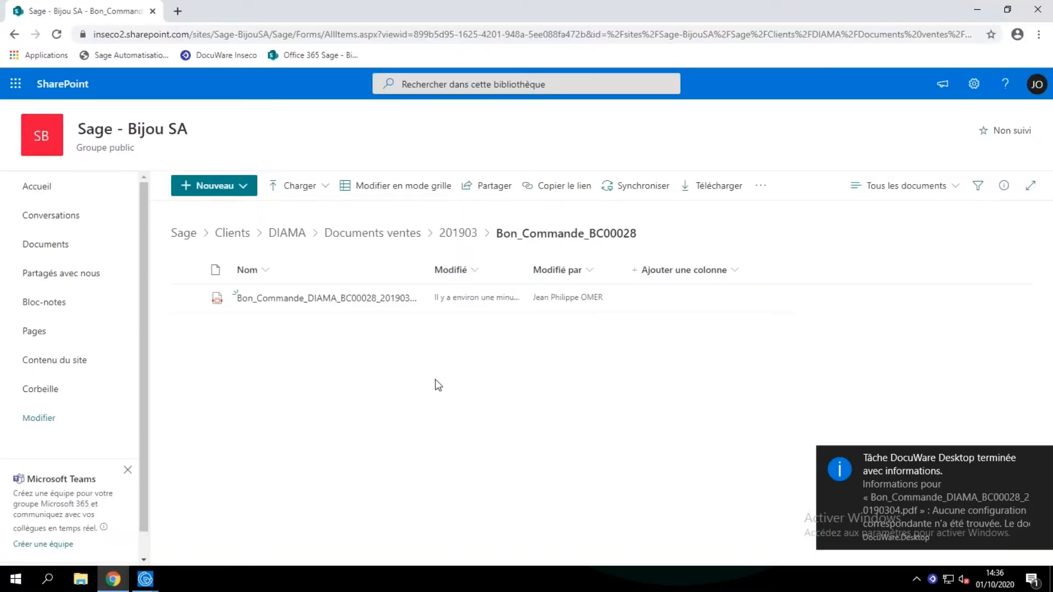
pyautogui.moveTo(410, 302)
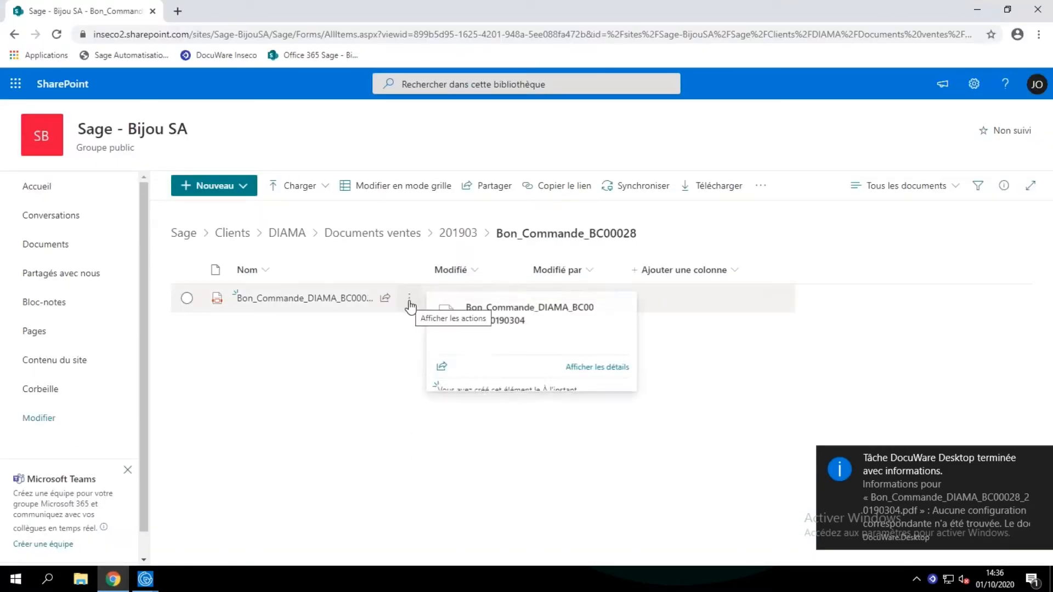
pyautogui.click(409, 302)
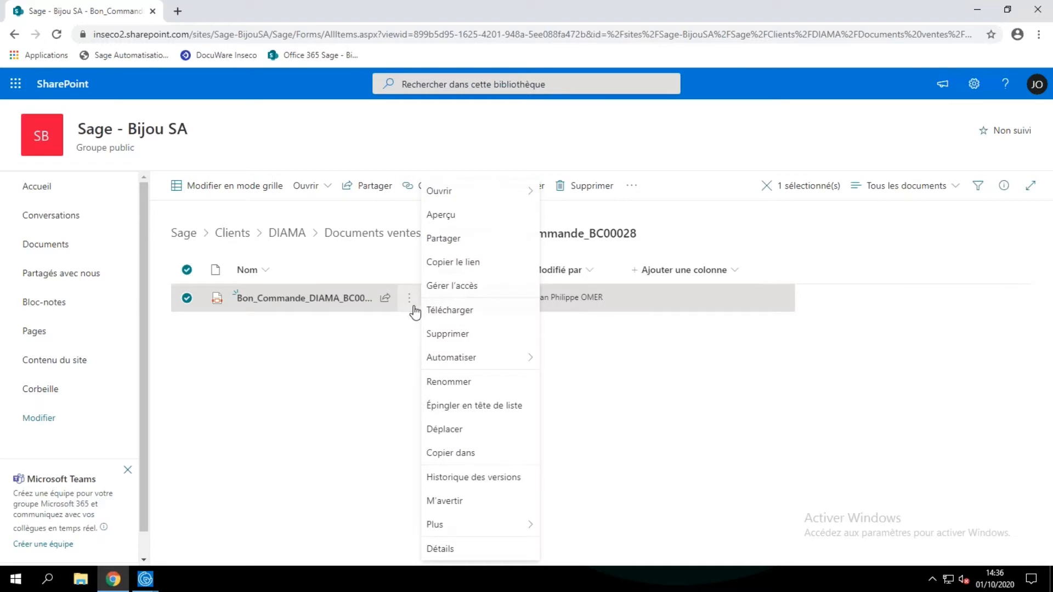
pyautogui.click(492, 481)
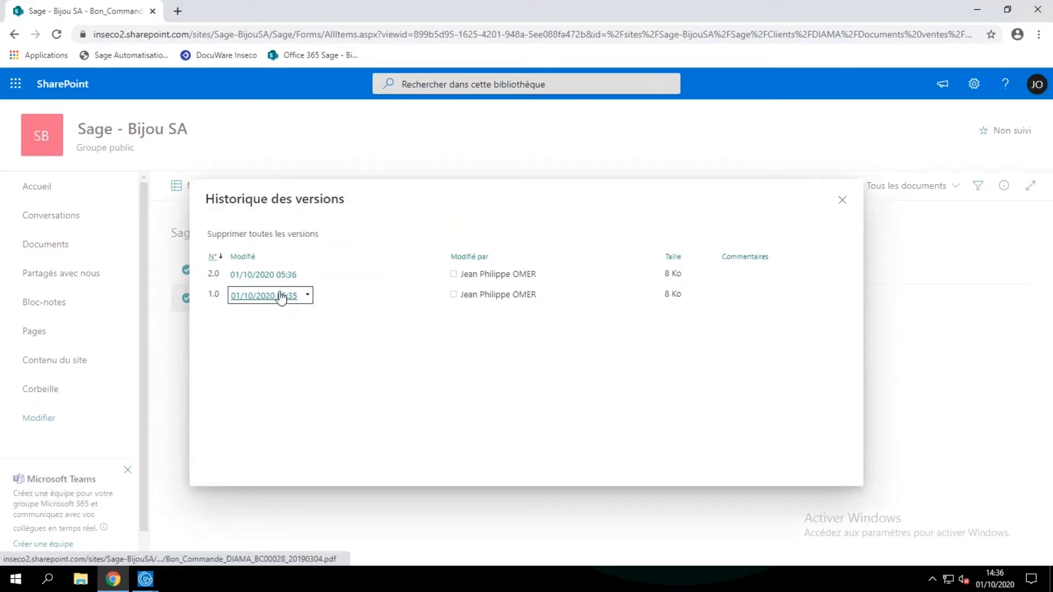
pyautogui.click(268, 276)
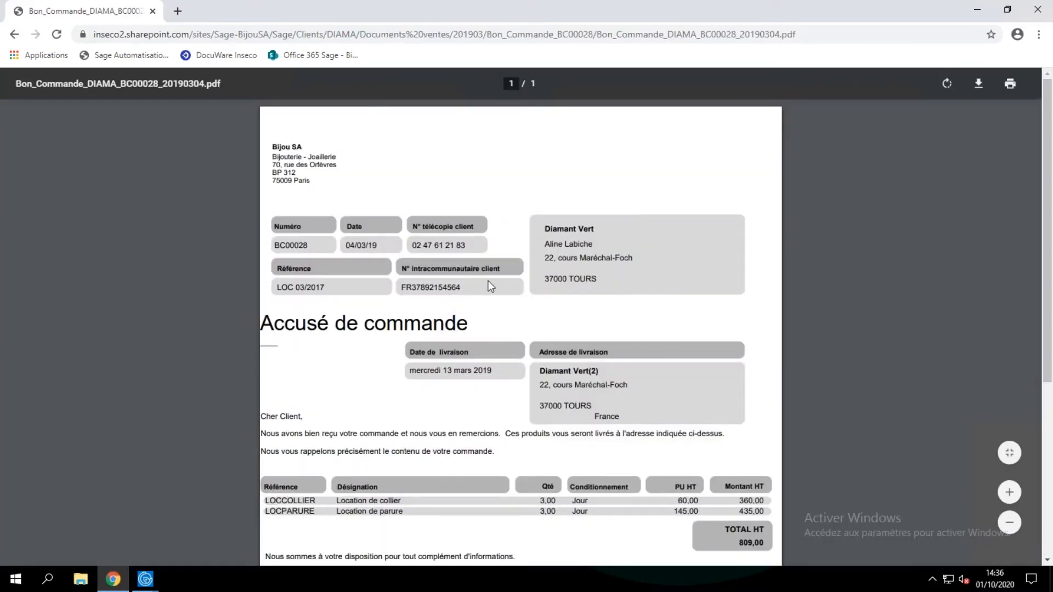
pyautogui.scroll(-5, 489, 286)
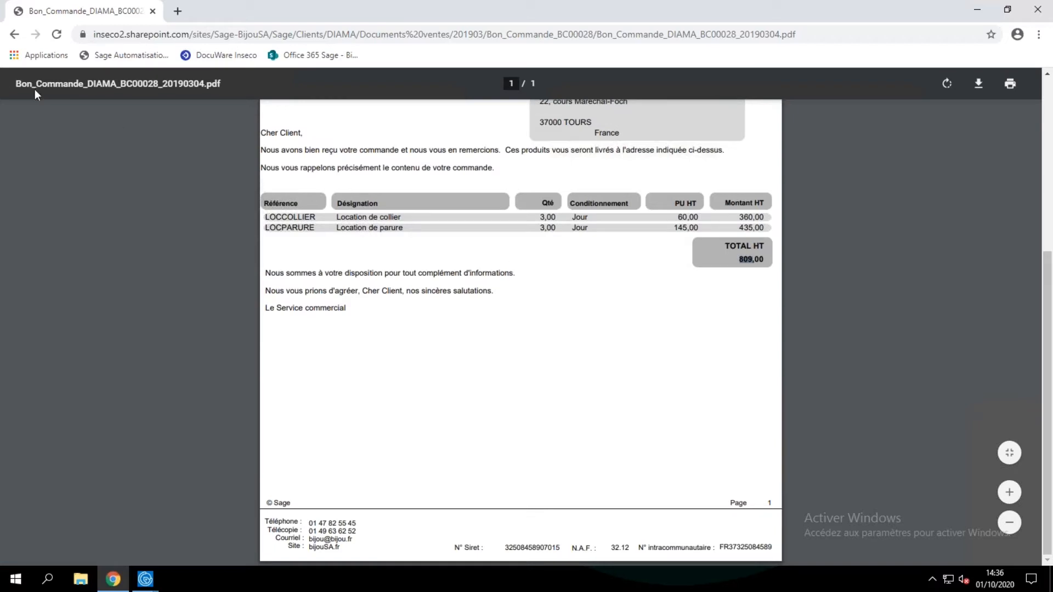
# Return to the Sage document library, search it for 809 and clear the search term.
pyautogui.click(312, 56)
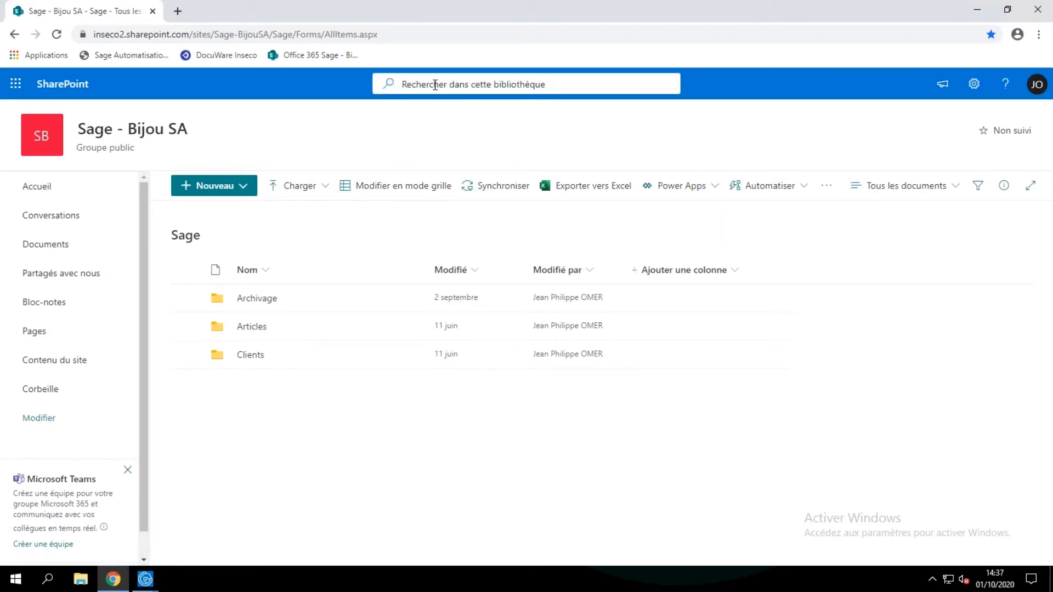
pyautogui.write('809')
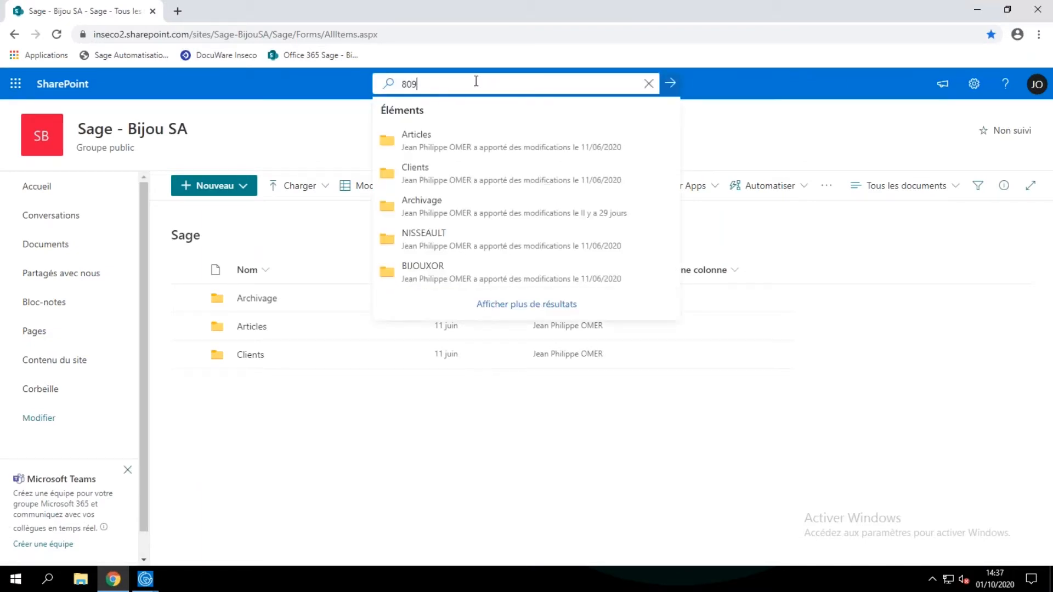
pyautogui.press('Return')
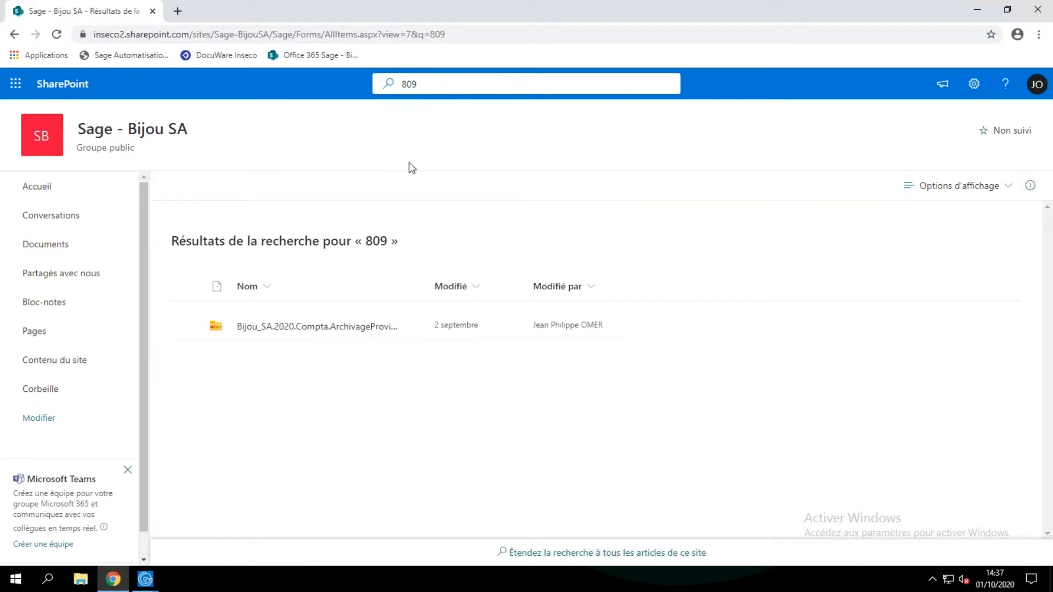
pyautogui.click(431, 84)
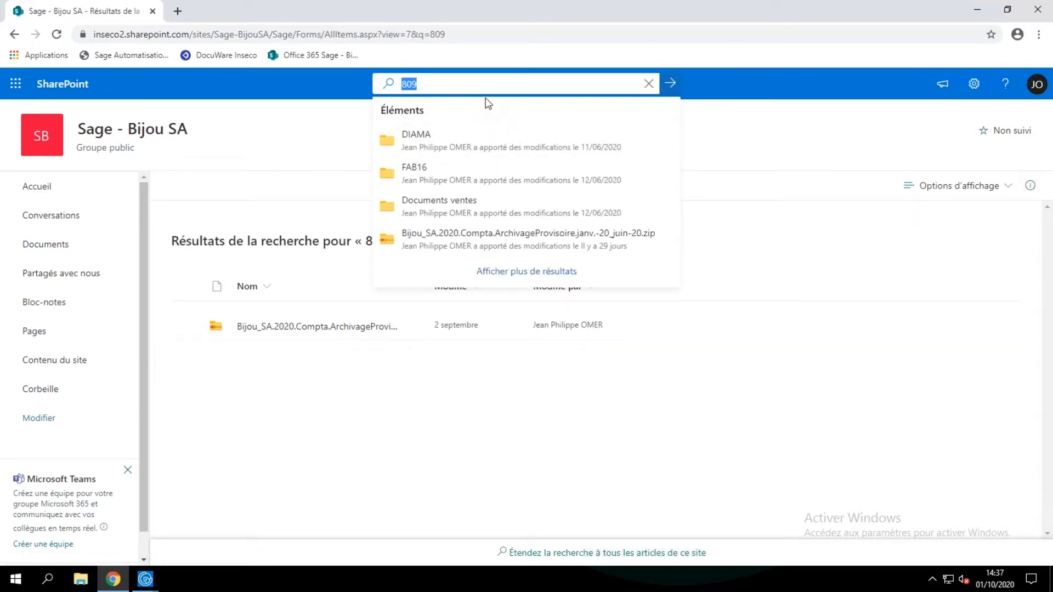
pyautogui.press('BackSpace')
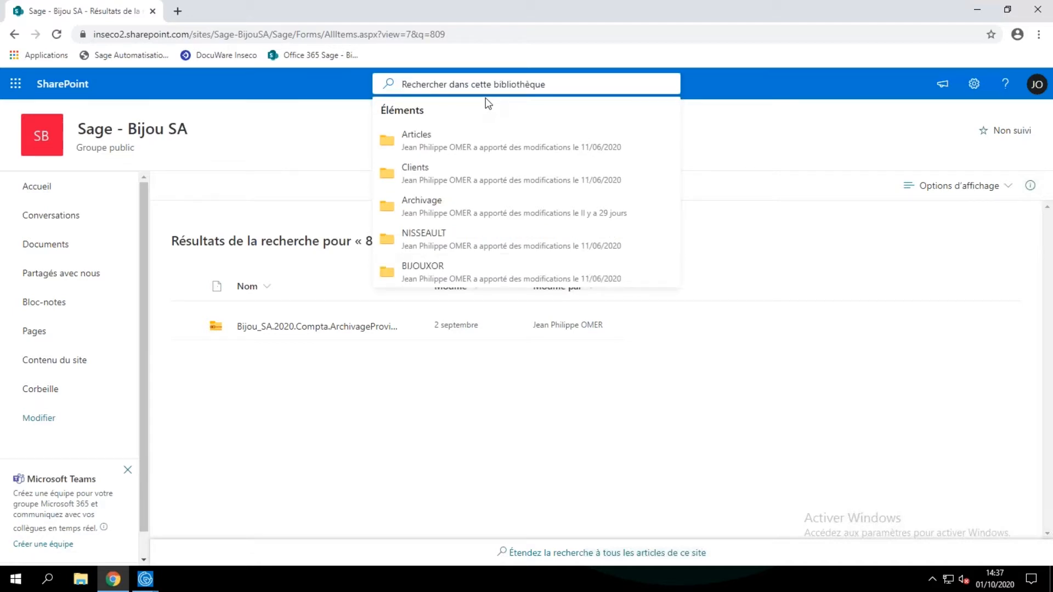
# Search the Sage document library for bague argent, view the GRENA invoice PDF from the suggestions and close it.
pyautogui.write('bague a')
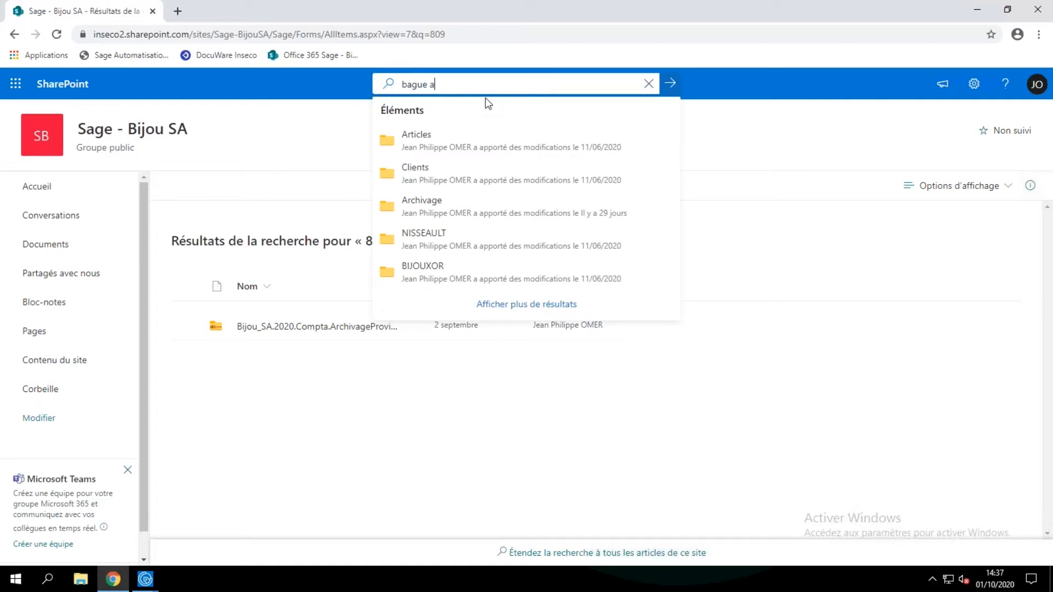
pyautogui.write('rgent')
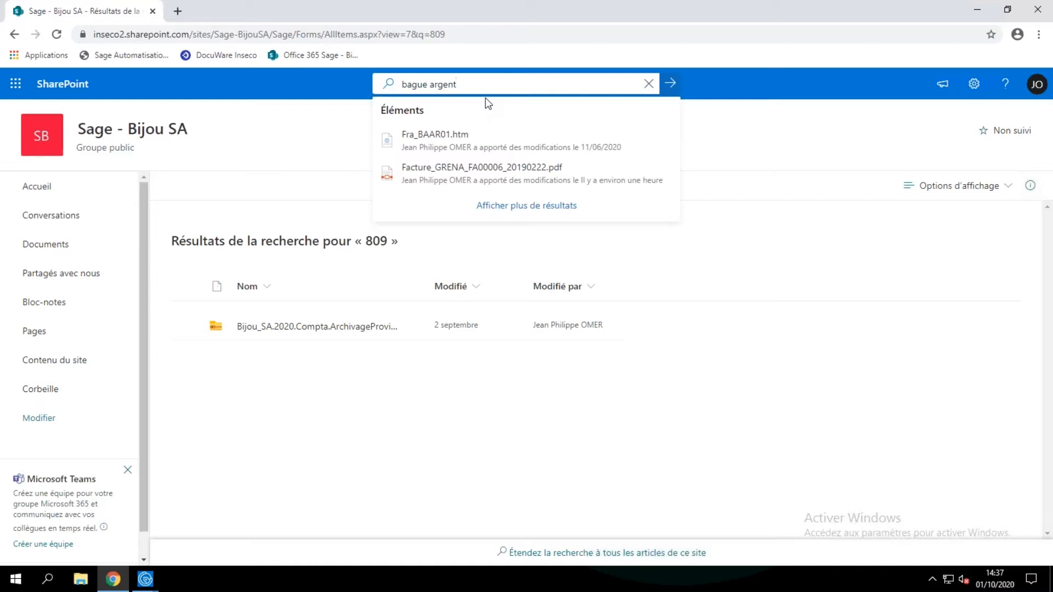
pyautogui.click(462, 174)
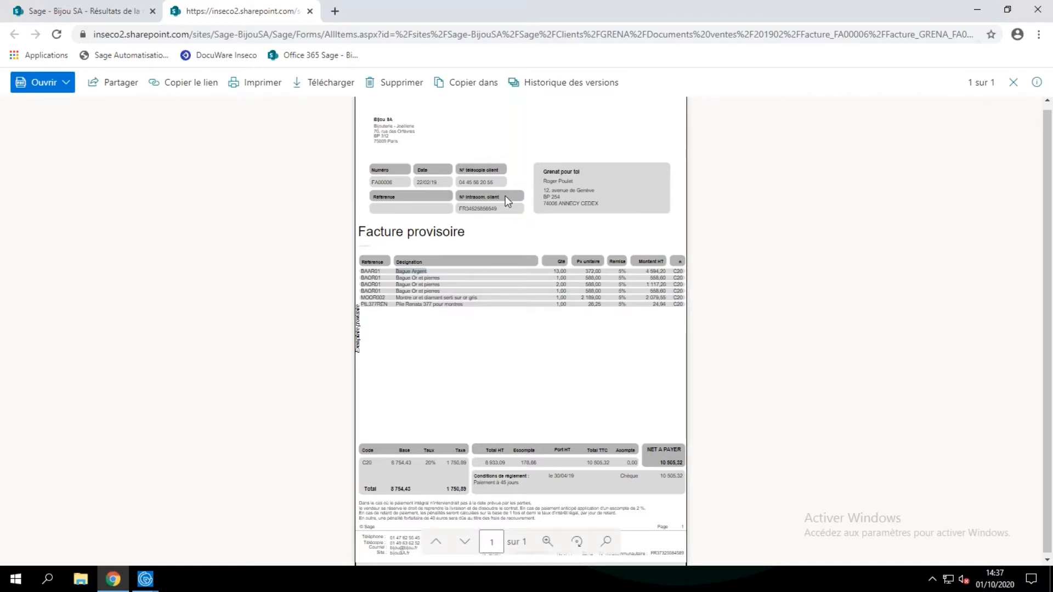
pyautogui.click(310, 12)
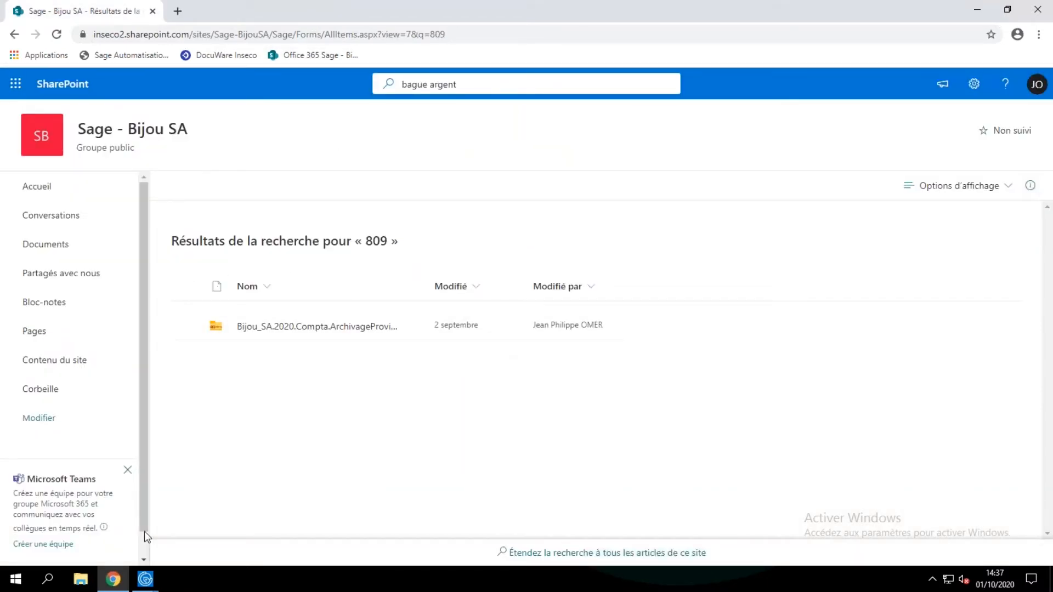
# Switch to Sage 100cloud, try to preview the e-mail message for the Diamant Vert order and close the order.
pyautogui.click(145, 579)
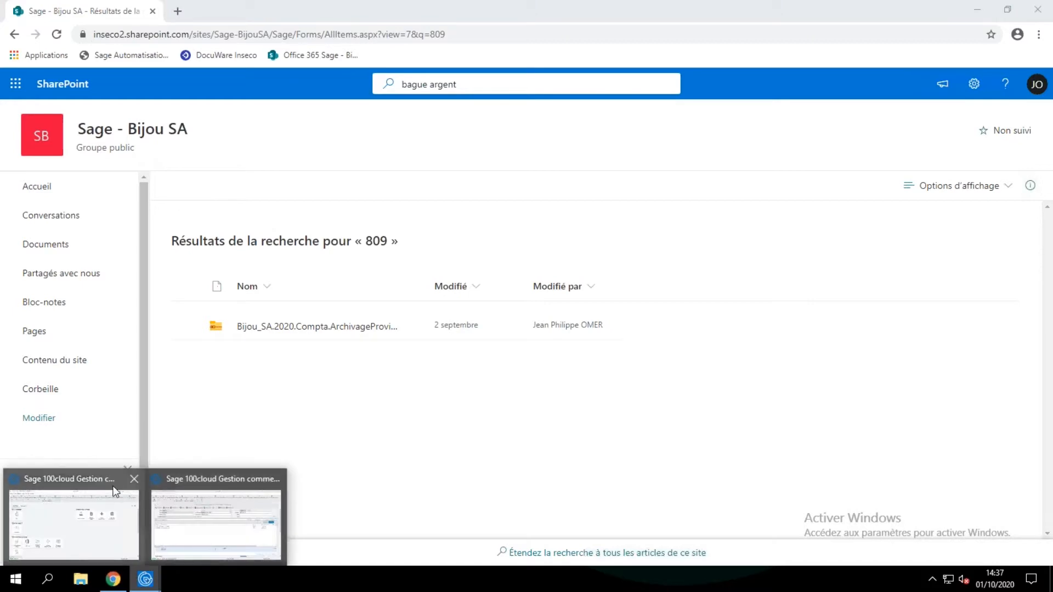
pyautogui.click(171, 479)
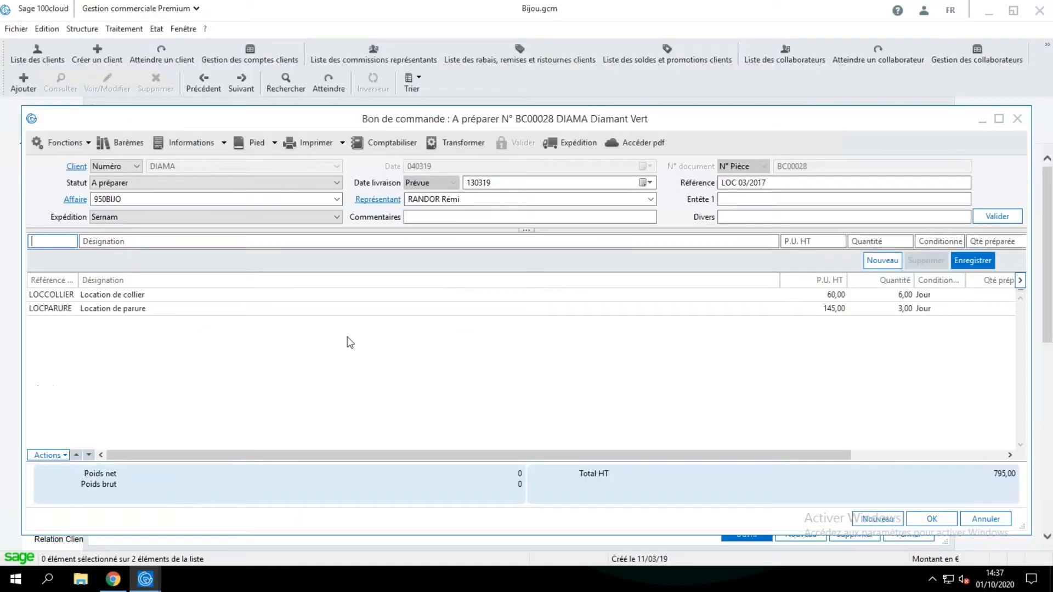
pyautogui.click(342, 144)
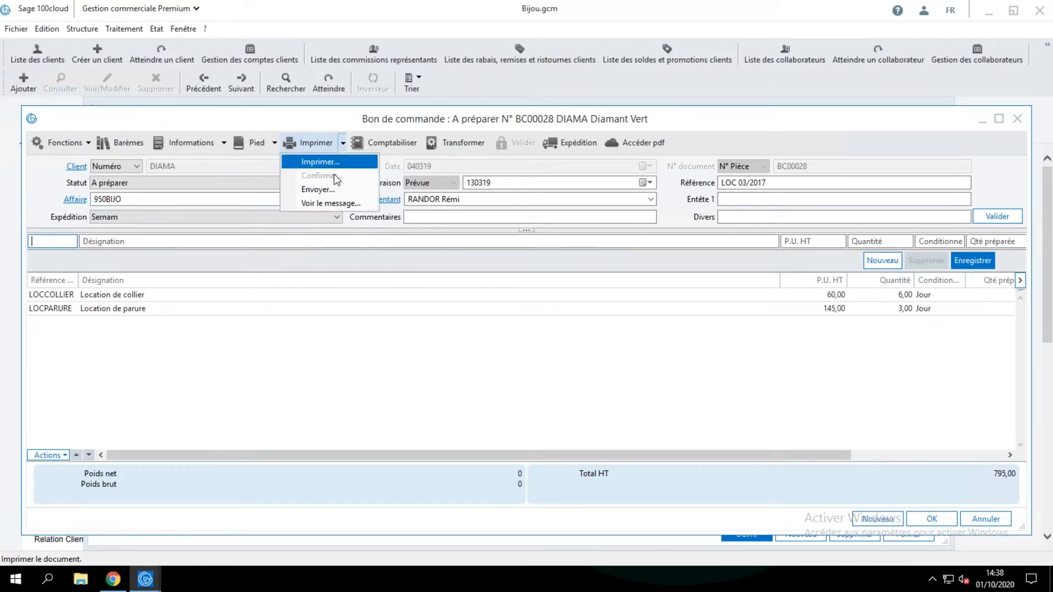
pyautogui.click(331, 204)
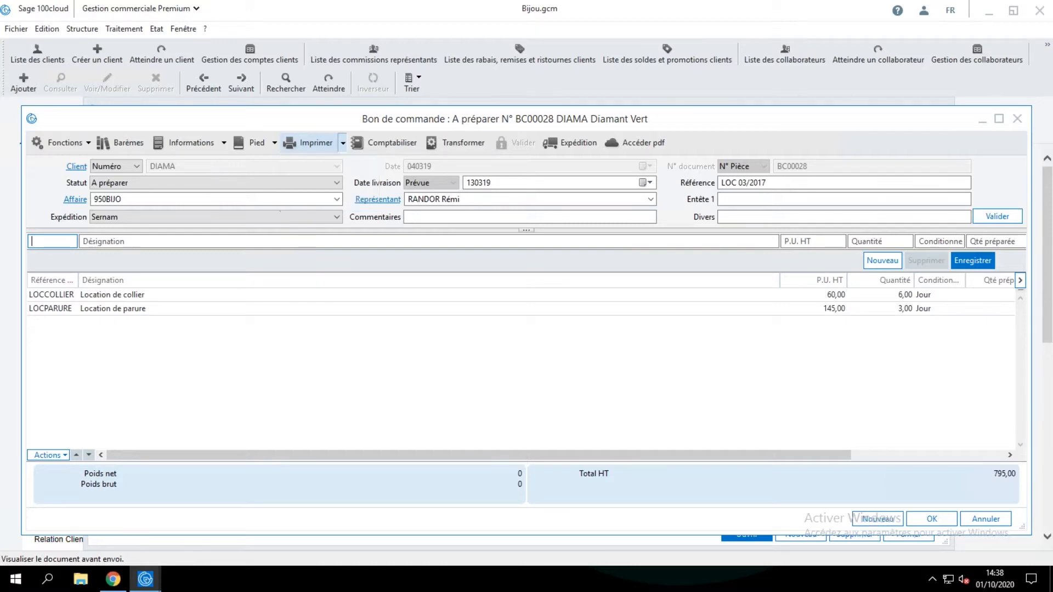
pyautogui.click(625, 344)
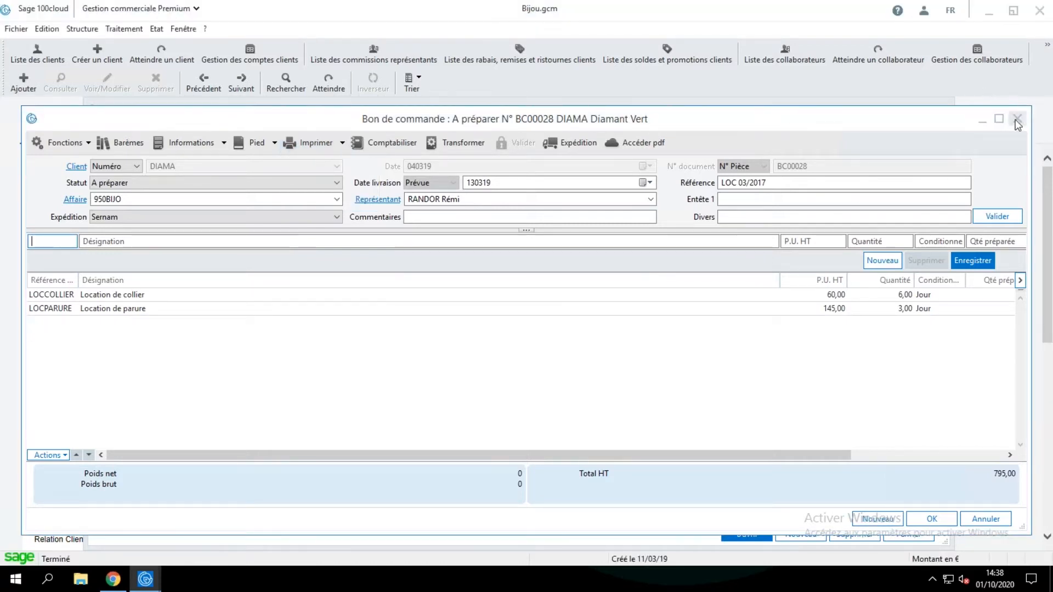
pyautogui.click(1017, 119)
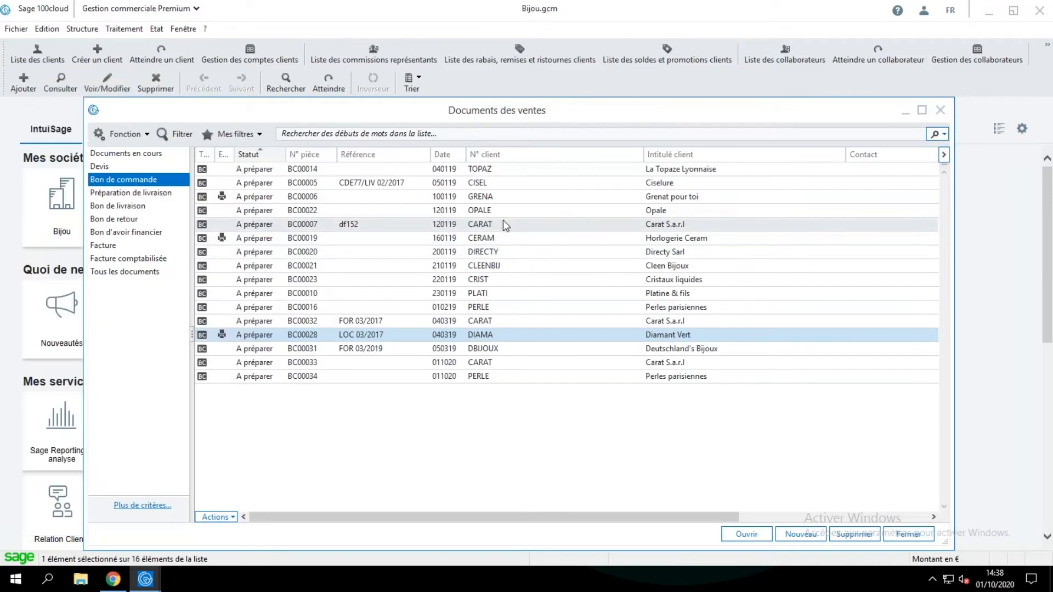
# Open the Grenat pour toi sales order, generate its e-mail message for viewing and highlight the body text in the Outlook draft.
pyautogui.doubleClick(498, 204)
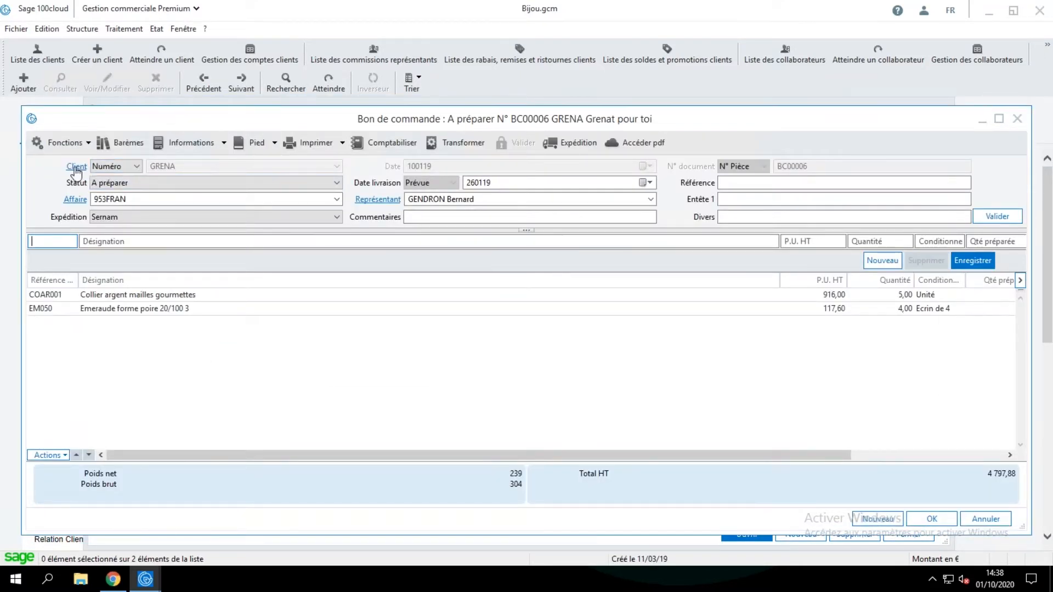
pyautogui.click(344, 145)
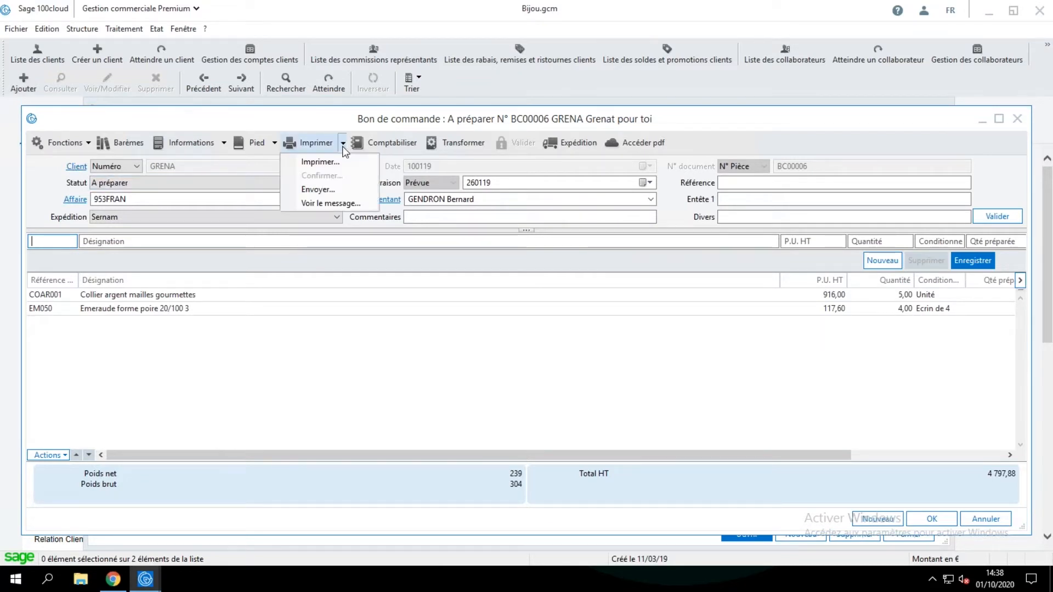
pyautogui.click(328, 202)
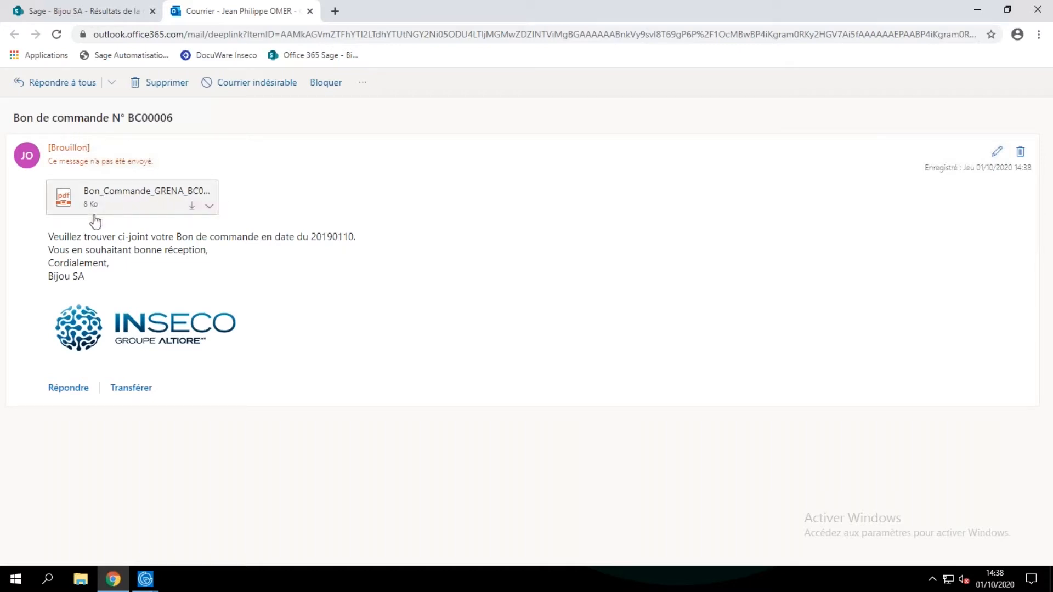
pyautogui.moveTo(48, 237); pyautogui.dragTo(101, 277)
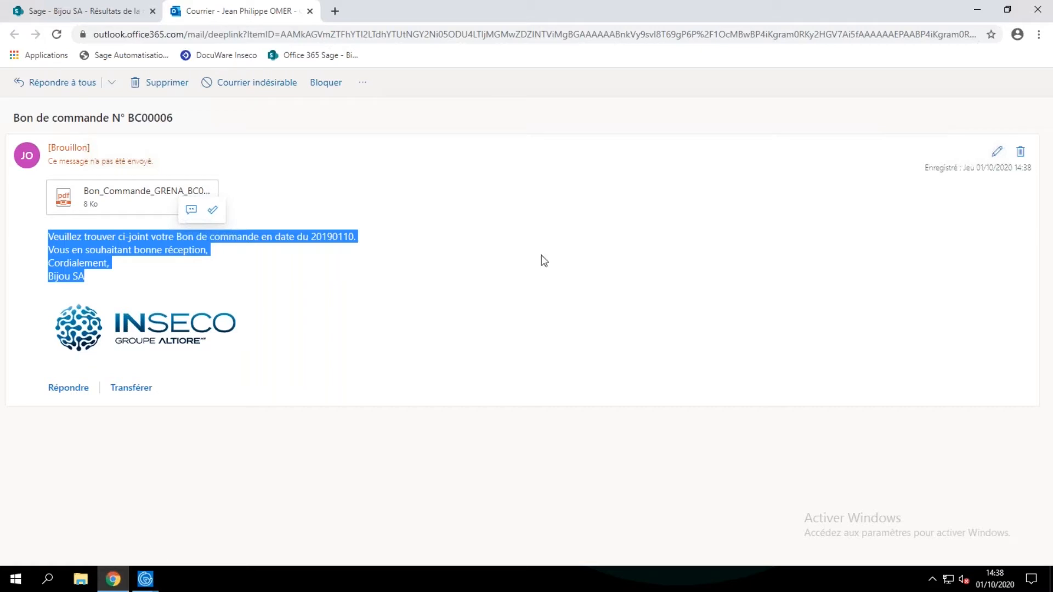
# Return to Sage 100cloud, reopen the Grenat pour toi order to view its print options without printing, and close it.
pyautogui.click(145, 579)
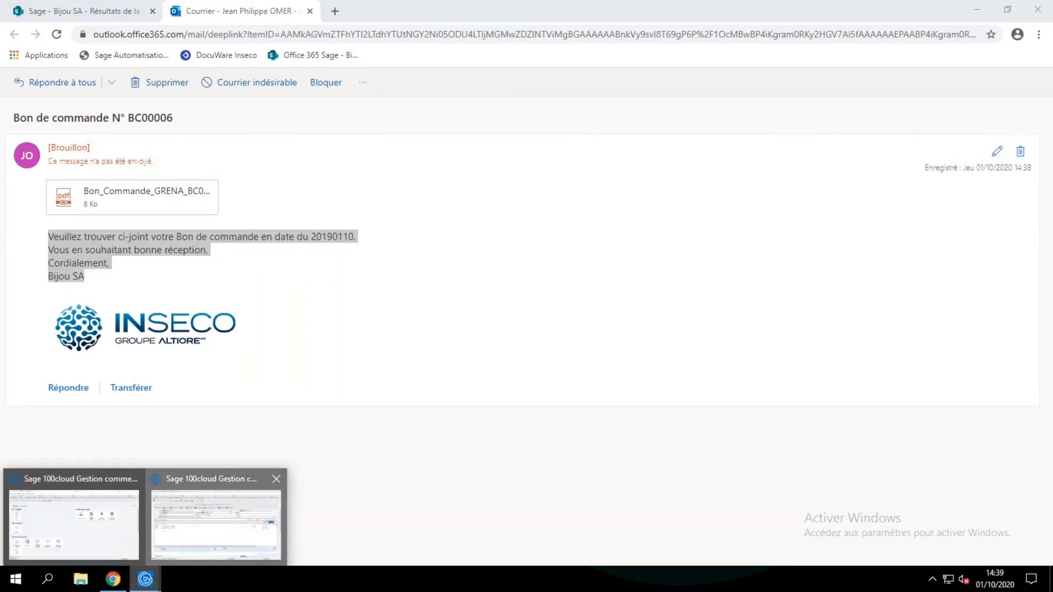
pyautogui.click(194, 480)
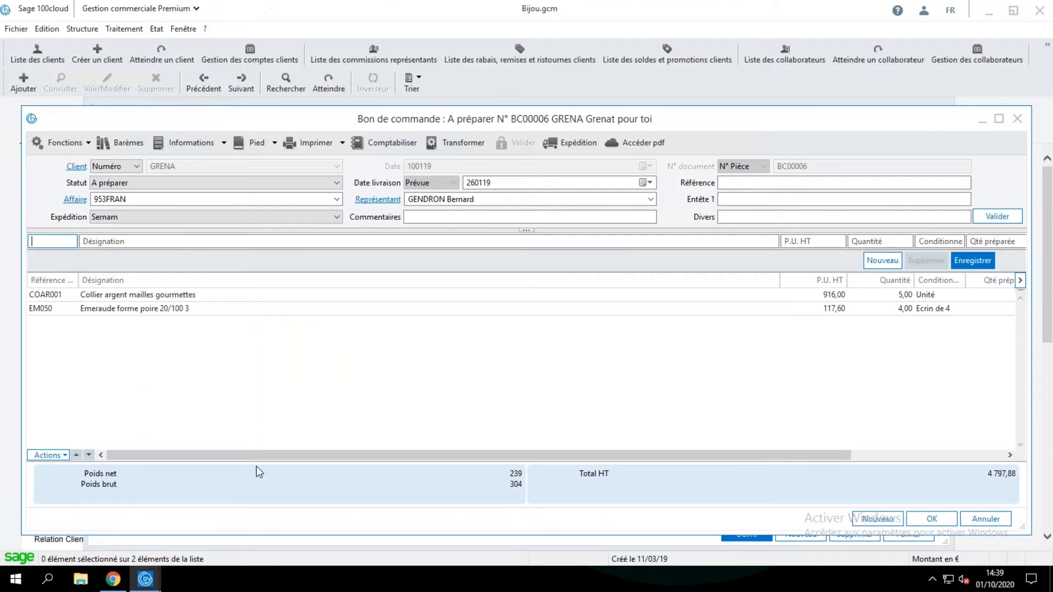
pyautogui.click(1017, 119)
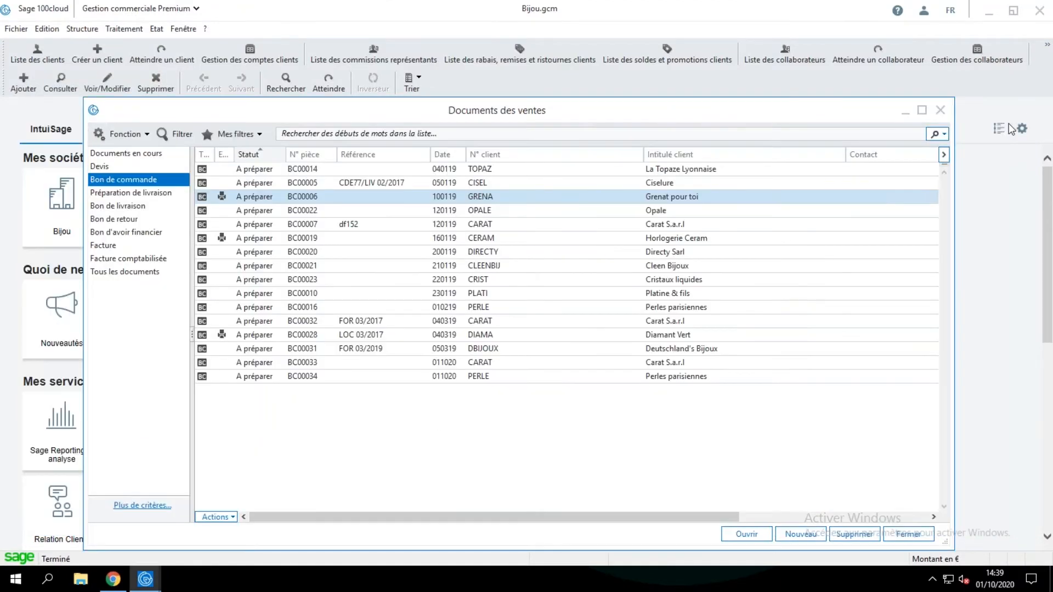
pyautogui.doubleClick(361, 197)
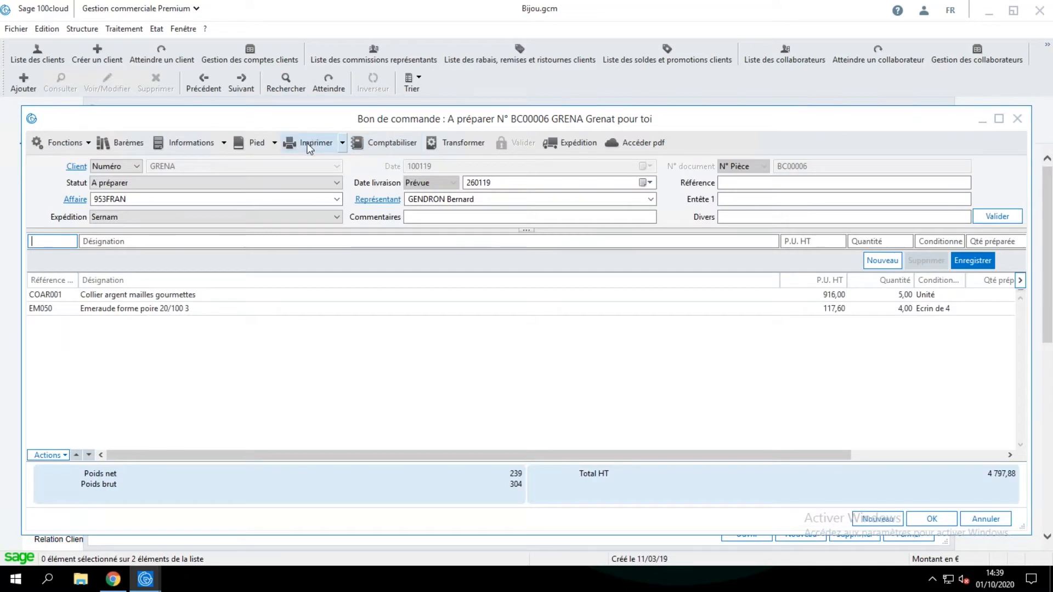
pyautogui.click(308, 144)
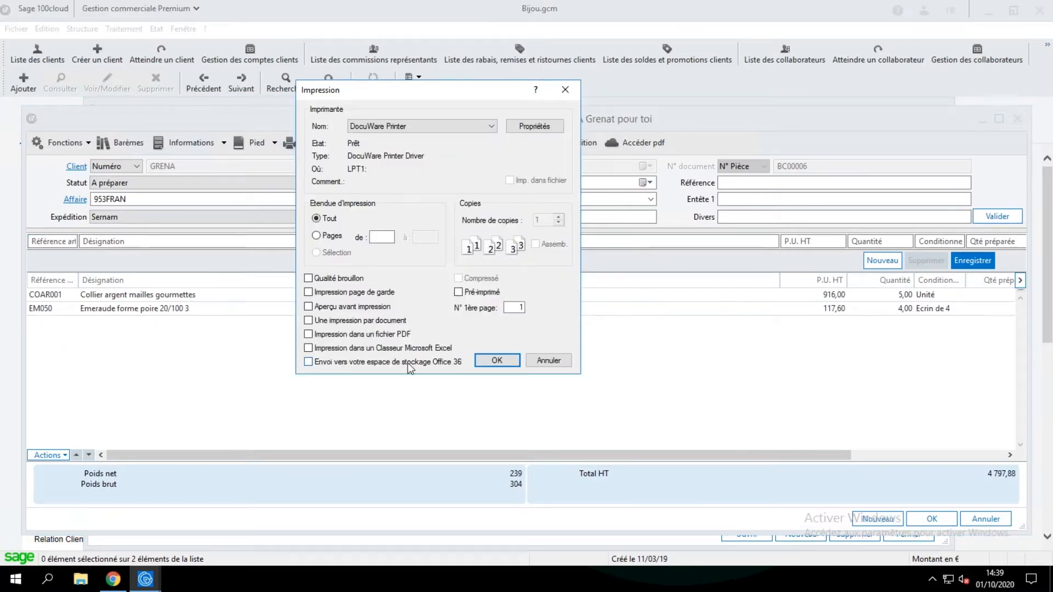
pyautogui.click(549, 361)
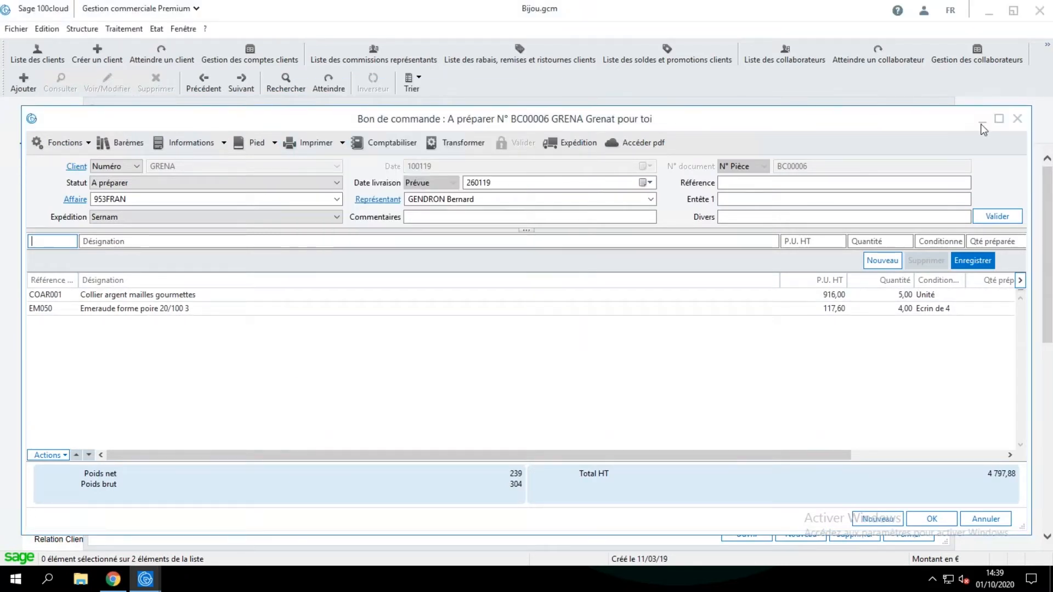
pyautogui.click(1016, 119)
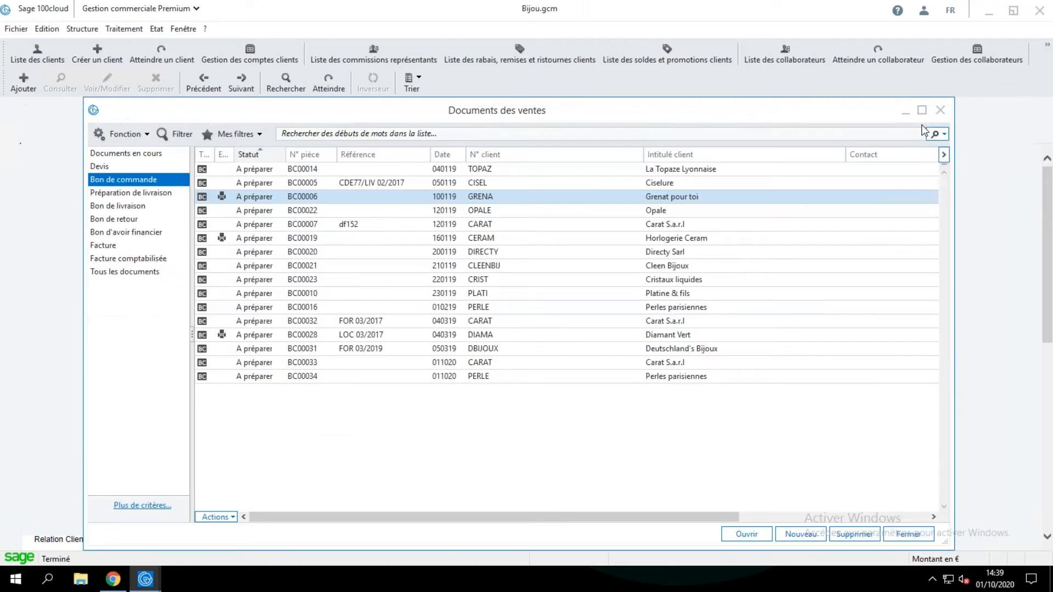
# Open the company parameters and display the sales document model settings for the Facture type.
pyautogui.click(15, 32)
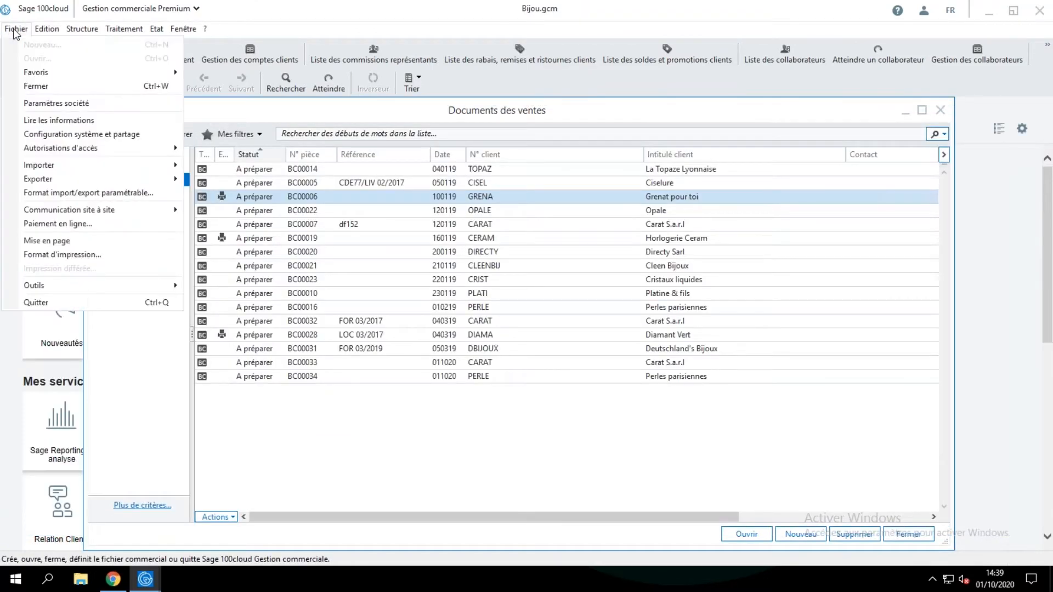
pyautogui.click(69, 105)
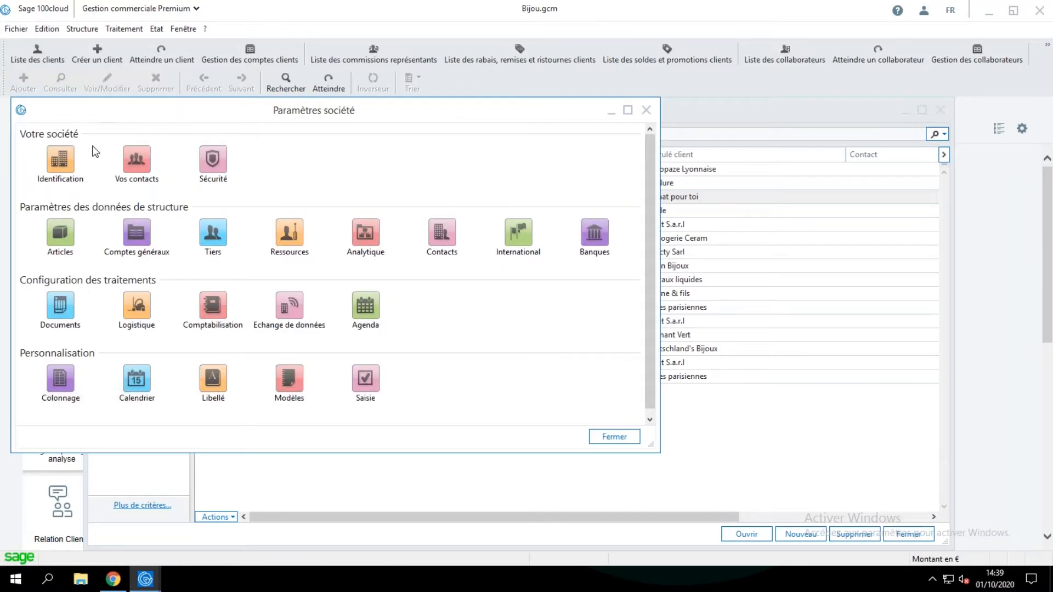
pyautogui.click(61, 310)
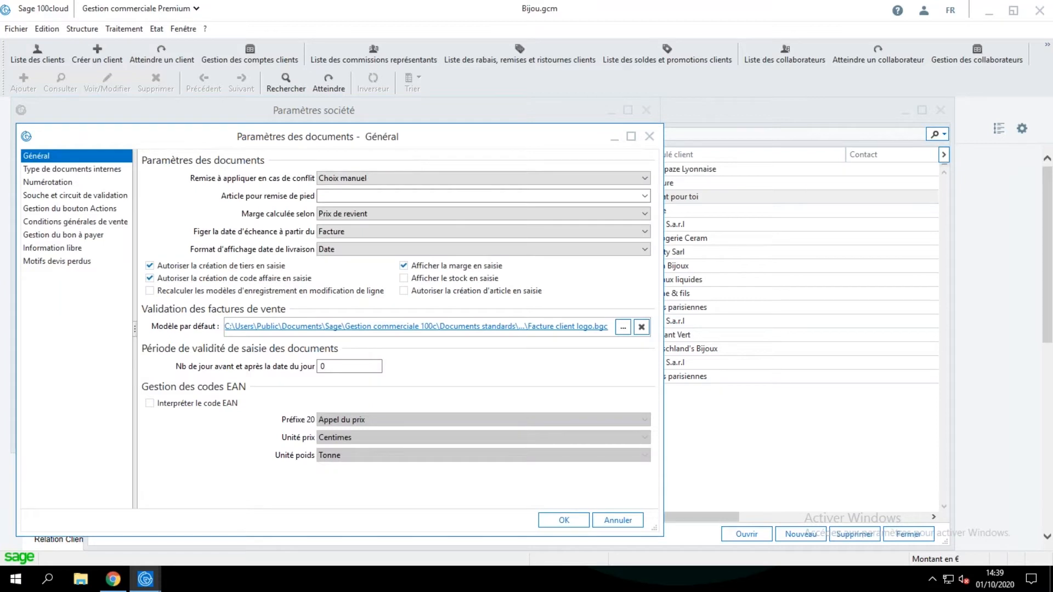
pyautogui.click(649, 136)
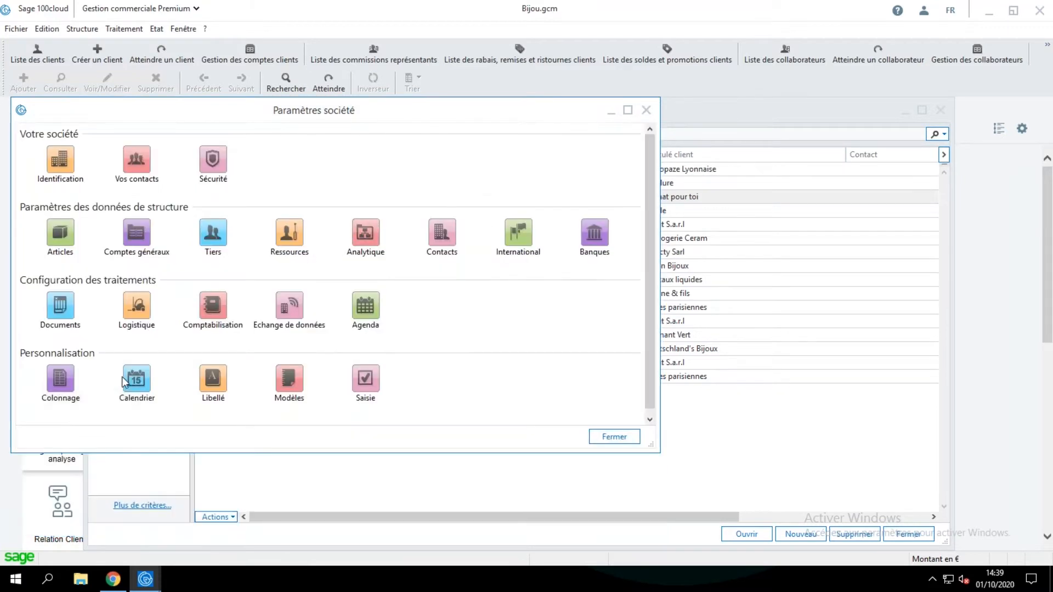
pyautogui.click(290, 390)
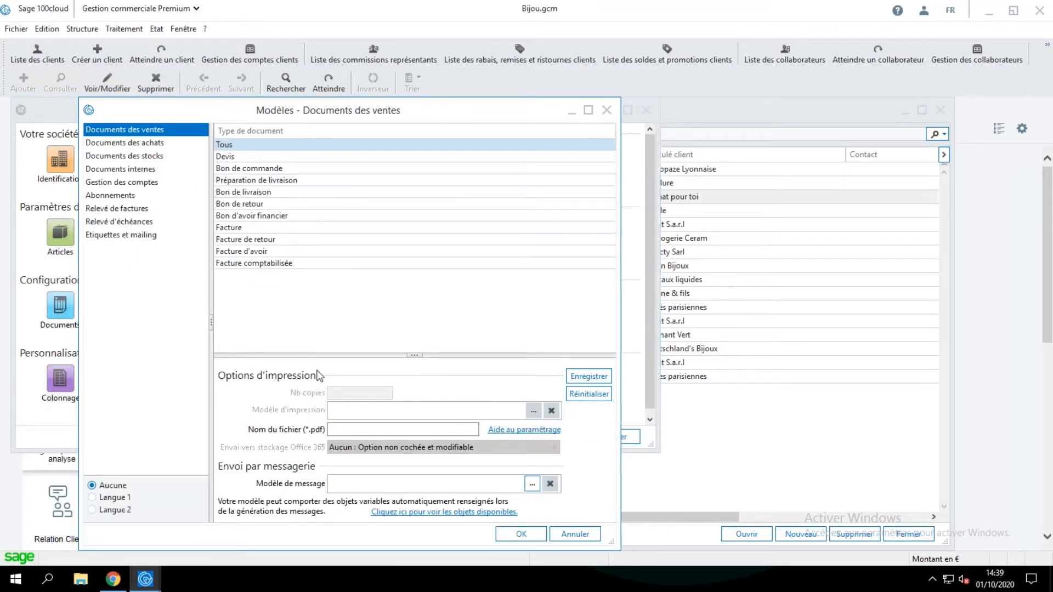
pyautogui.click(239, 229)
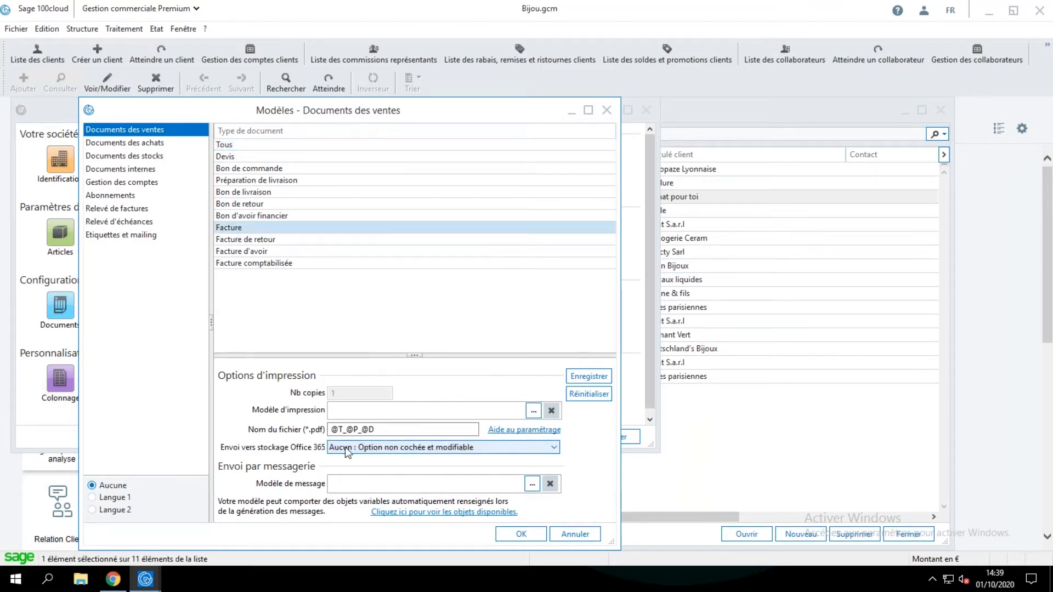
# Examine the Facture model's Office 365 storage choices and PDF file name pattern, and close the company parameters.
pyautogui.click(377, 450)
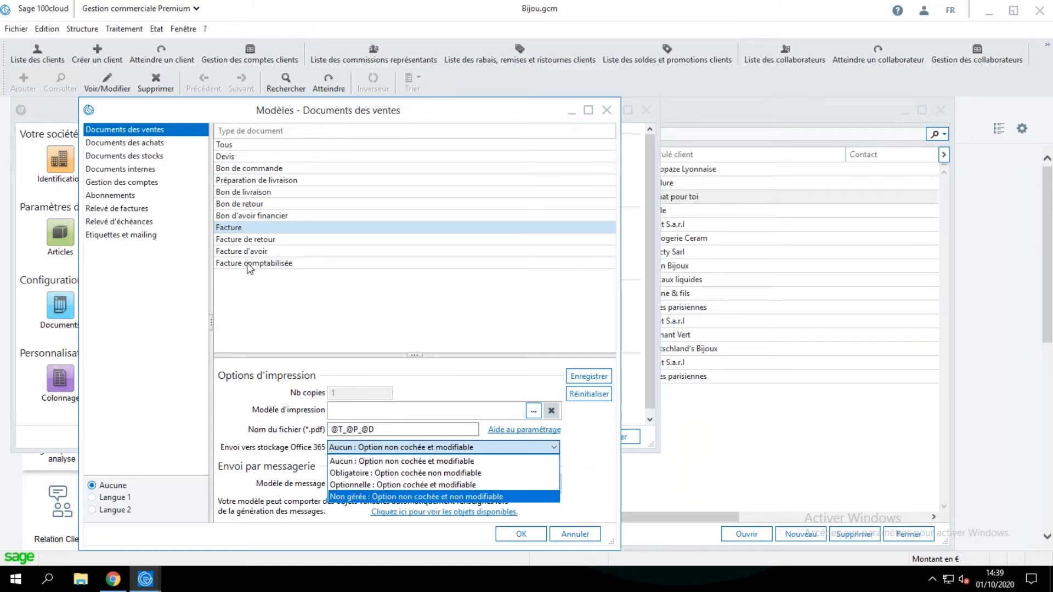
pyautogui.click(586, 445)
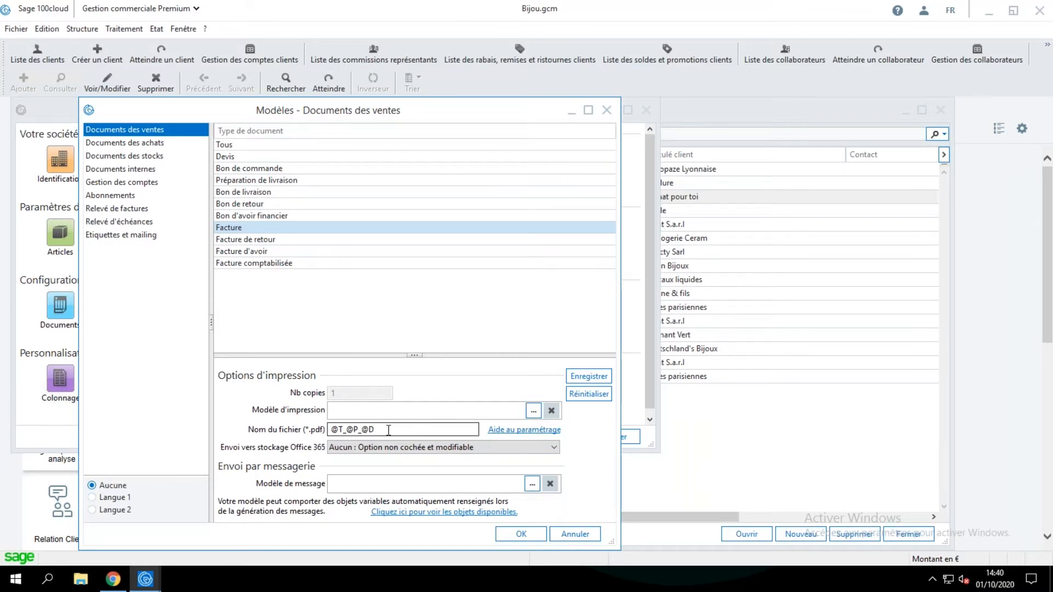
pyautogui.moveTo(385, 429); pyautogui.dragTo(331, 429)
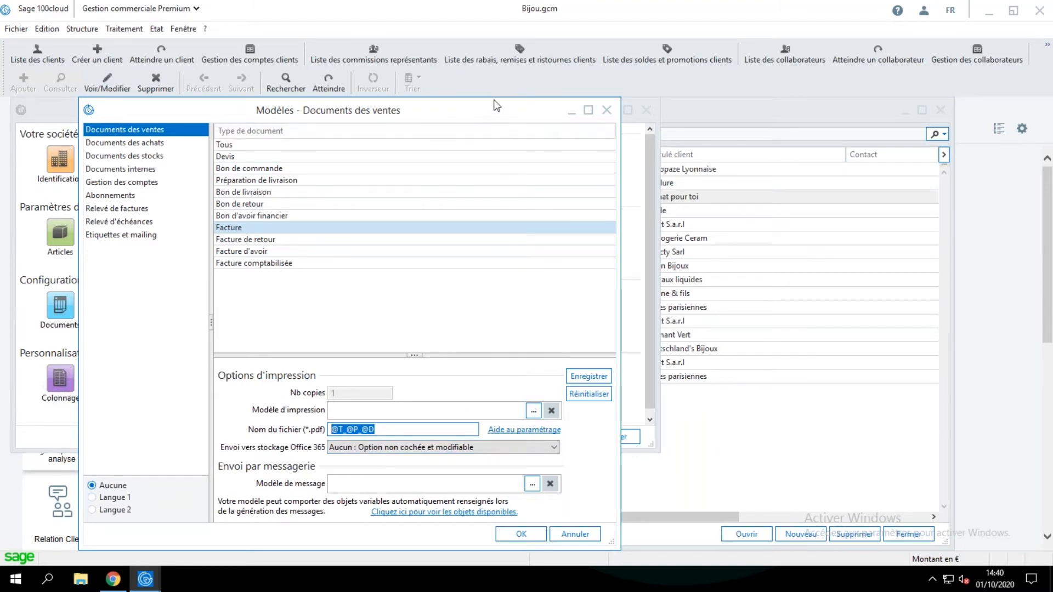
pyautogui.moveTo(495, 104); pyautogui.dragTo(547, 91)
pyautogui.click(658, 98)
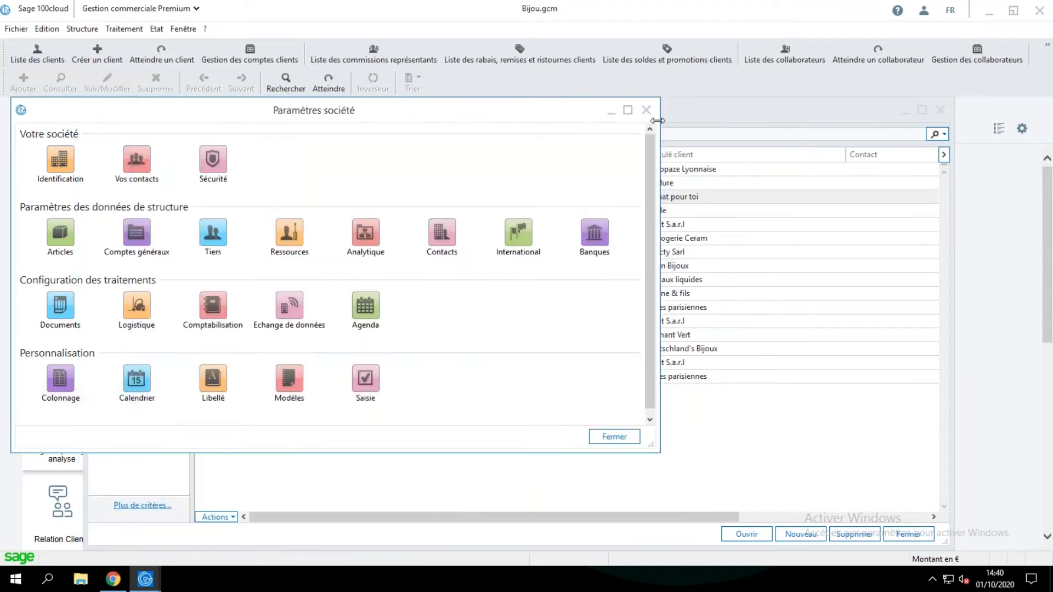
pyautogui.click(646, 110)
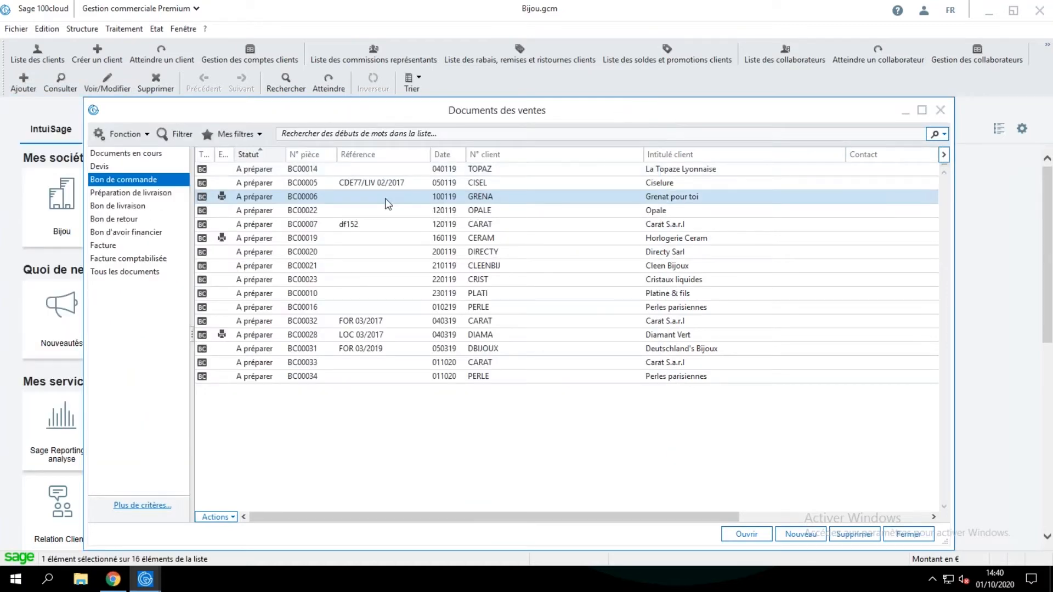
# Open the Grenat pour toi sales order and review its print options with PDF file output ticked, without printing.
pyautogui.doubleClick(388, 204)
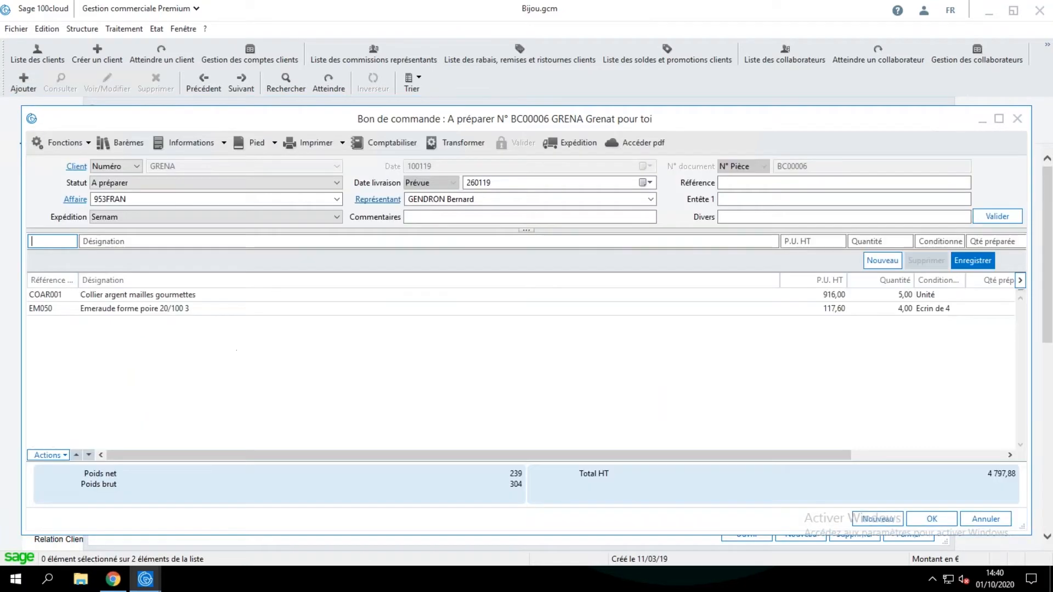
pyautogui.click(342, 144)
pyautogui.click(323, 161)
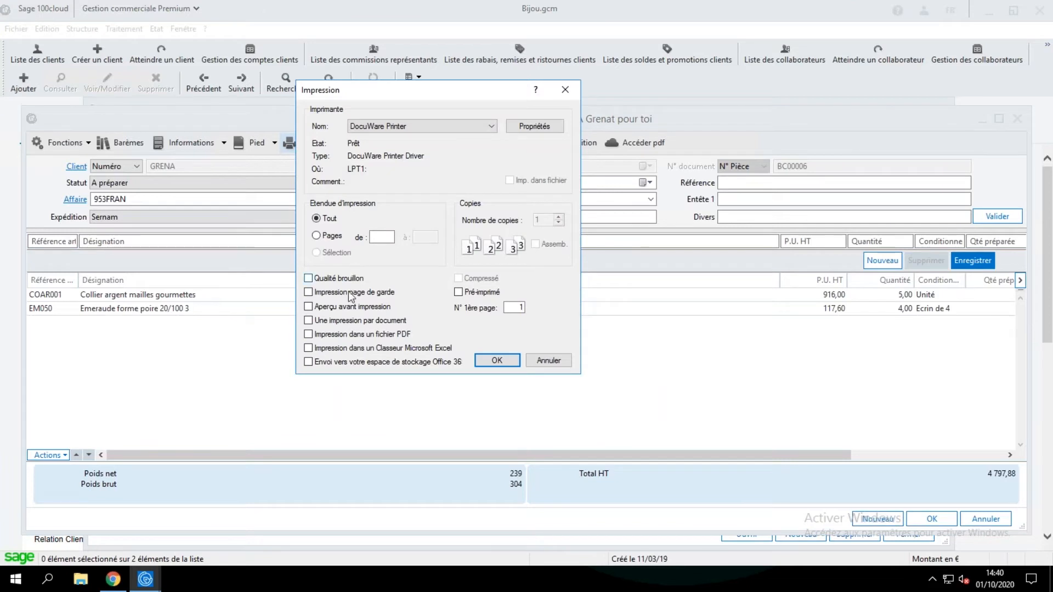
pyautogui.click(328, 334)
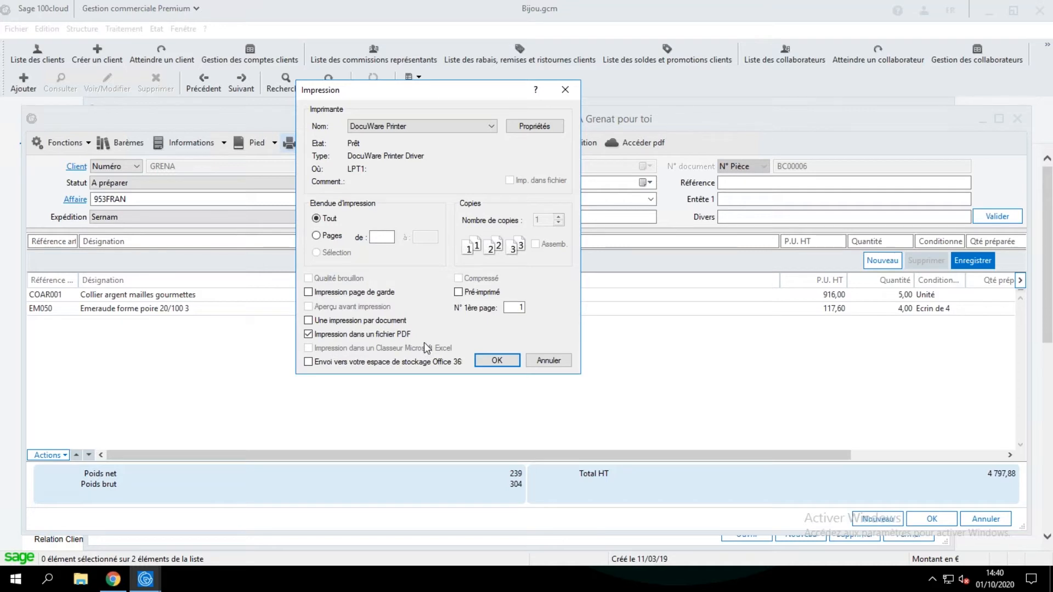
pyautogui.click(547, 360)
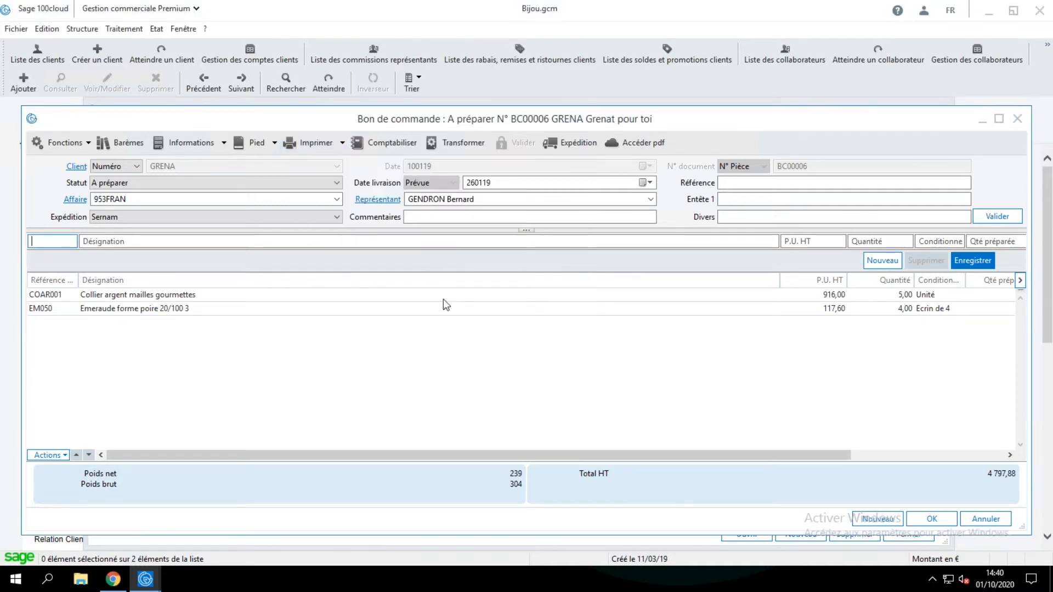
# Display the Facture type's sales document model in the company parameters and clear its PDF file name.
pyautogui.click(16, 28)
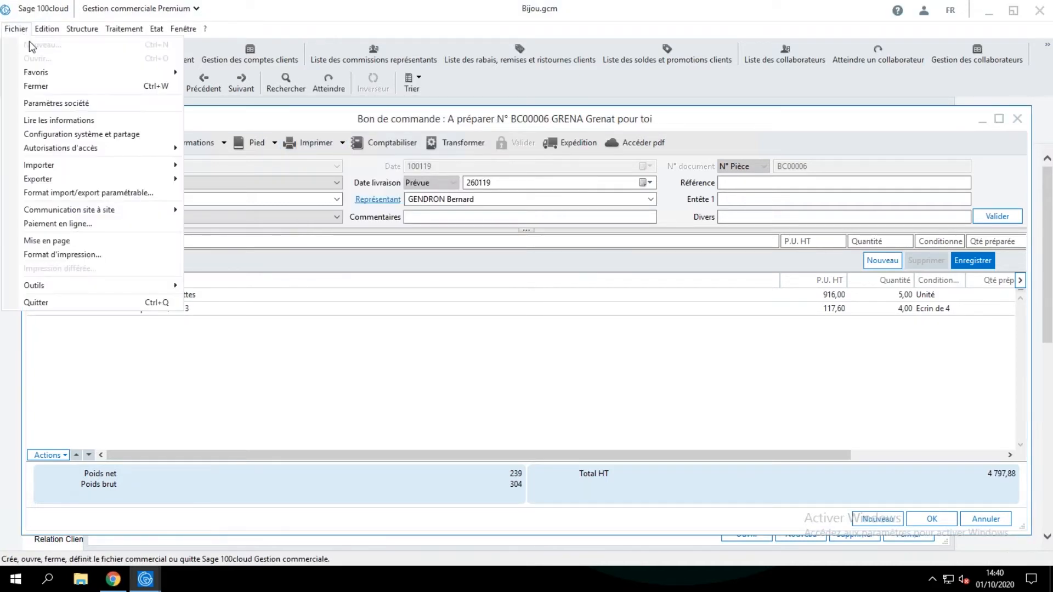
pyautogui.click(77, 103)
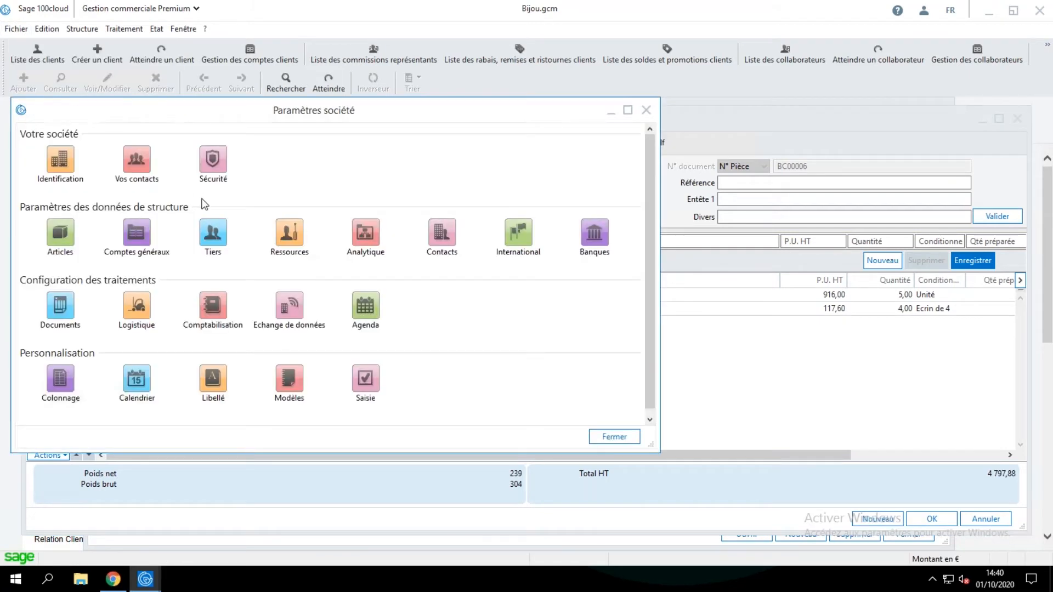
pyautogui.click(290, 379)
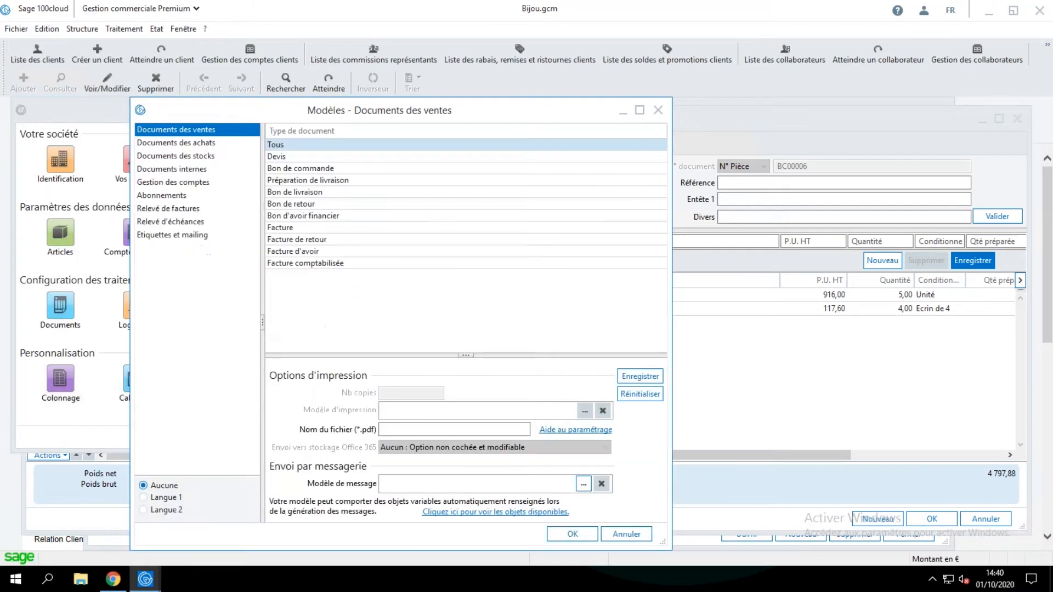
pyautogui.click(296, 228)
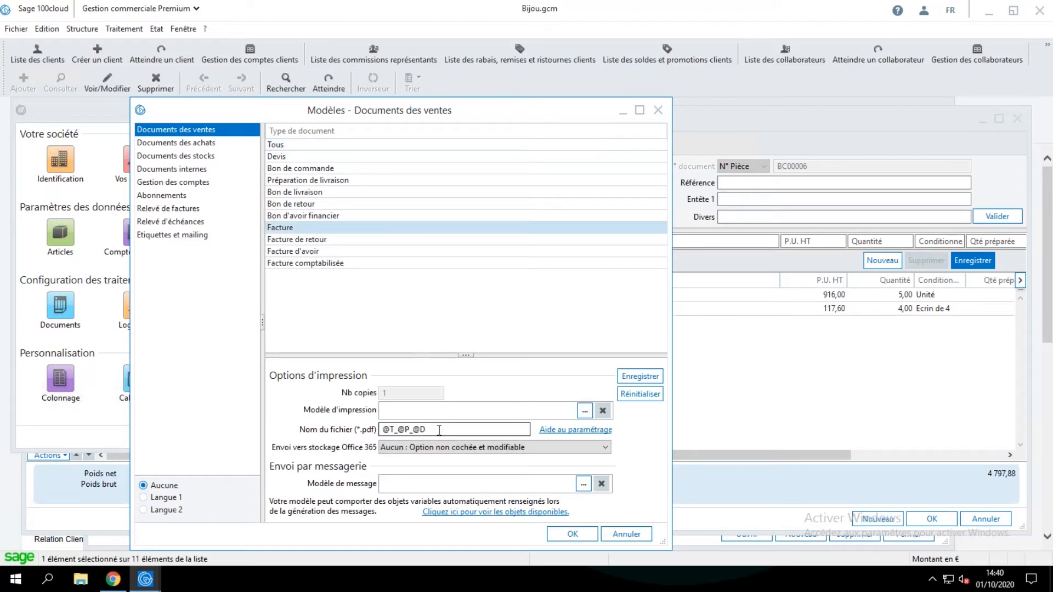
pyautogui.moveTo(430, 429); pyautogui.dragTo(359, 432)
pyautogui.press('Delete')
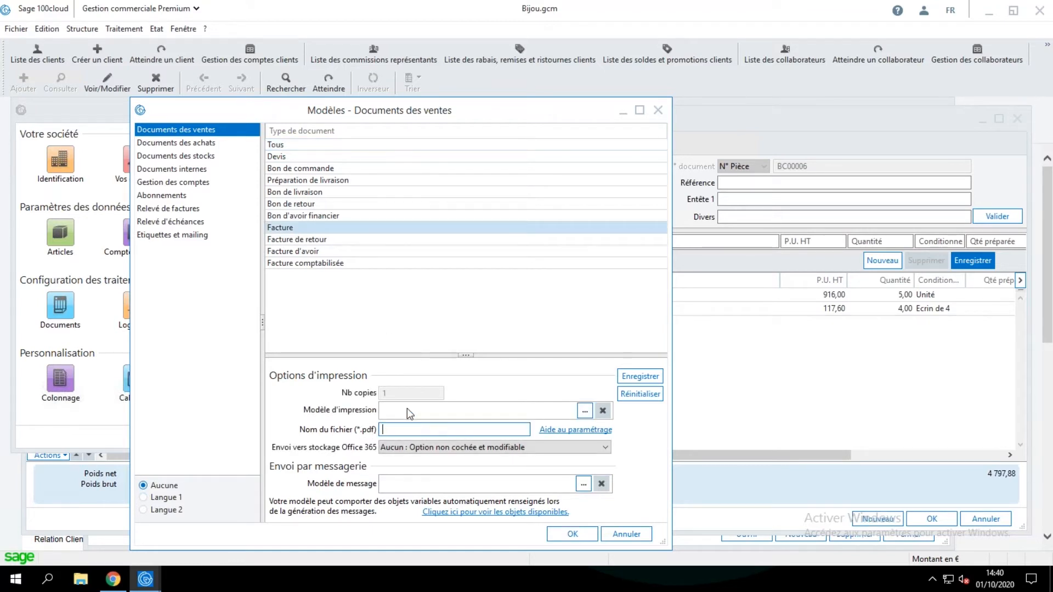
pyautogui.click(585, 431)
pyautogui.moveTo(643, 233); pyautogui.dragTo(640, 269)
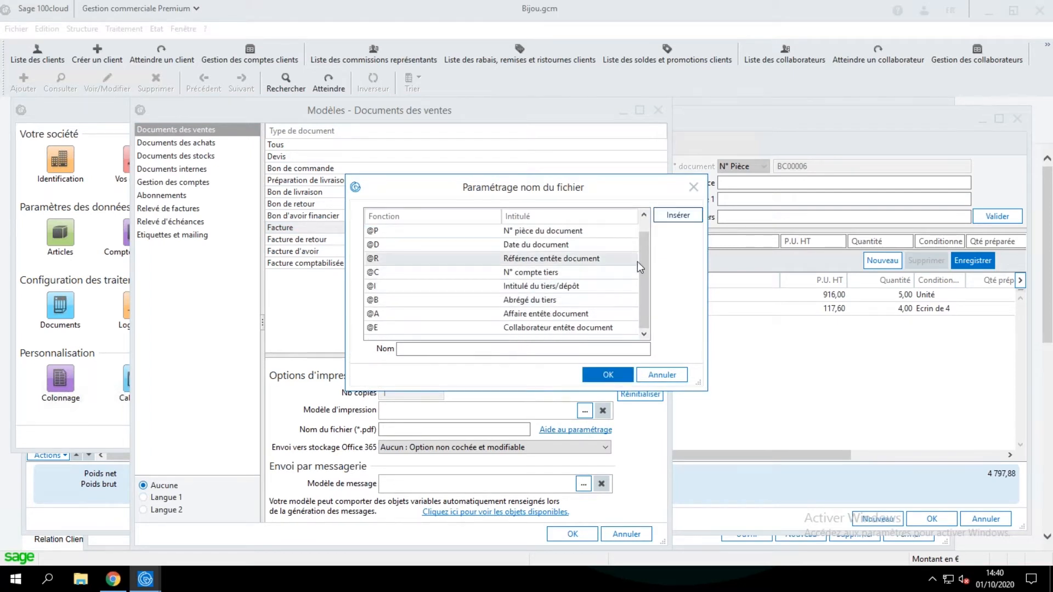
pyautogui.moveTo(644, 260); pyautogui.dragTo(642, 240)
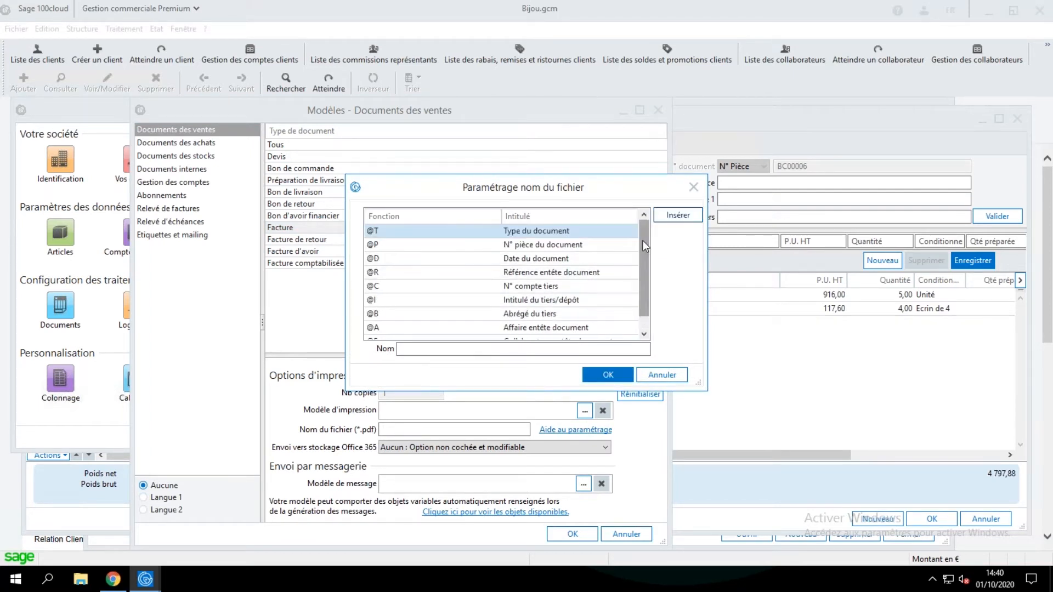
pyautogui.doubleClick(411, 232)
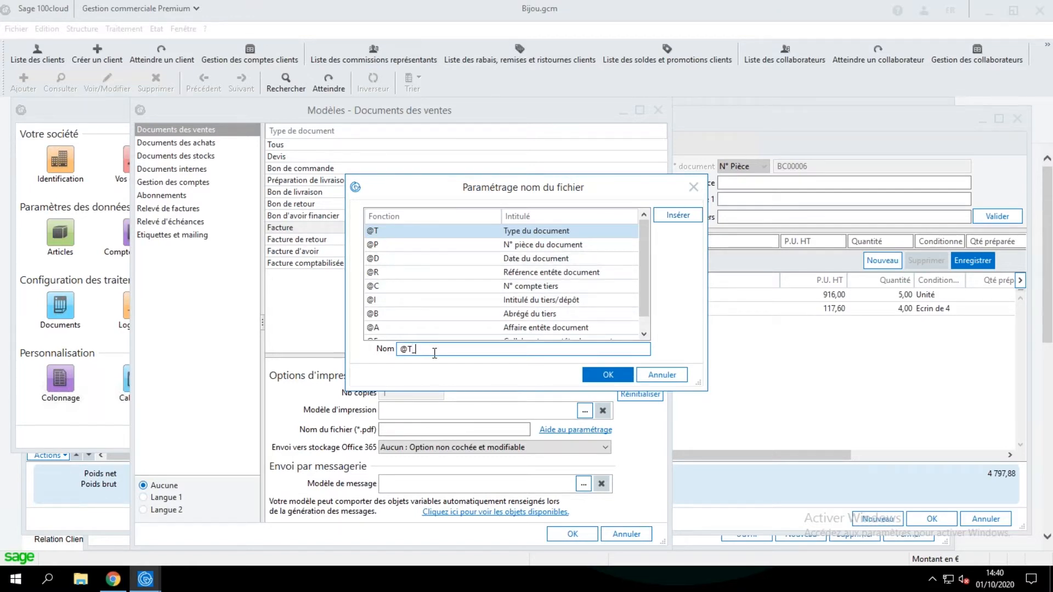
pyautogui.write('_')
pyautogui.doubleClick(528, 245)
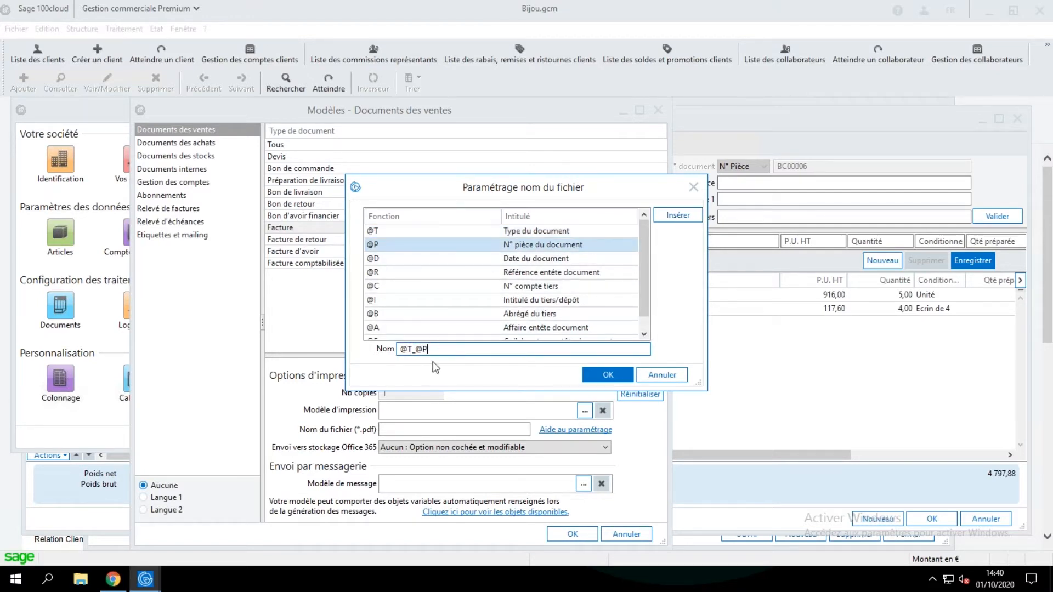
pyautogui.write('_')
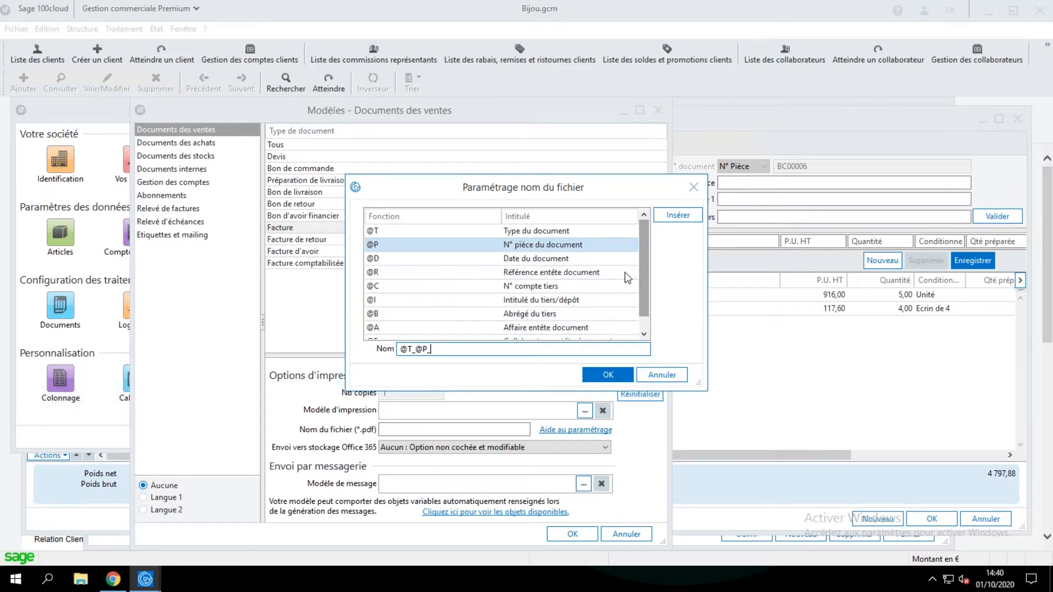
pyautogui.doubleClick(547, 286)
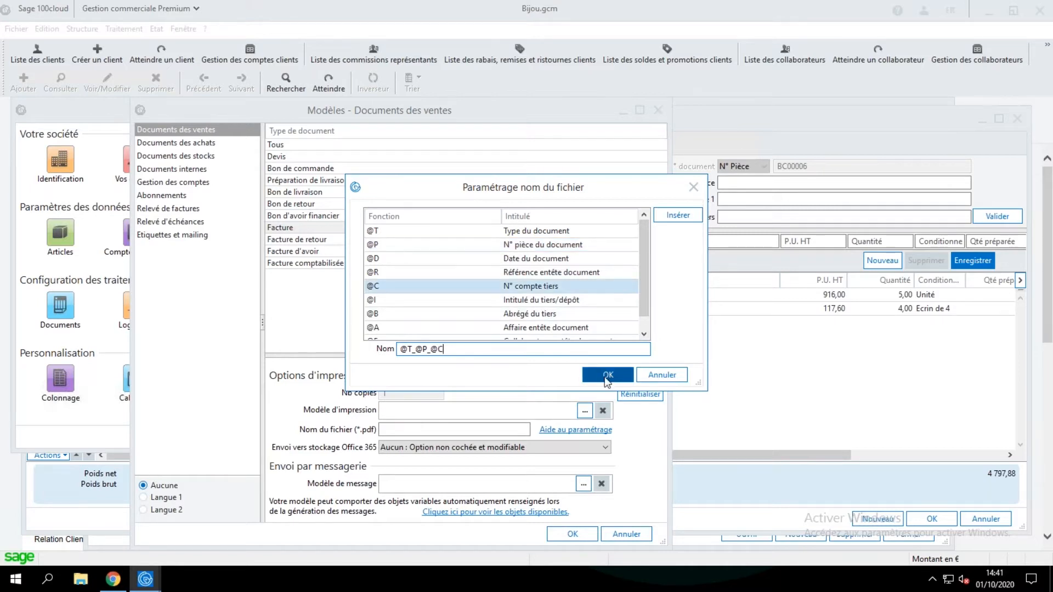
pyautogui.click(606, 375)
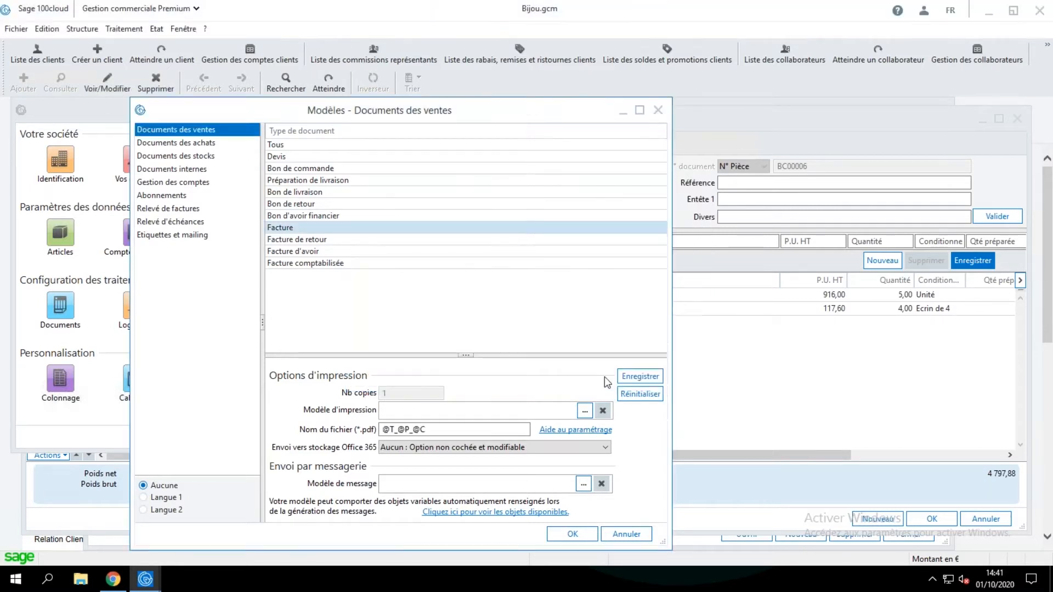
pyautogui.click(641, 378)
pyautogui.click(465, 431)
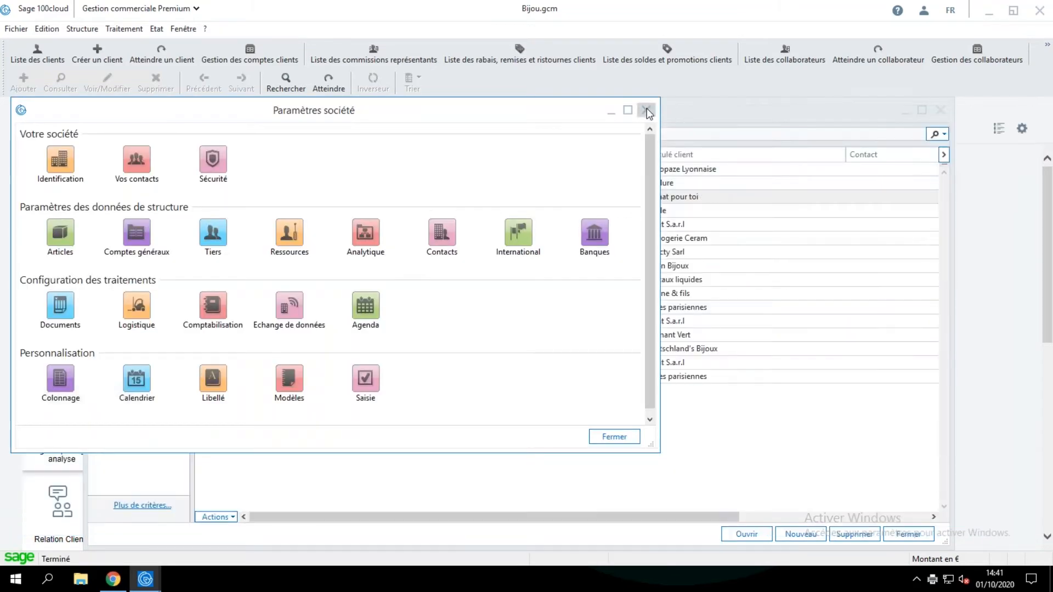
pyautogui.click(646, 109)
# Try to generate the e-mail message for the Carat S.a.r.l invoice dated 290920 for viewing, and close the invoice.
pyautogui.click(114, 244)
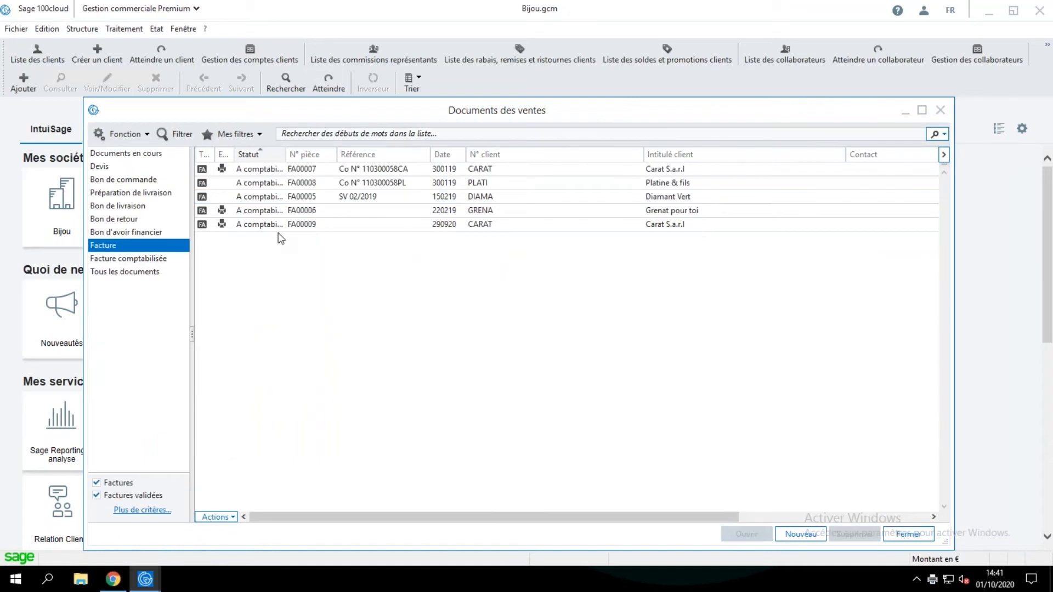
pyautogui.doubleClick(279, 225)
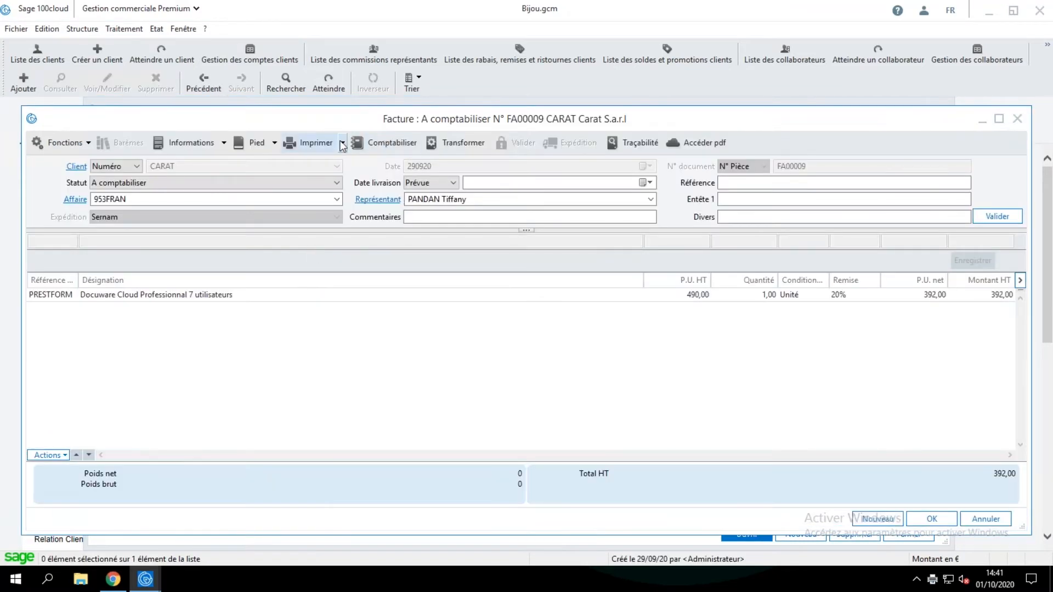
pyautogui.click(344, 143)
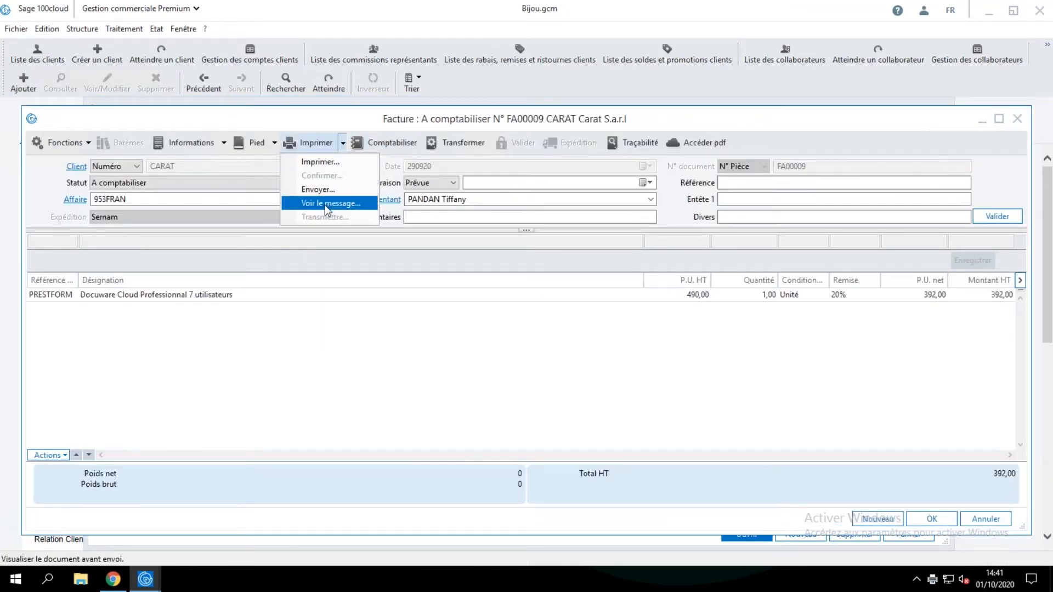
pyautogui.click(325, 204)
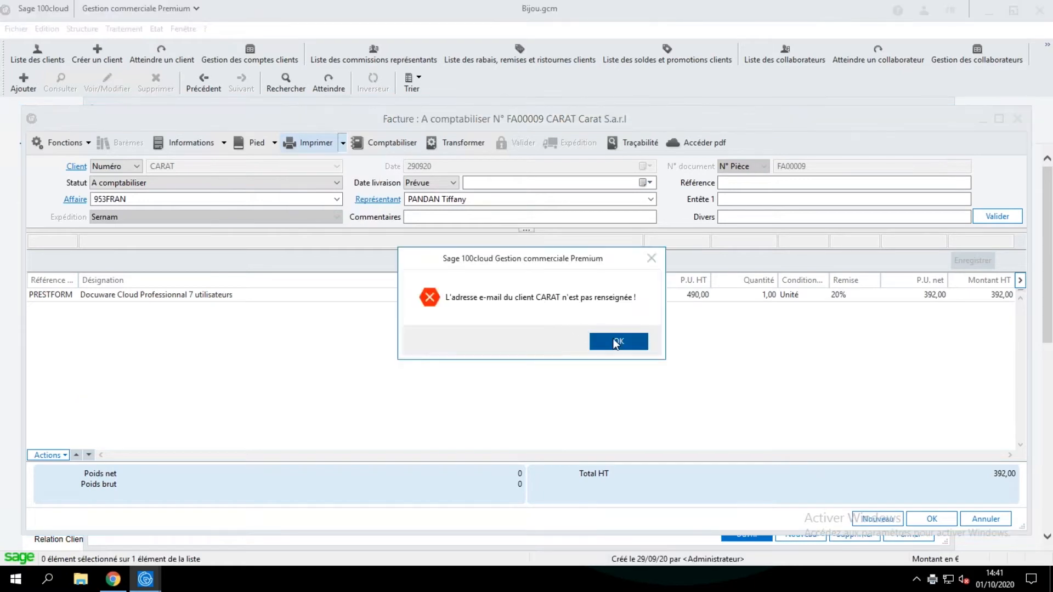
pyautogui.click(620, 342)
pyautogui.click(1016, 118)
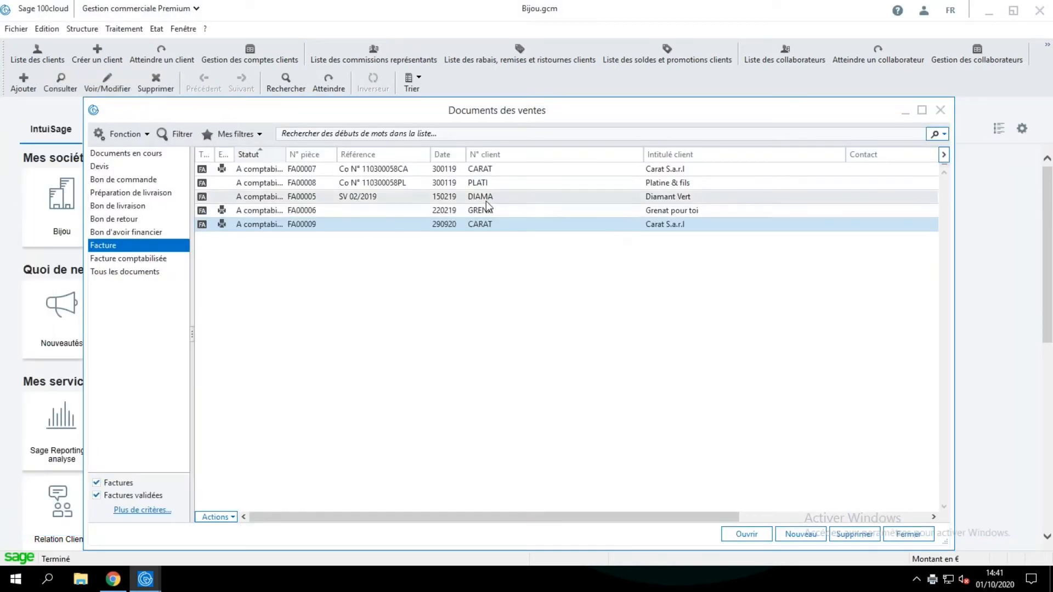
# Open the Grenat pour toi invoice and generate its e-mail message for viewing, without validating it, using the Facture client.bgc model.
pyautogui.click(455, 210)
pyautogui.doubleClick(353, 208)
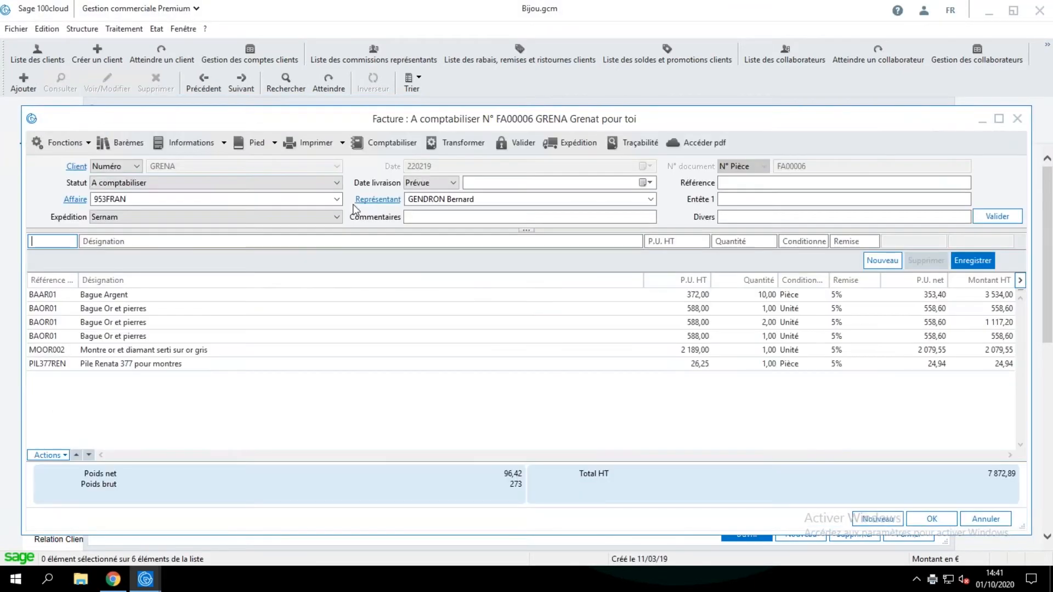
pyautogui.click(342, 143)
pyautogui.click(323, 204)
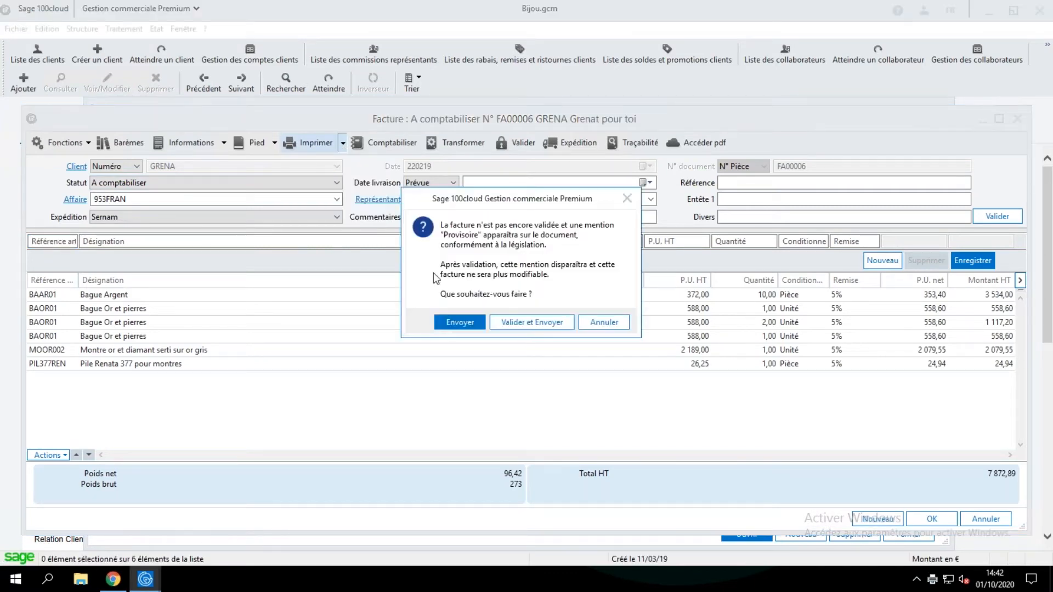
pyautogui.click(459, 322)
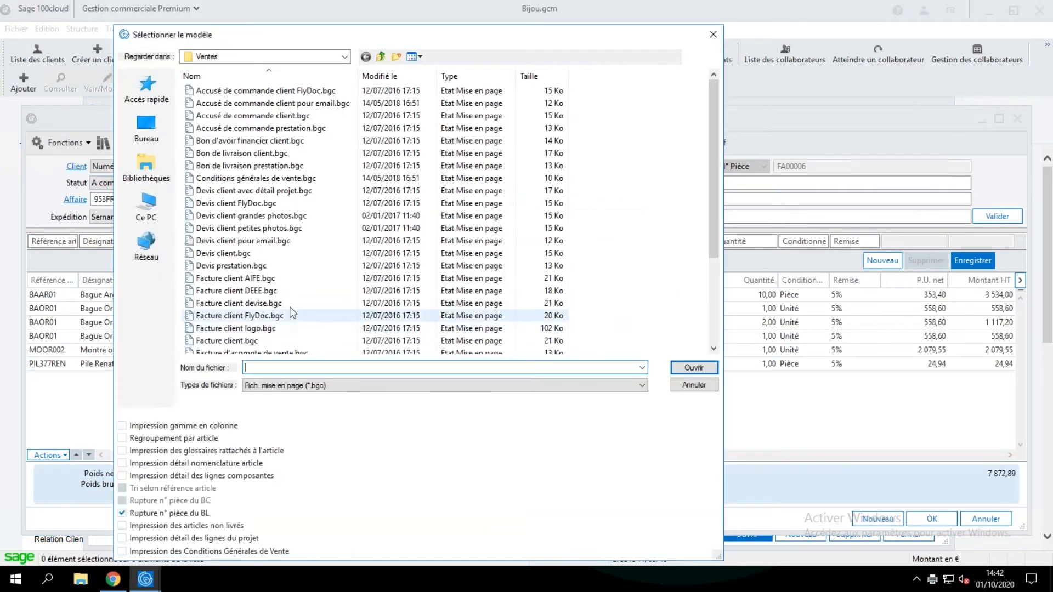
pyautogui.click(232, 342)
pyautogui.doubleClick(233, 342)
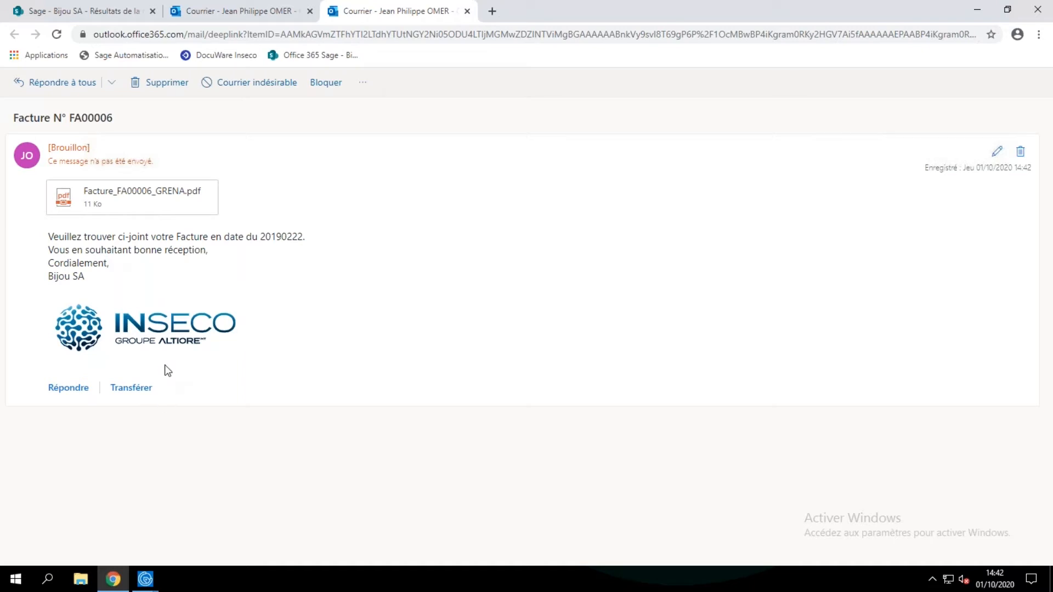
# Highlight the body text of the invoice's Outlook draft and return to the Grenat pour toi invoice in Sage 100cloud.
pyautogui.moveTo(92, 278); pyautogui.dragTo(50, 246)
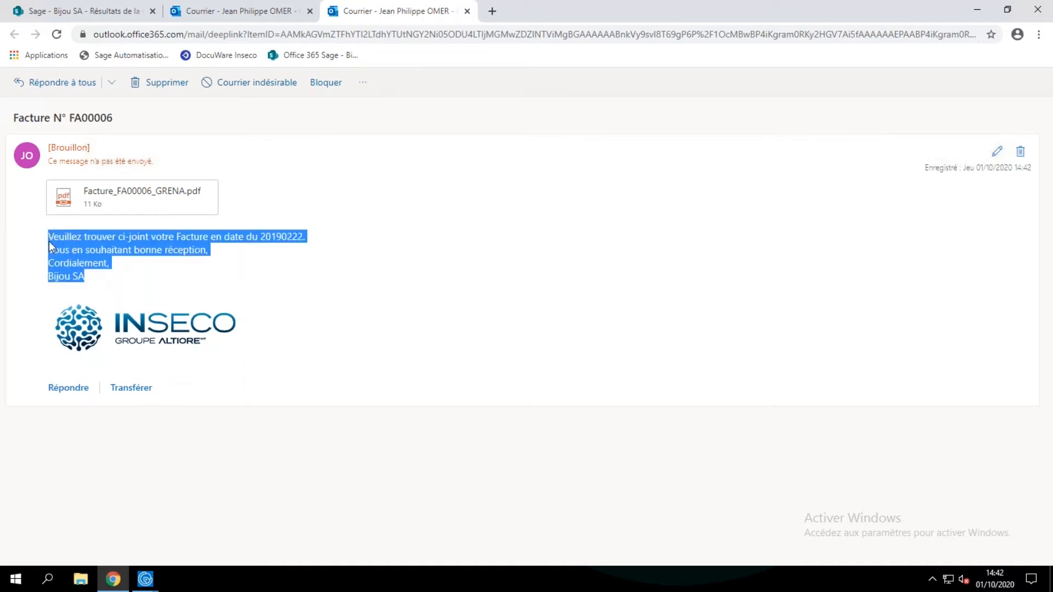
pyautogui.click(145, 579)
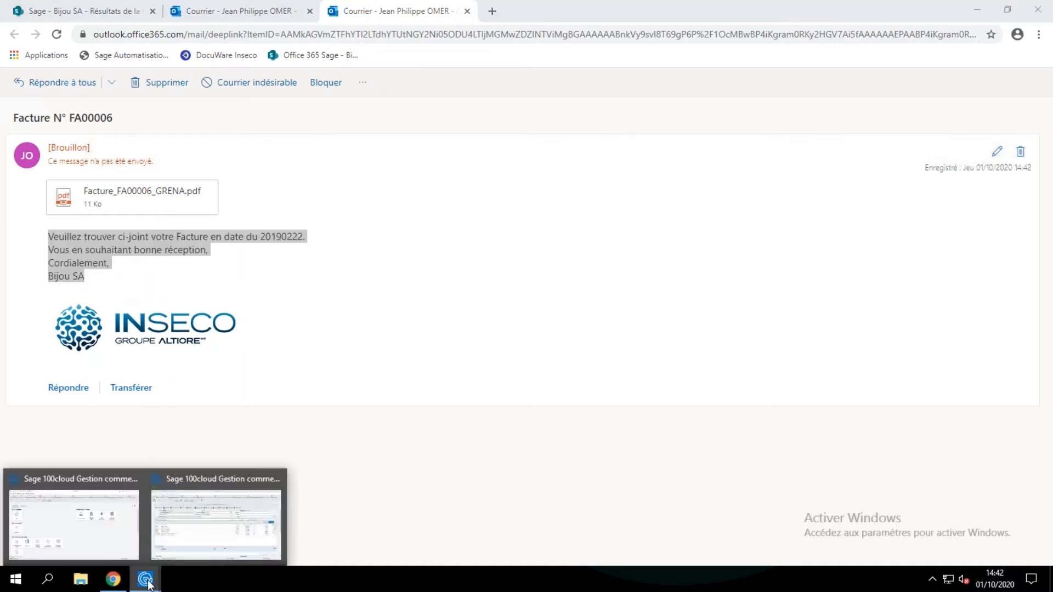
pyautogui.click(106, 485)
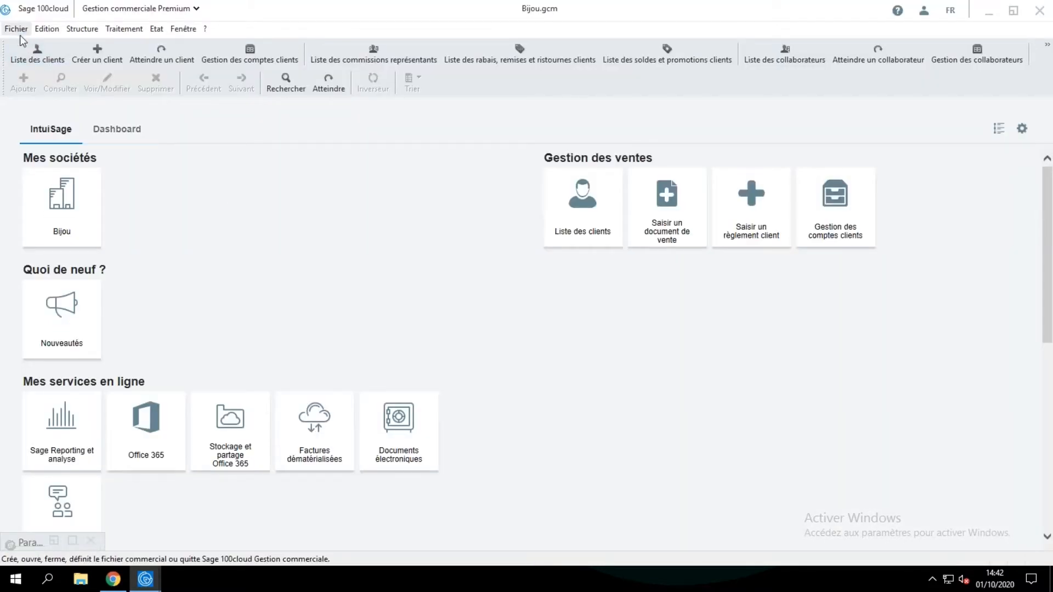
pyautogui.moveTo(145, 578)
pyautogui.click(224, 482)
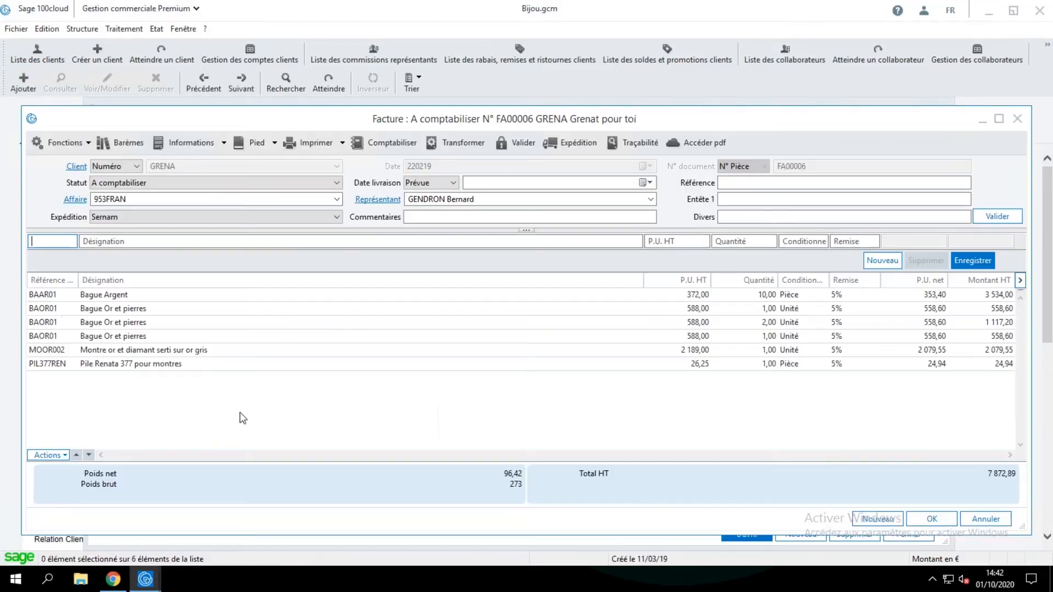
# Open the sales document models in the company parameters and display the variable objects available for message models.
pyautogui.click(17, 28)
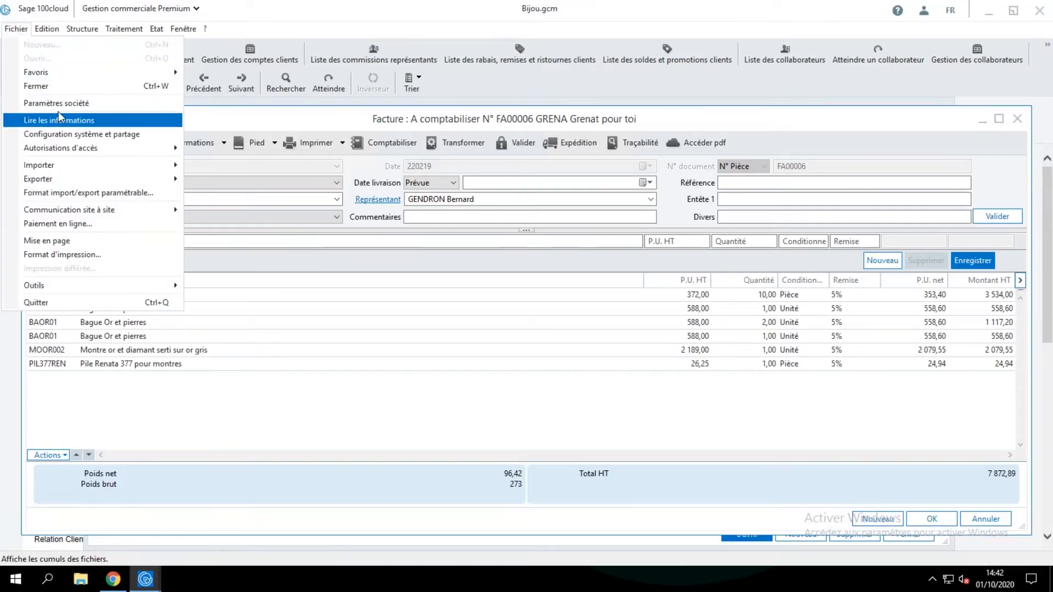
pyautogui.click(57, 103)
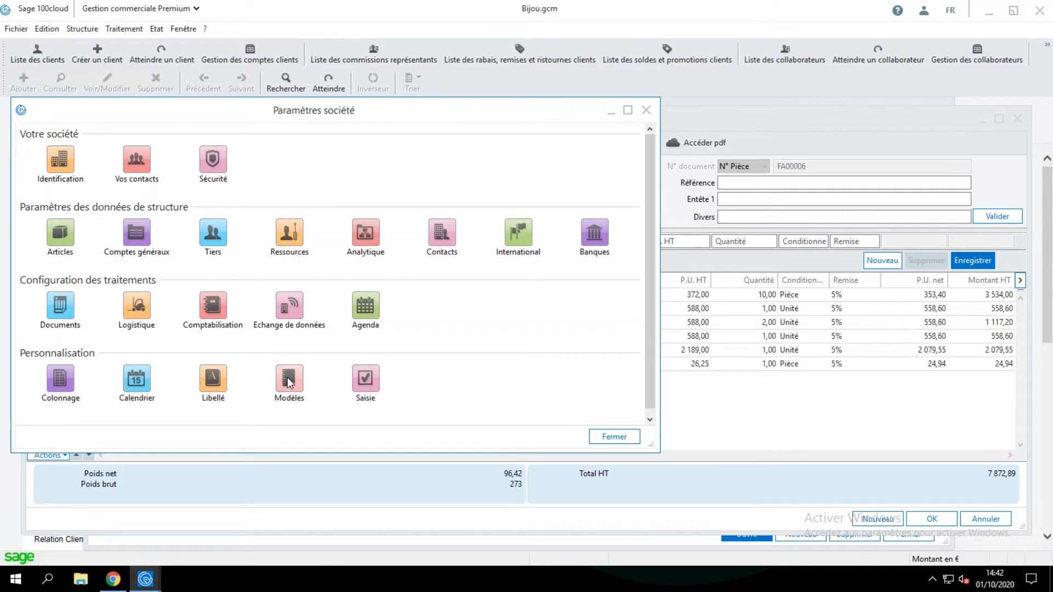
pyautogui.click(289, 382)
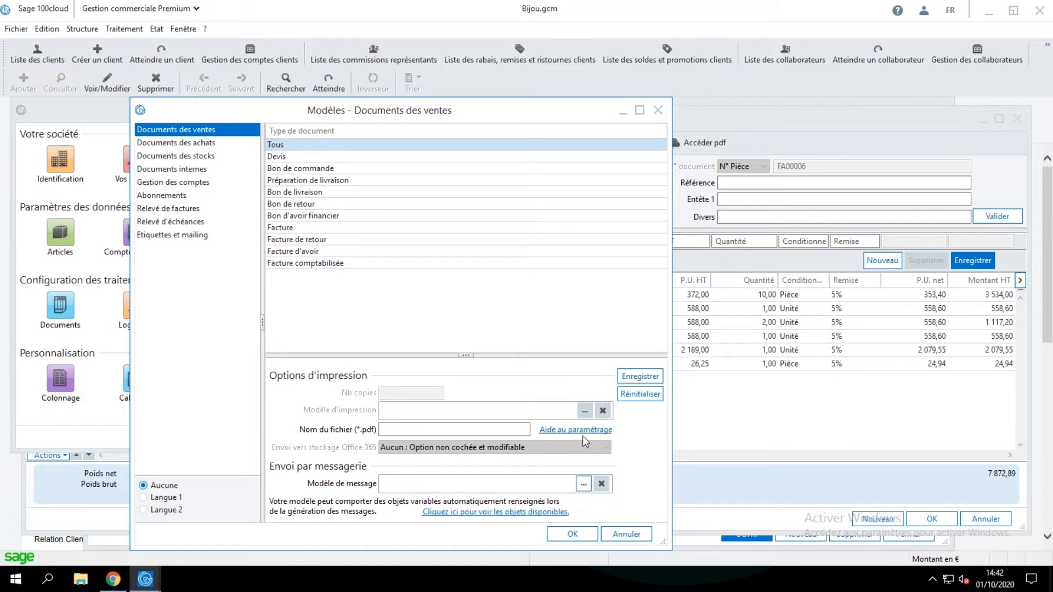
pyautogui.click(464, 431)
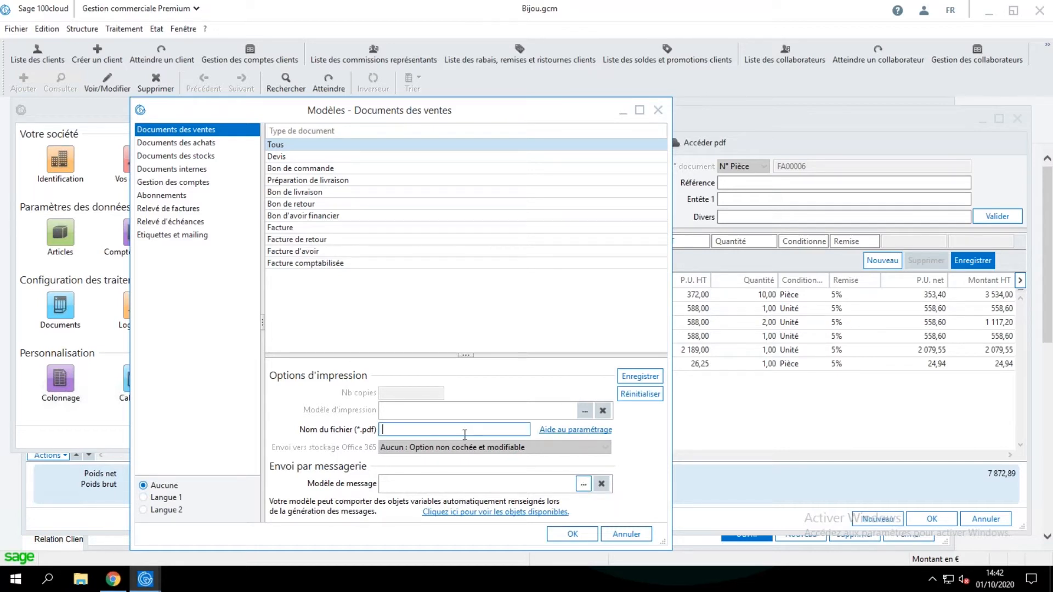
pyautogui.click(525, 512)
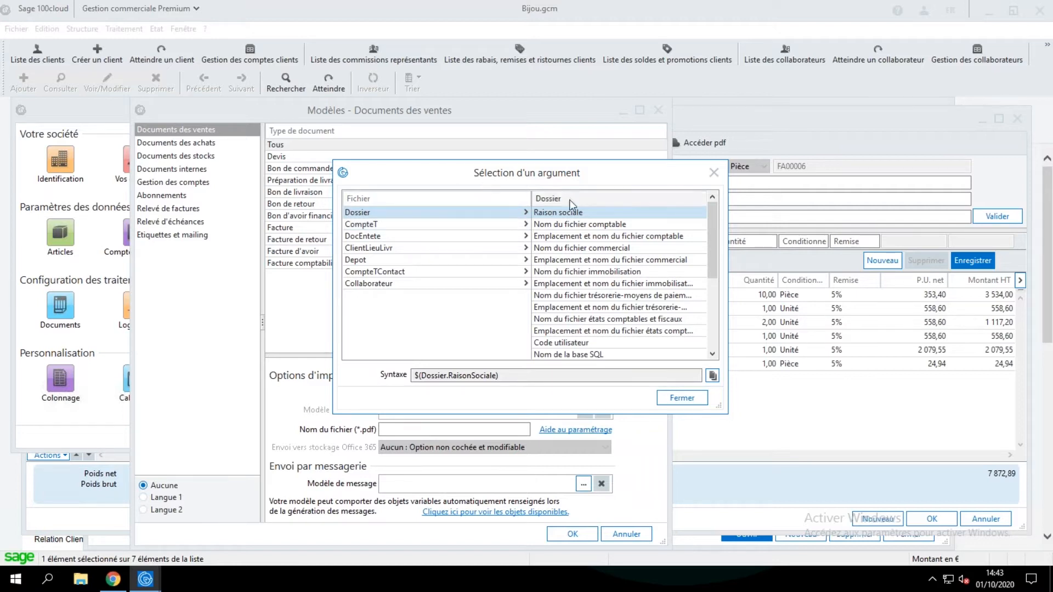
# Close the variable objects list, cancel the sales document models, and display the logo in the company identification parameters.
pyautogui.click(713, 173)
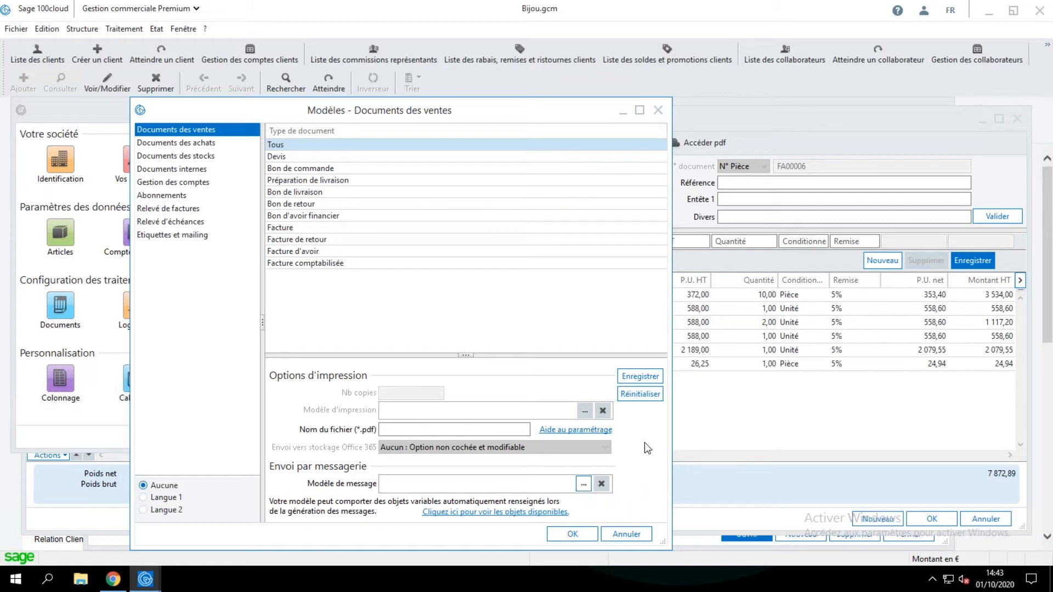
pyautogui.click(643, 536)
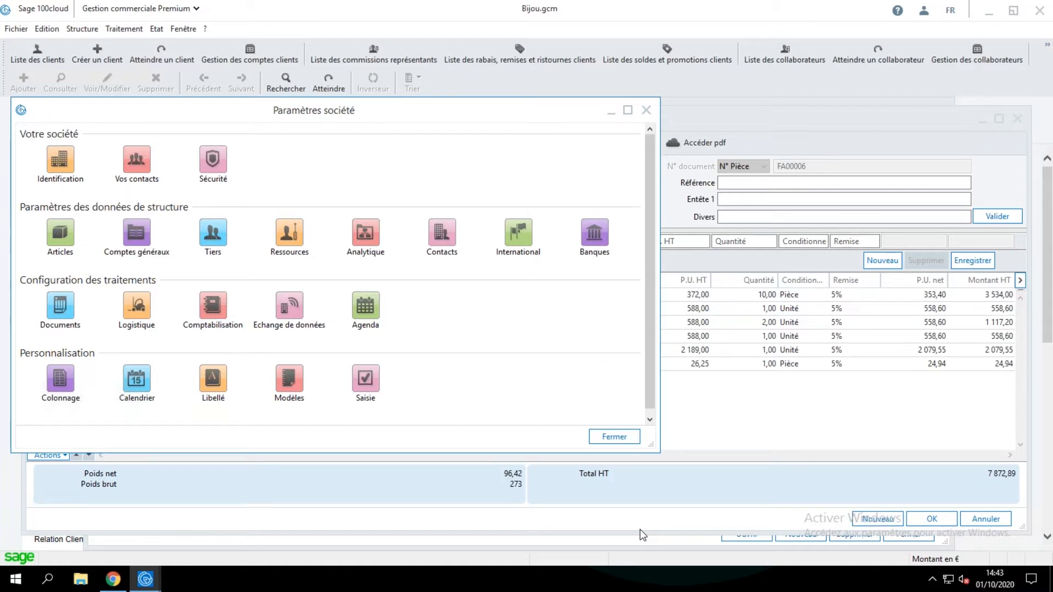
pyautogui.click(61, 165)
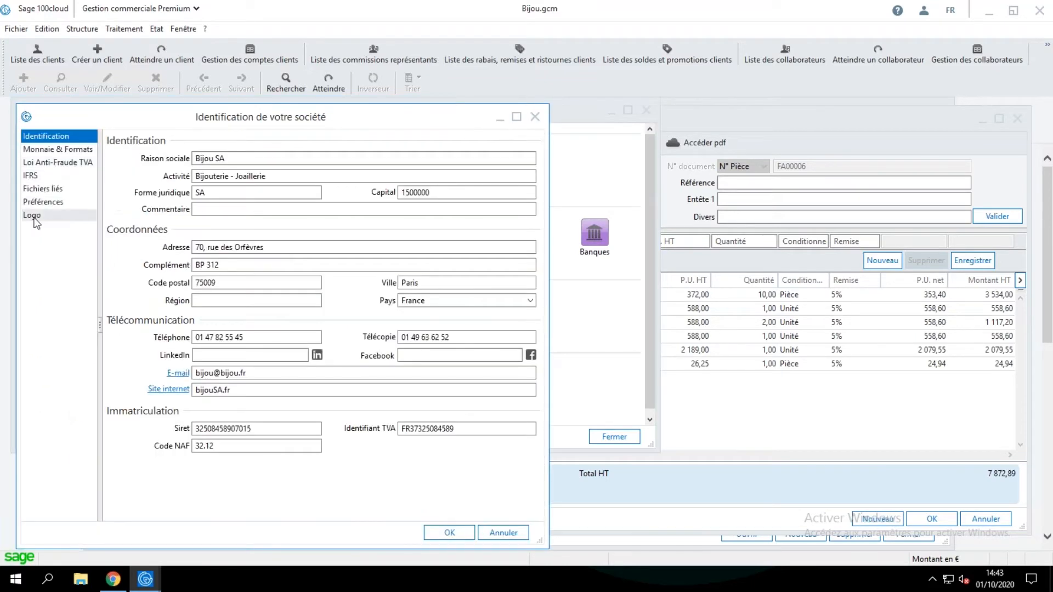
pyautogui.click(32, 215)
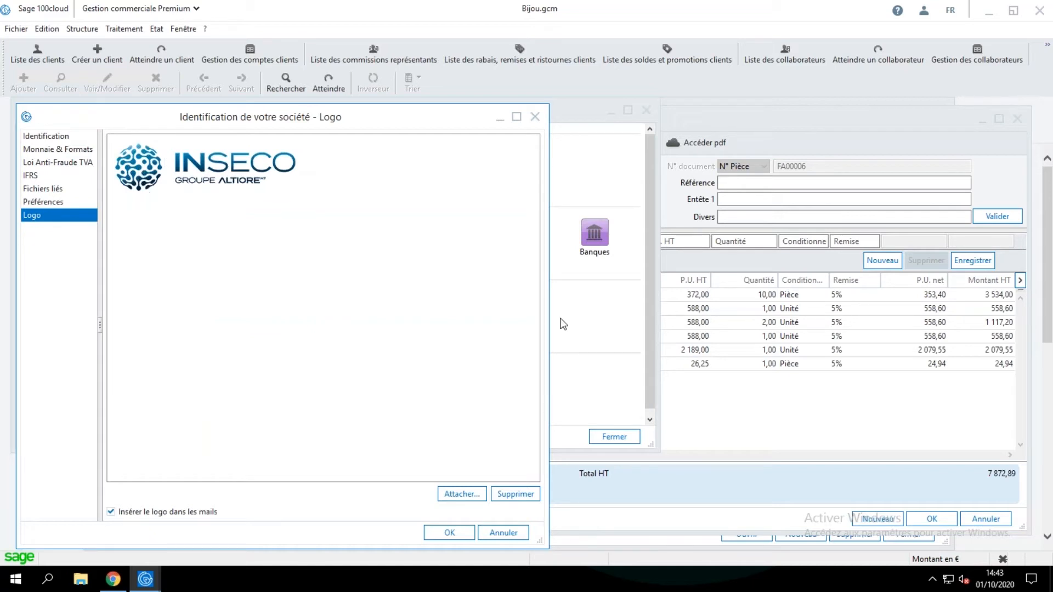
# Compare the logo with the one in the Outlook invoice draft, then return to Sage 100cloud and close the company parameters and the invoice.
pyautogui.click(113, 579)
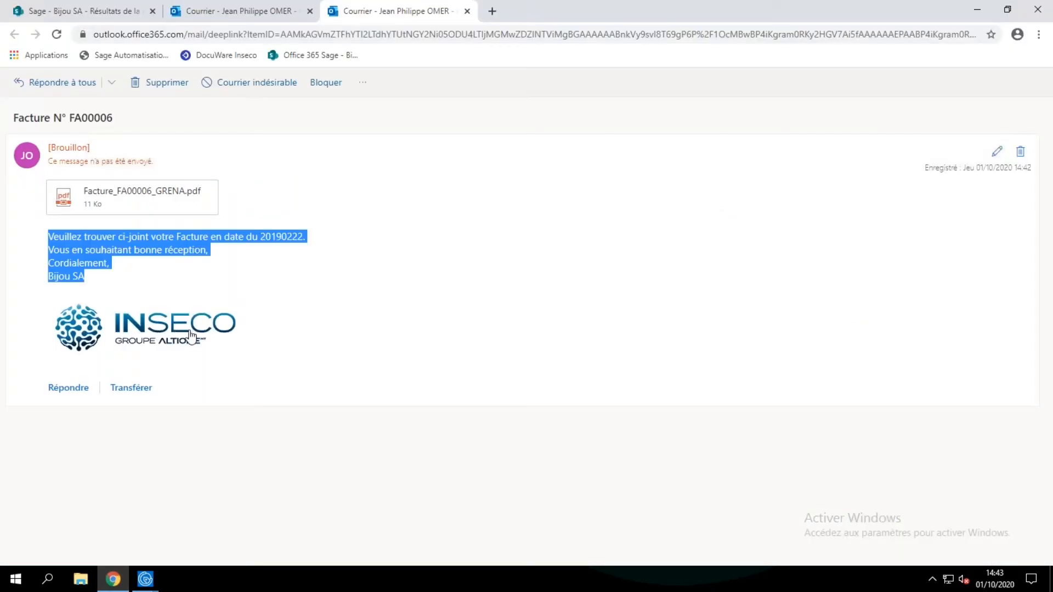
pyautogui.click(978, 11)
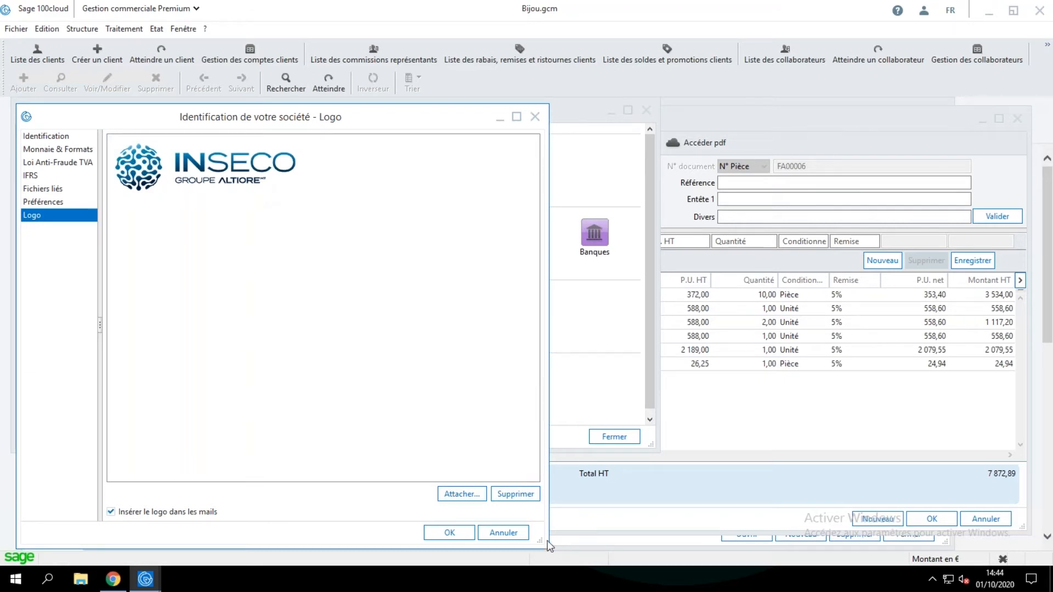
pyautogui.click(518, 533)
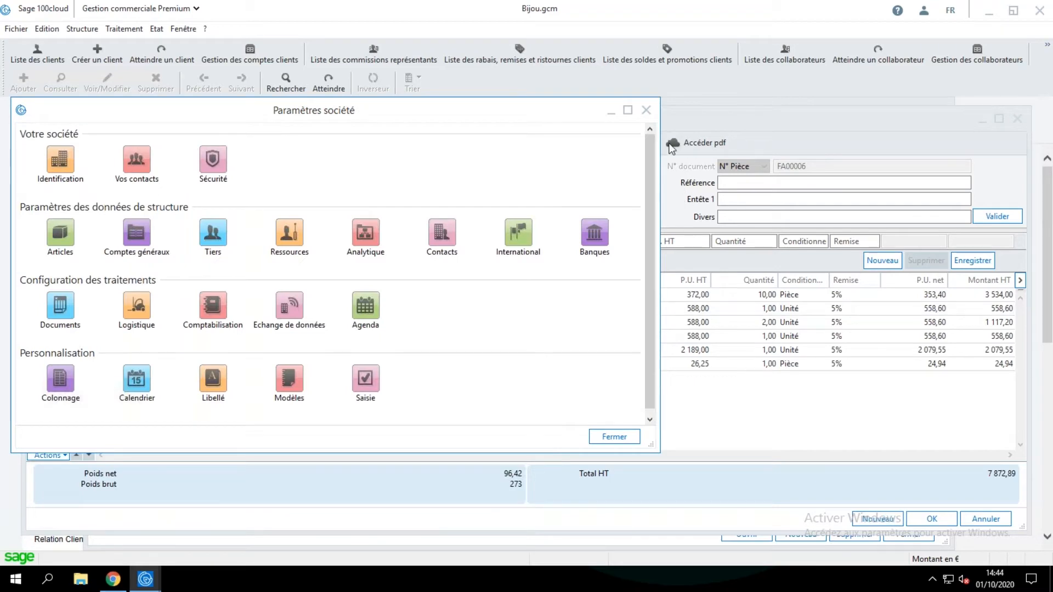
pyautogui.click(645, 110)
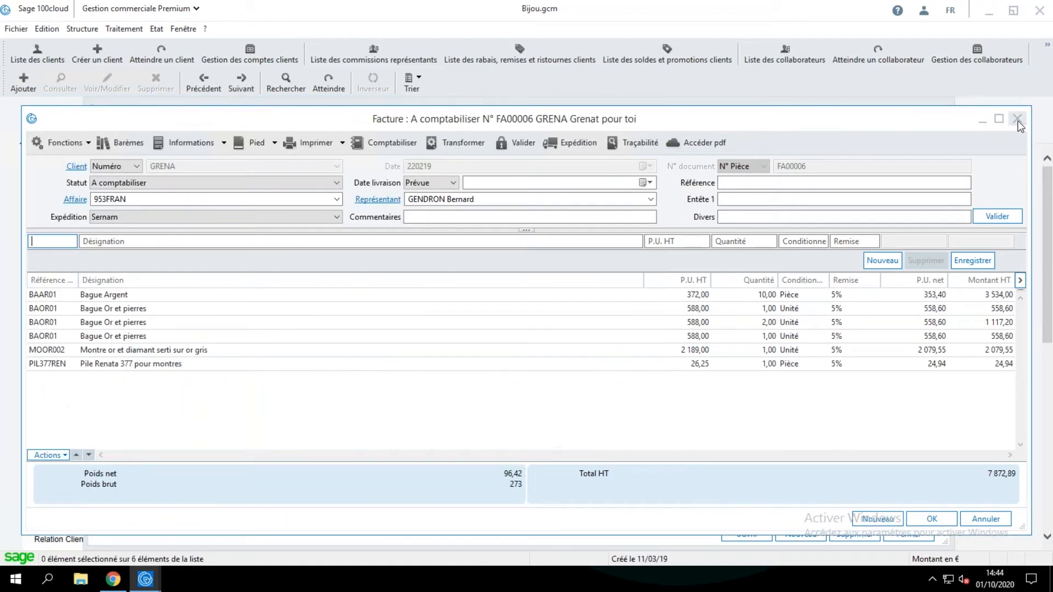
pyautogui.click(1017, 121)
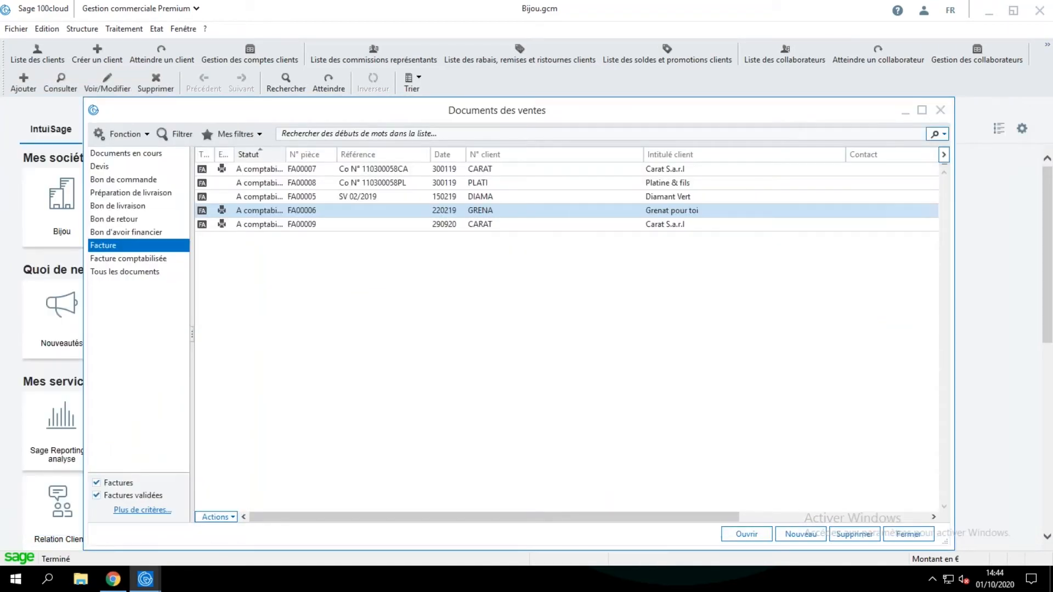
# Open the client list, display a blank new client record, and cancel it.
pyautogui.click(86, 31)
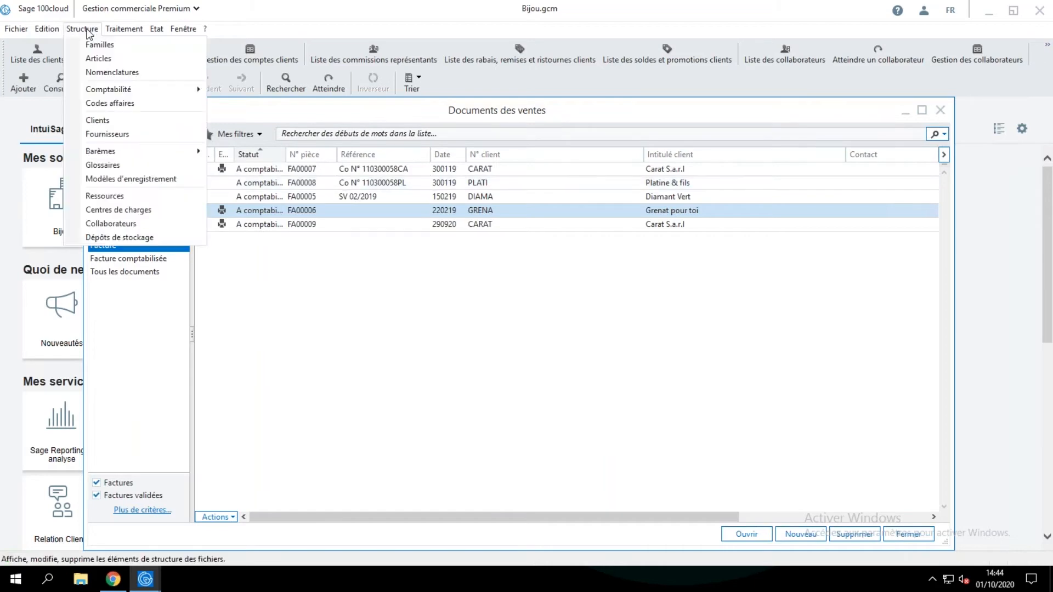
pyautogui.click(114, 122)
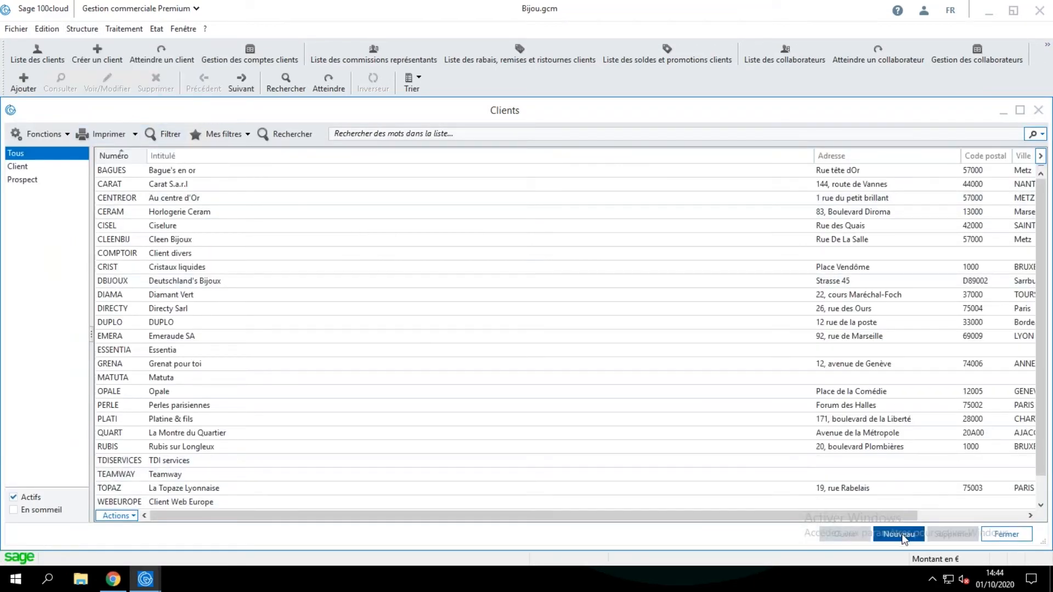
pyautogui.click(901, 534)
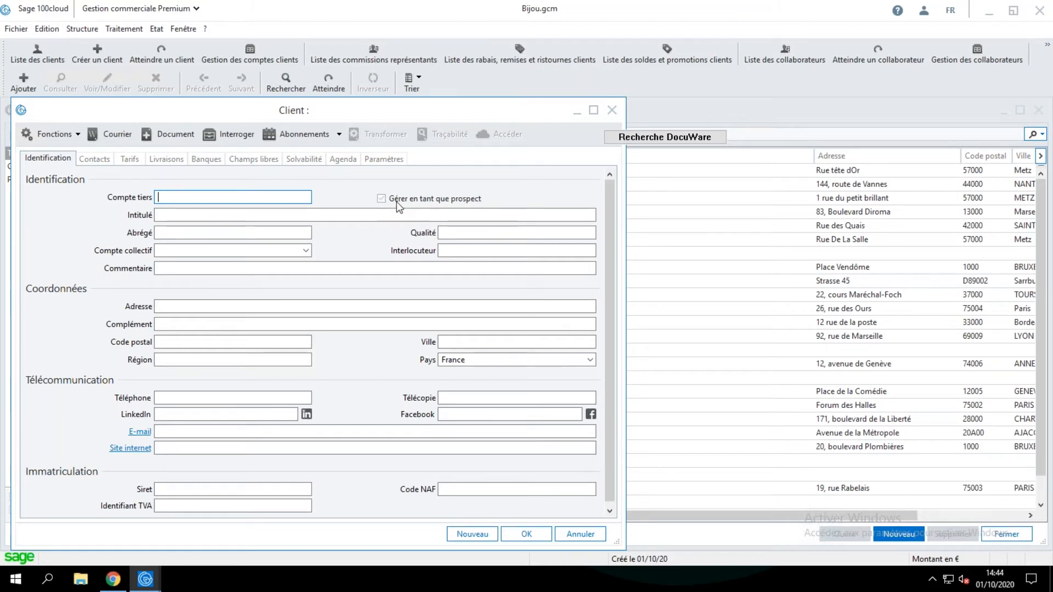
pyautogui.click(584, 535)
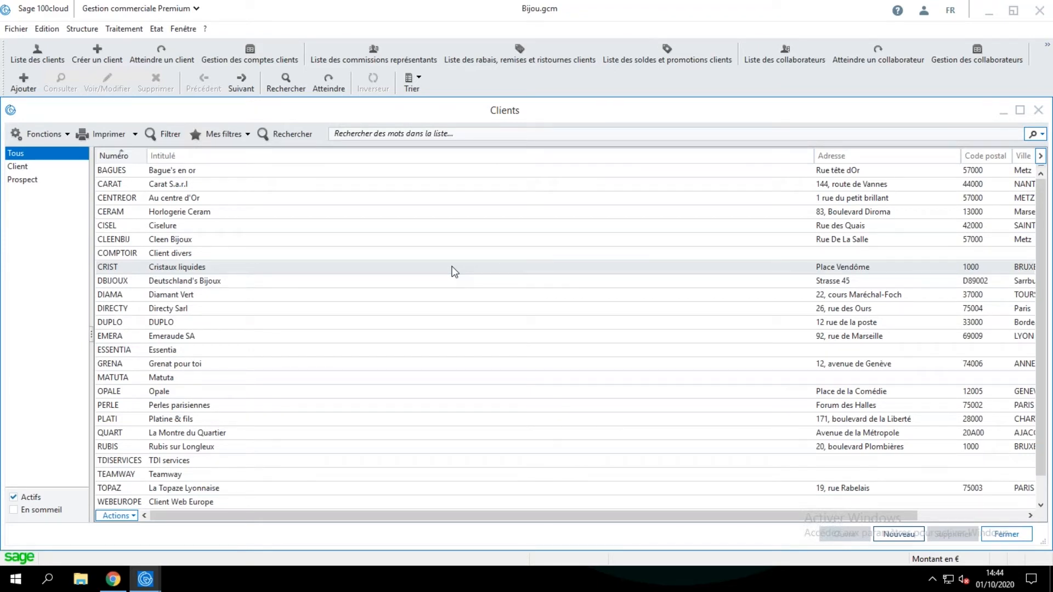
# Open the Bague's en or client record, view its contacts and pricing, highlight the assigned representative, and close the record.
pyautogui.doubleClick(191, 175)
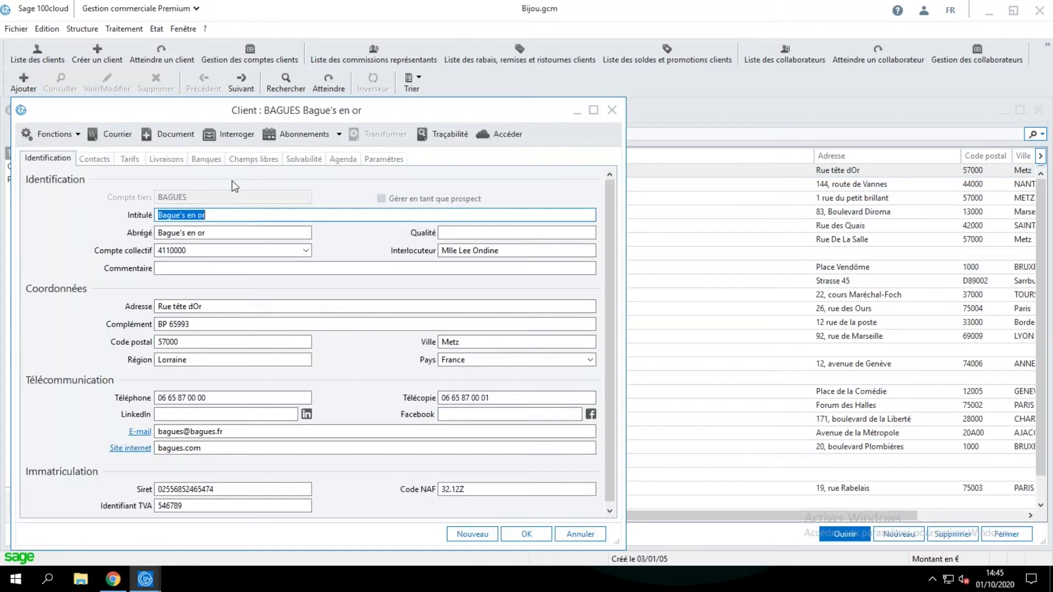
pyautogui.click(95, 158)
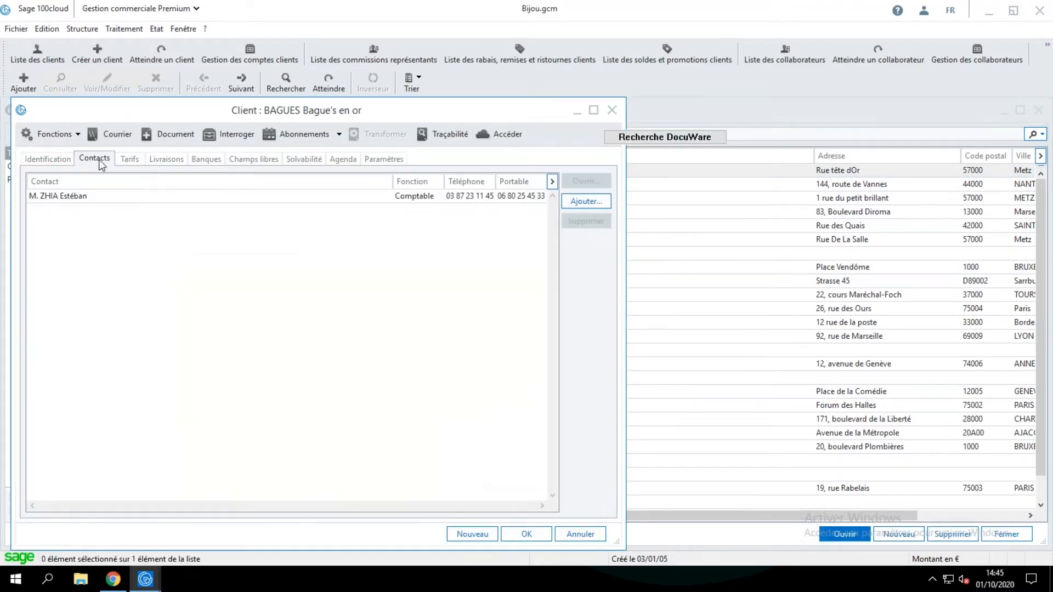
pyautogui.click(166, 158)
pyautogui.click(129, 159)
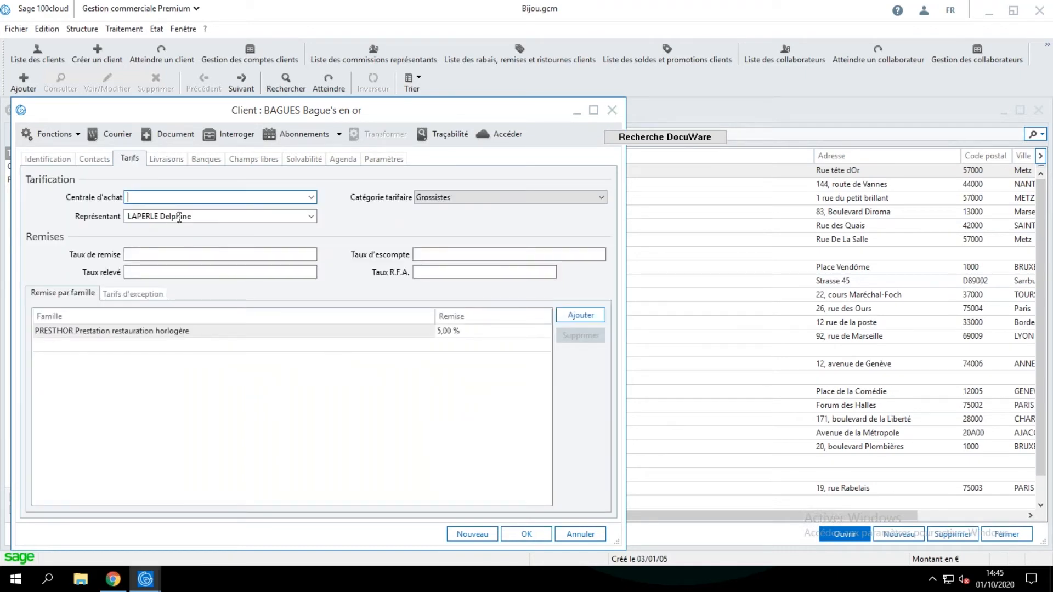
pyautogui.moveTo(197, 216); pyautogui.dragTo(126, 216)
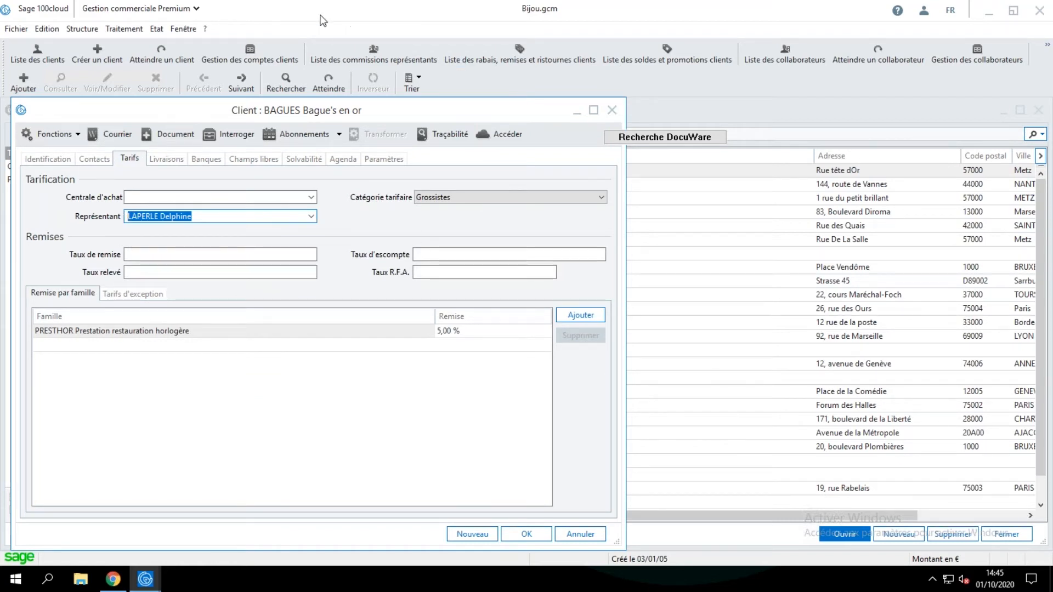
pyautogui.click(611, 110)
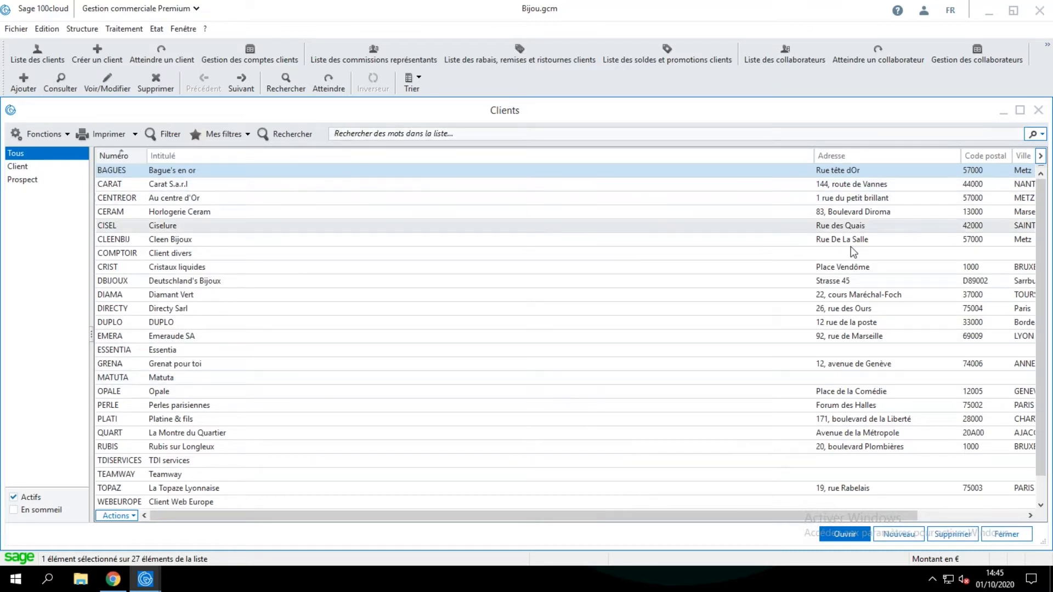
# Switch to the other open Sage 100cloud session and display which user is signed in.
pyautogui.moveTo(785, 518); pyautogui.dragTo(762, 519)
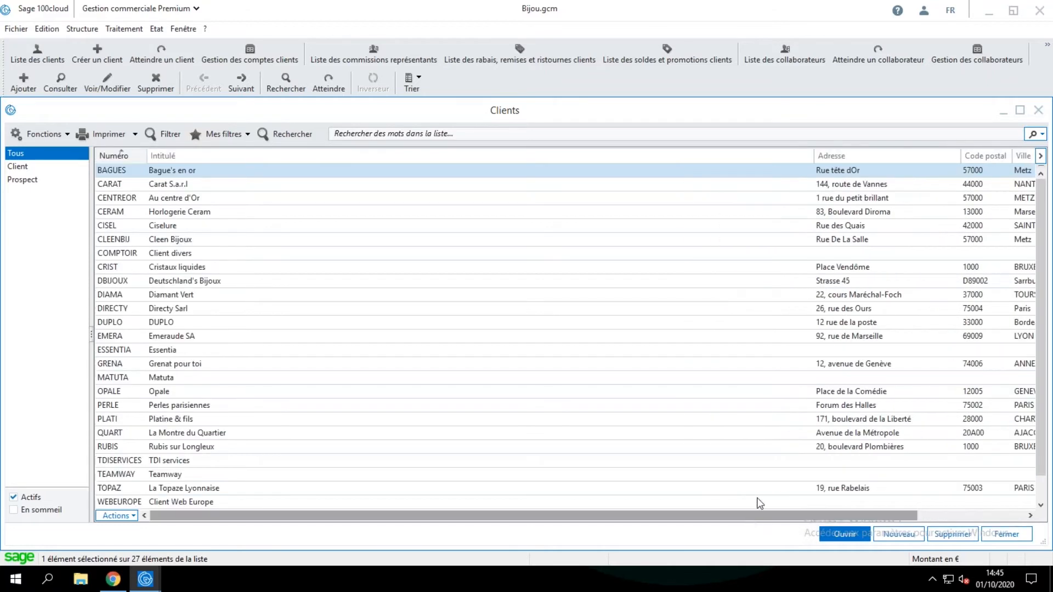
pyautogui.click(145, 584)
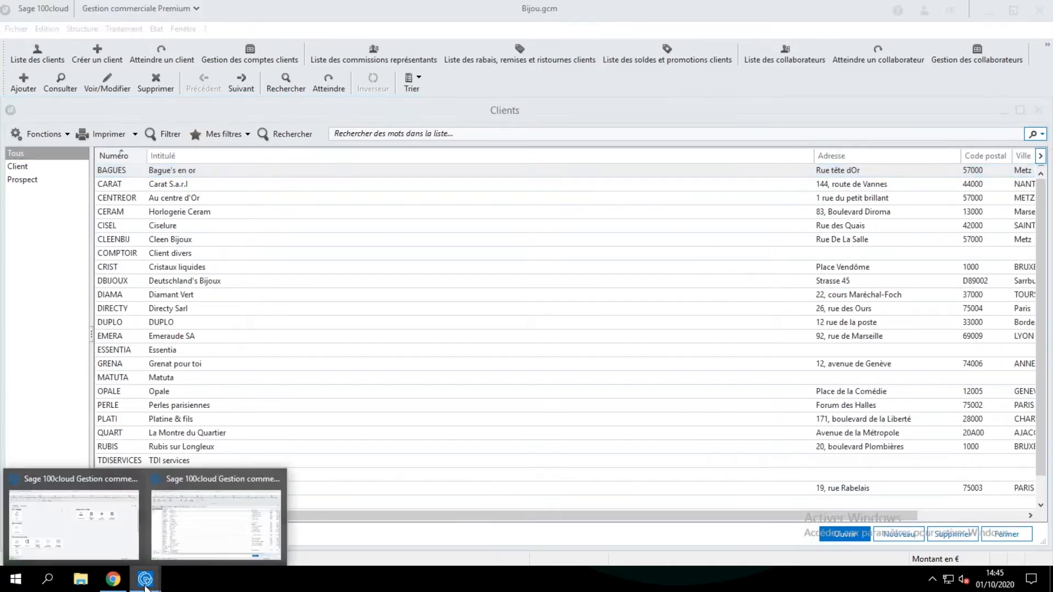
pyautogui.click(96, 482)
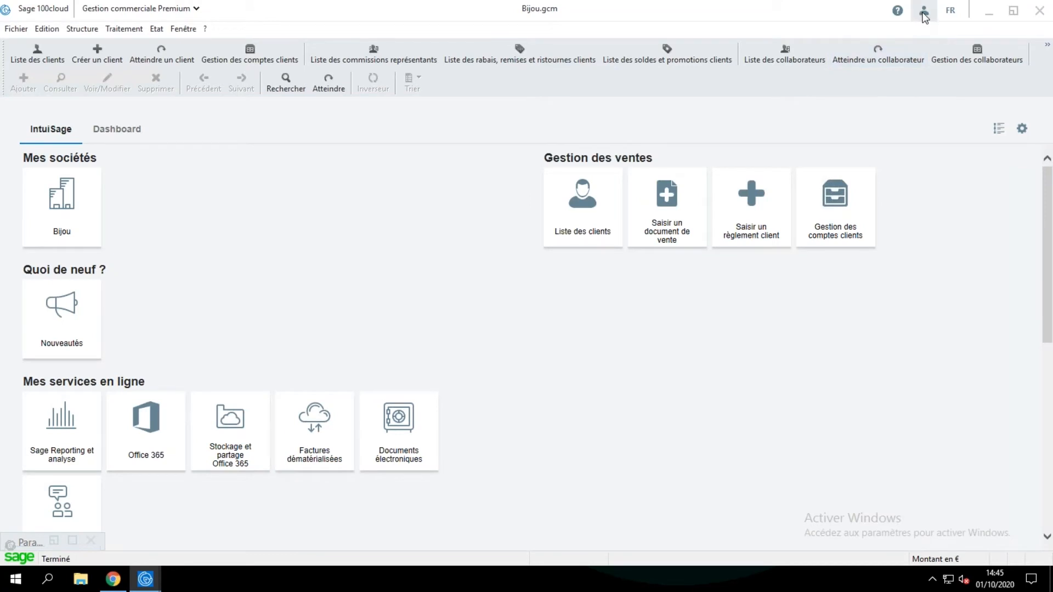
pyautogui.click(924, 11)
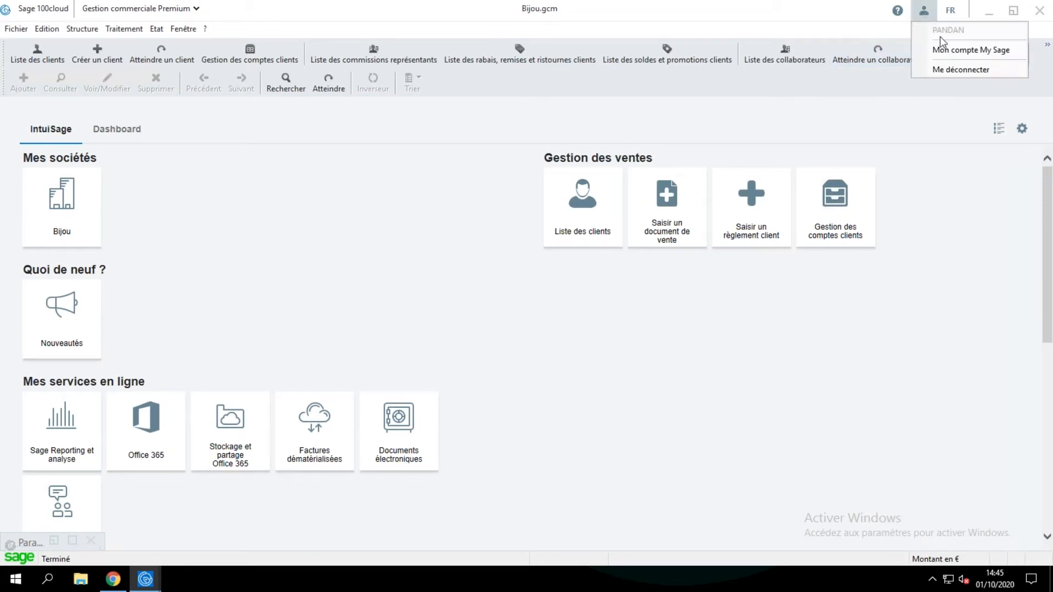
pyautogui.click(393, 165)
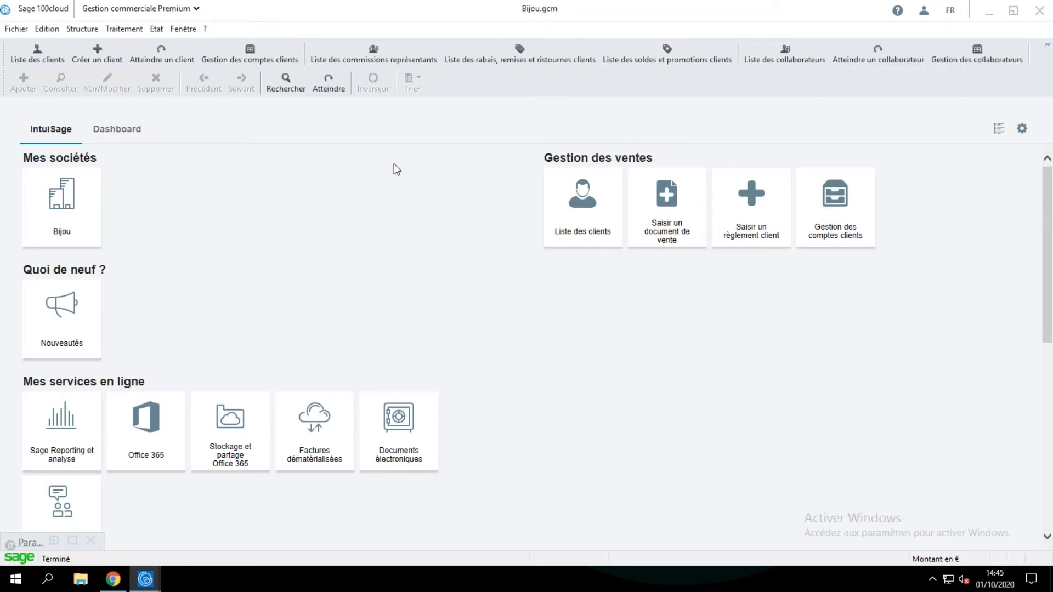
# Open the client list in this session and filter it to records of type Client.
pyautogui.click(137, 31)
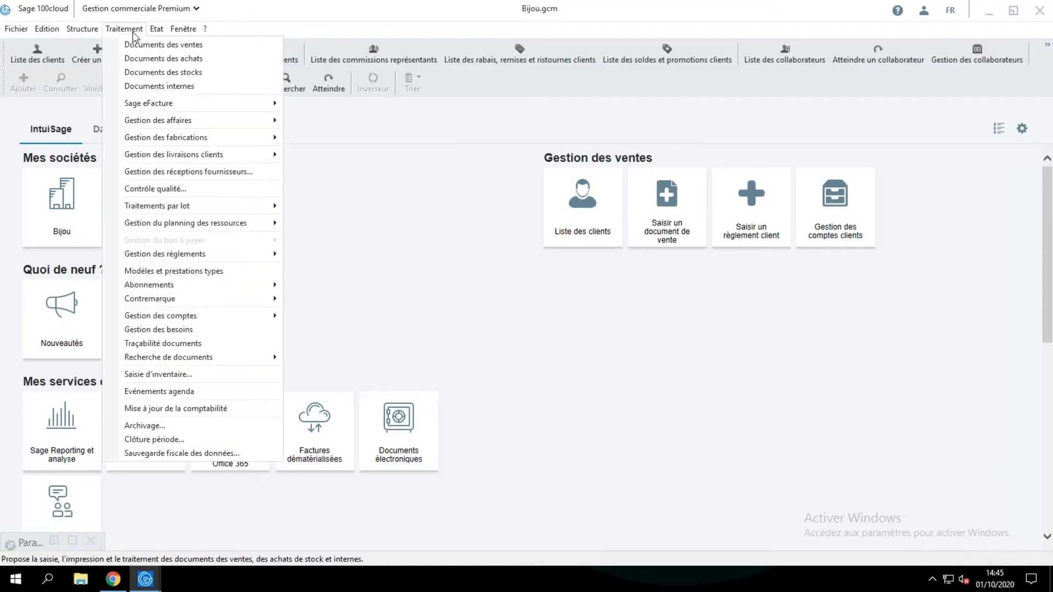
pyautogui.moveTo(83, 33)
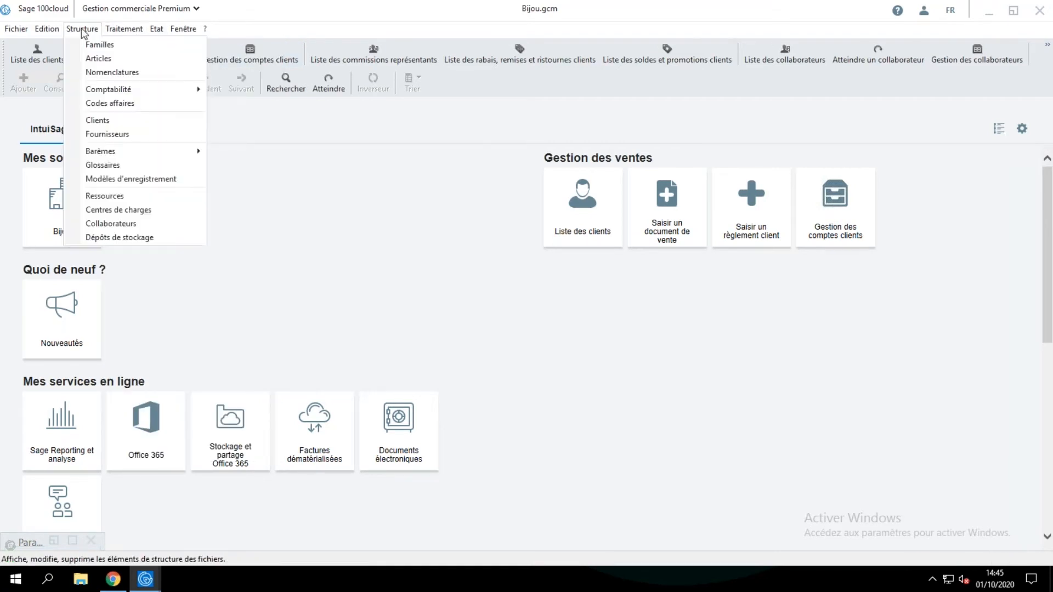
pyautogui.click(102, 121)
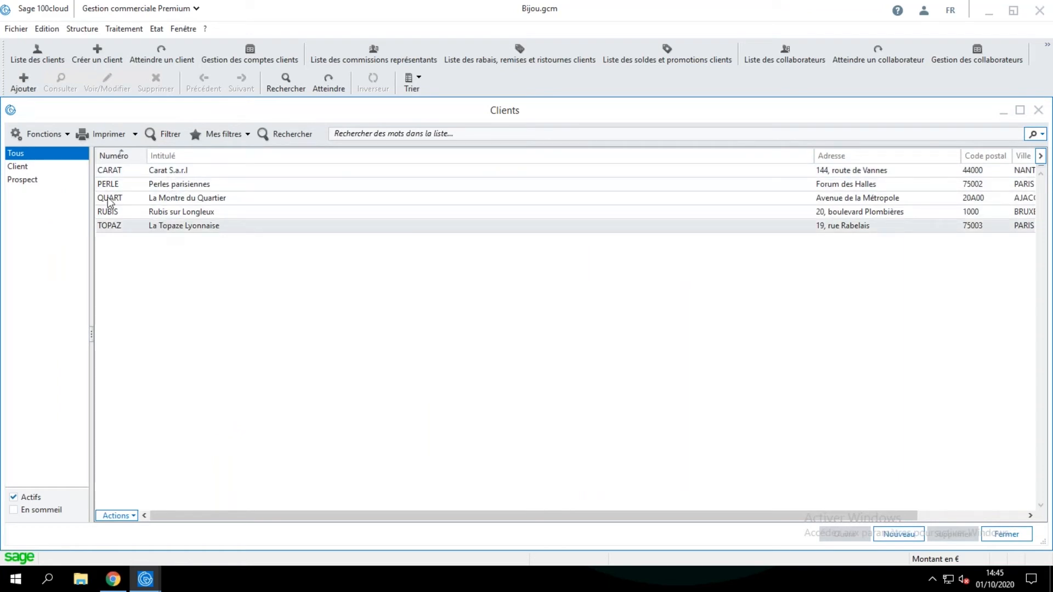
pyautogui.click(24, 166)
pyautogui.click(28, 178)
pyautogui.click(25, 167)
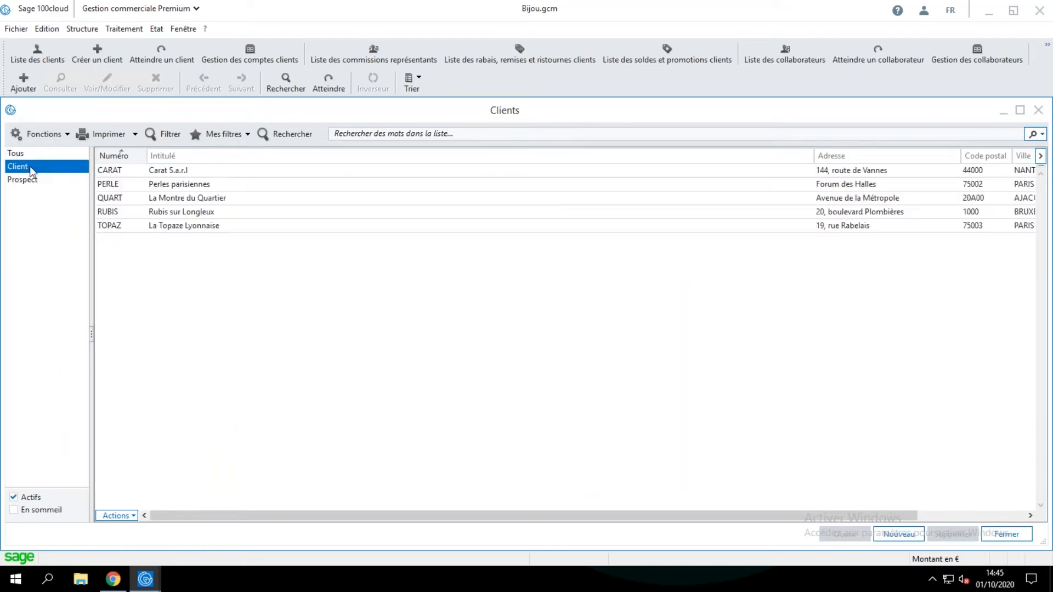
# Open the Carat S.a.r.l client record, highlight the representative in its pricing details, and cancel the record.
pyautogui.doubleClick(204, 171)
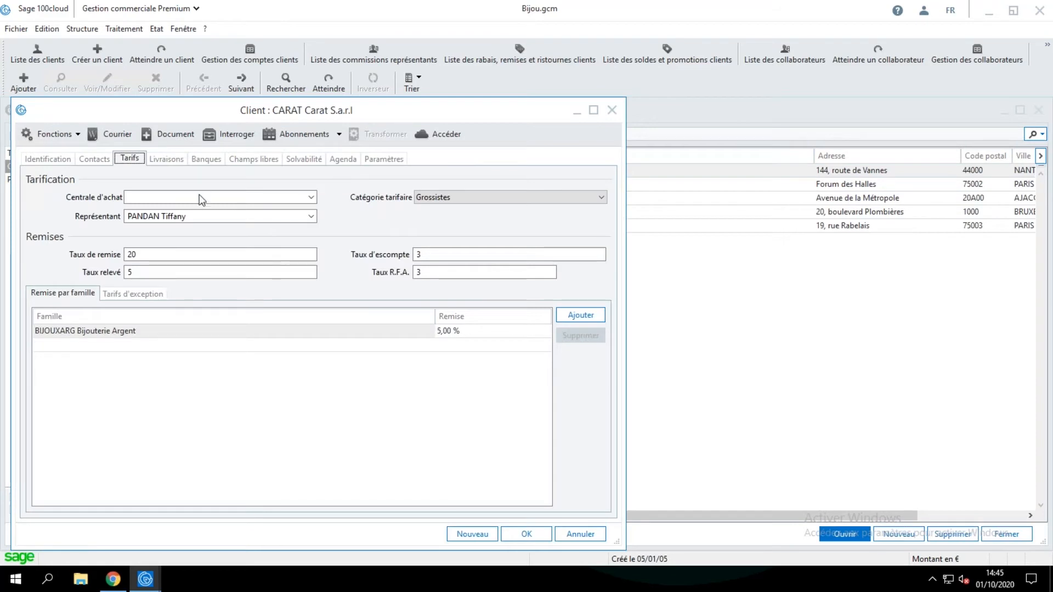
pyautogui.moveTo(193, 216); pyautogui.dragTo(128, 216)
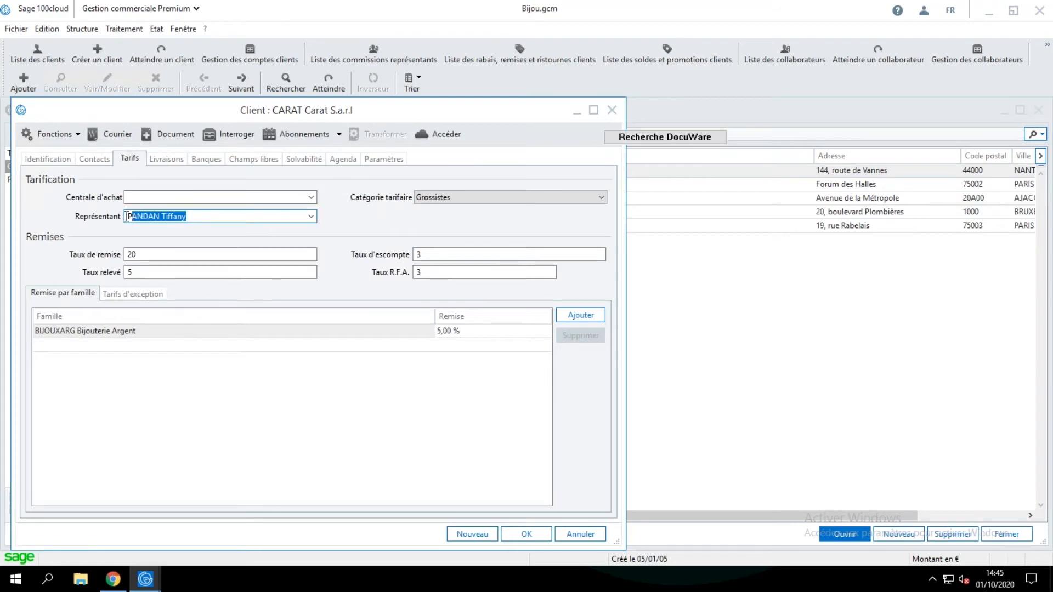
pyautogui.click(310, 216)
pyautogui.click(311, 216)
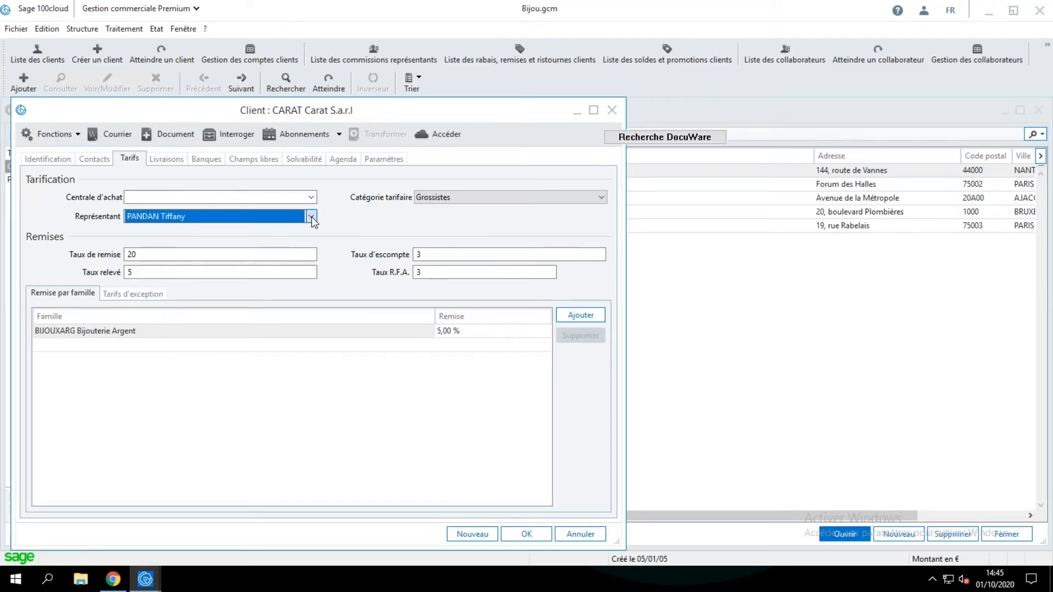
pyautogui.click(312, 216)
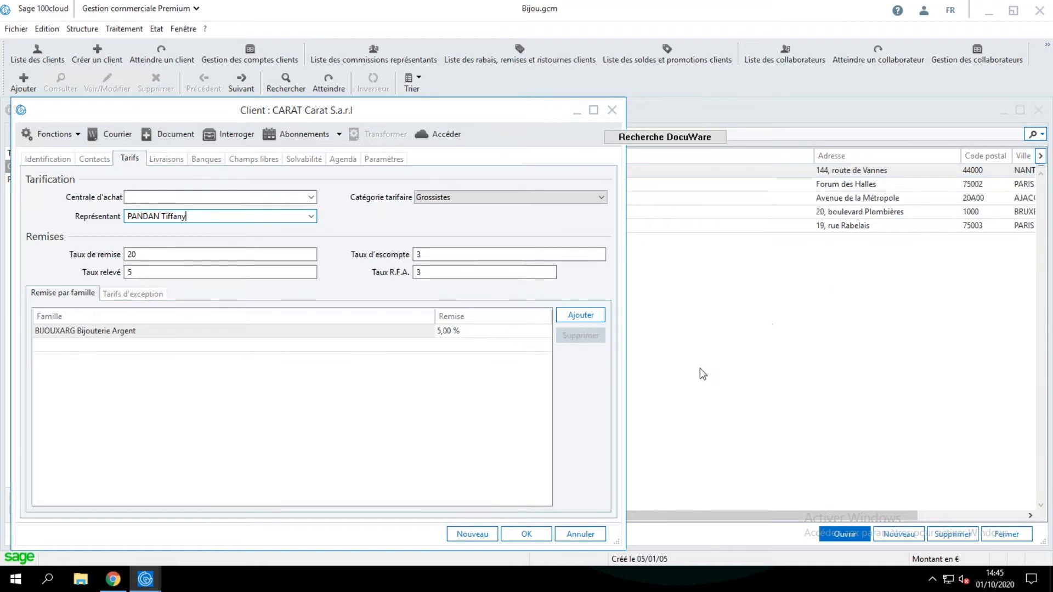
pyautogui.click(589, 535)
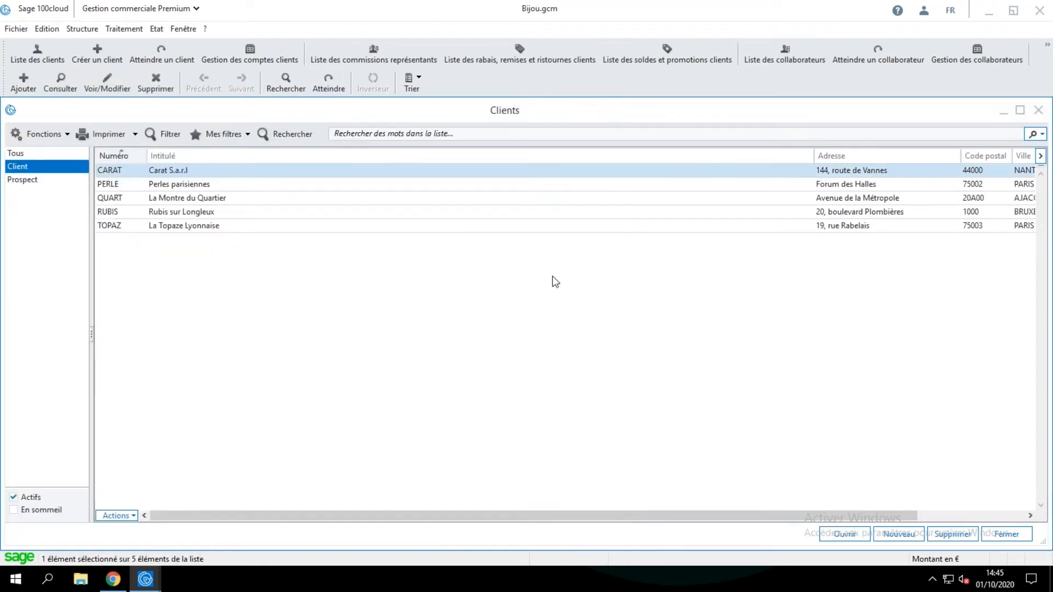
# Open the sales documents list and show the quotes (Devis) accessible to this user.
pyautogui.click(131, 29)
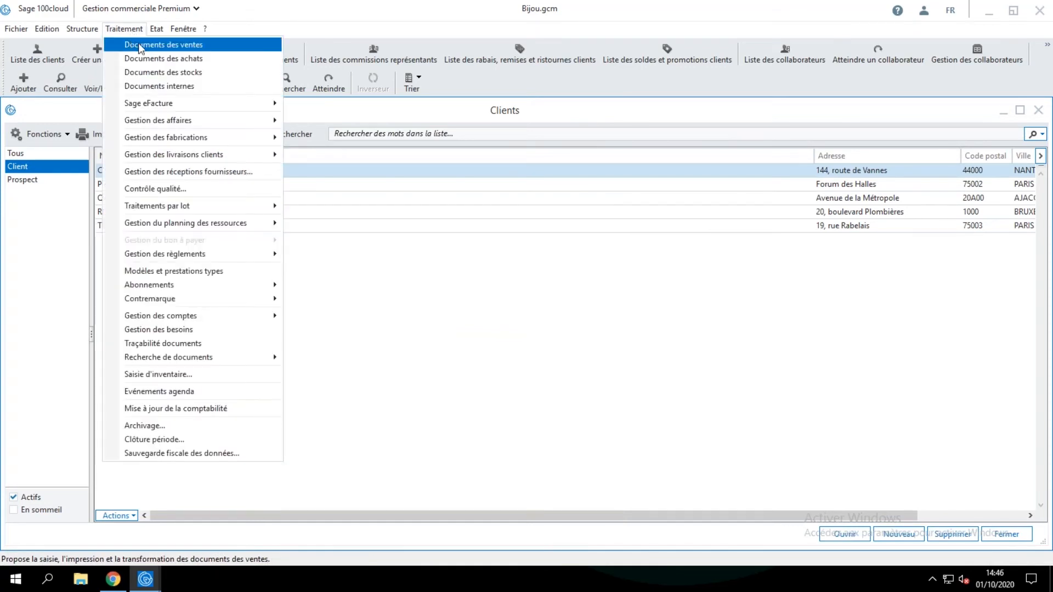
pyautogui.click(198, 44)
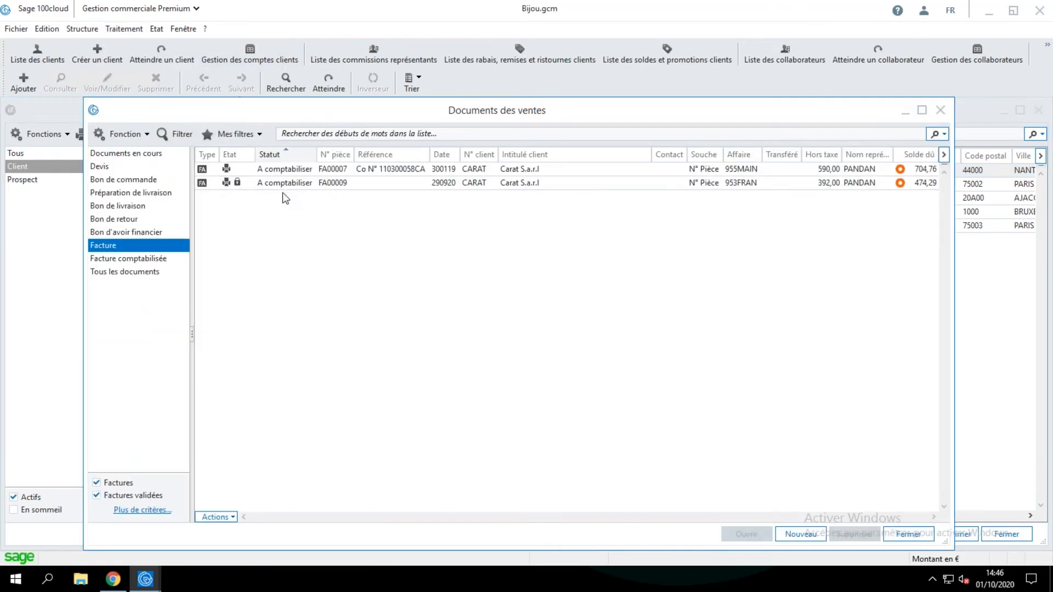
pyautogui.click(109, 165)
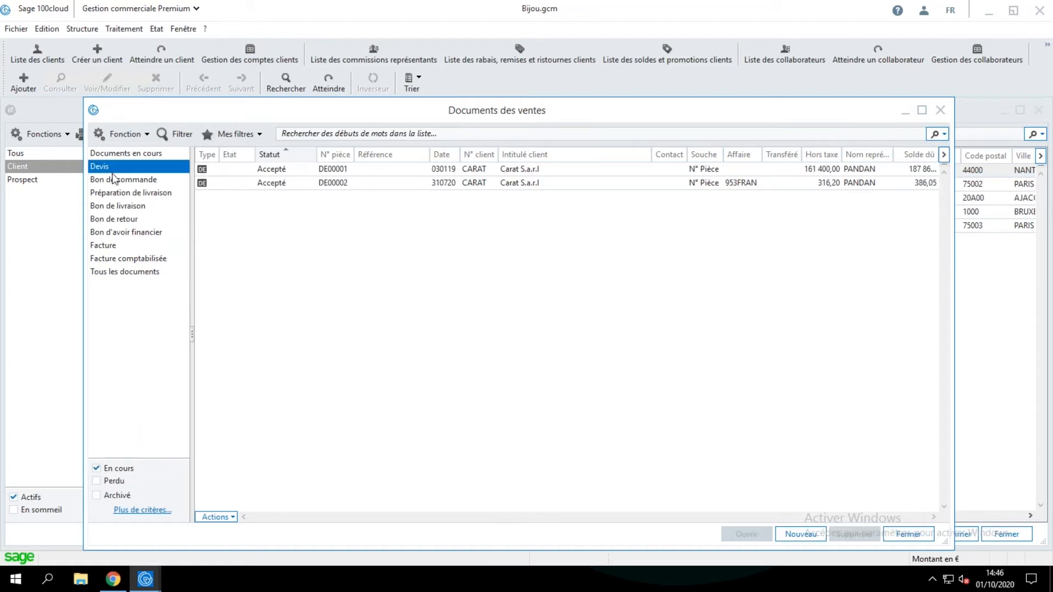
# Browse this user's sales documents by type: Bon de commande, Préparation de livraison, Bon de livraison and Bon de retour.
pyautogui.click(115, 181)
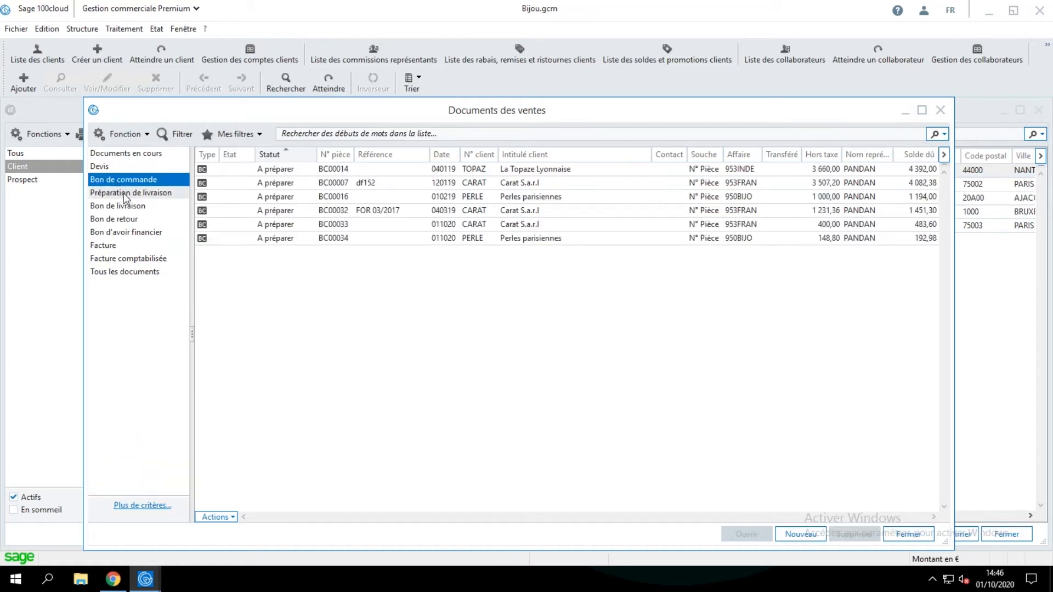
pyautogui.click(125, 194)
pyautogui.click(129, 206)
pyautogui.click(141, 221)
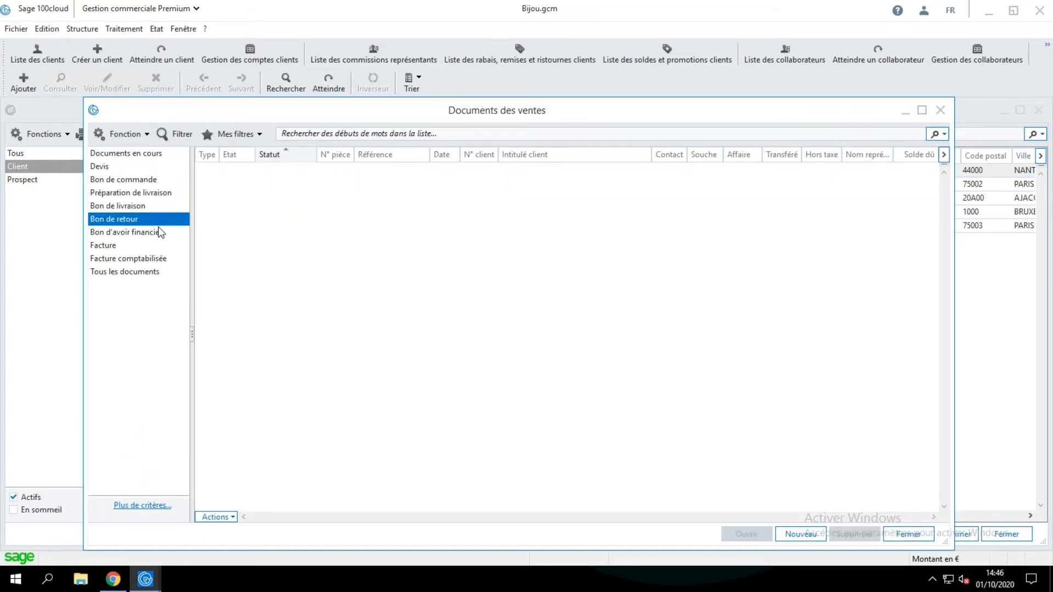
# Switch to the other open Sage 100cloud session, open the Collaborateurs list and widen its window.
pyautogui.click(146, 578)
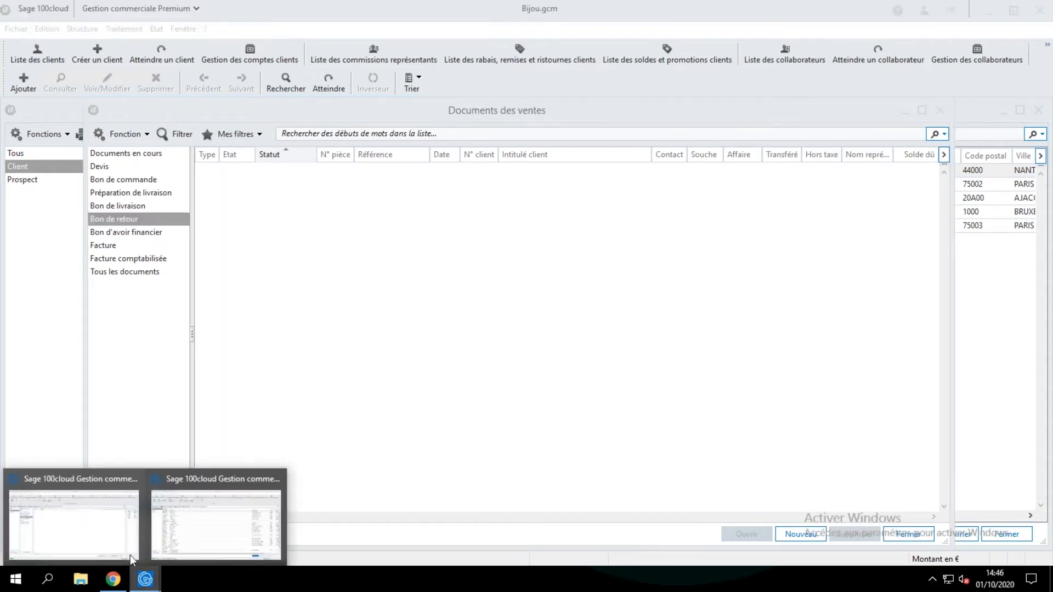
pyautogui.click(82, 486)
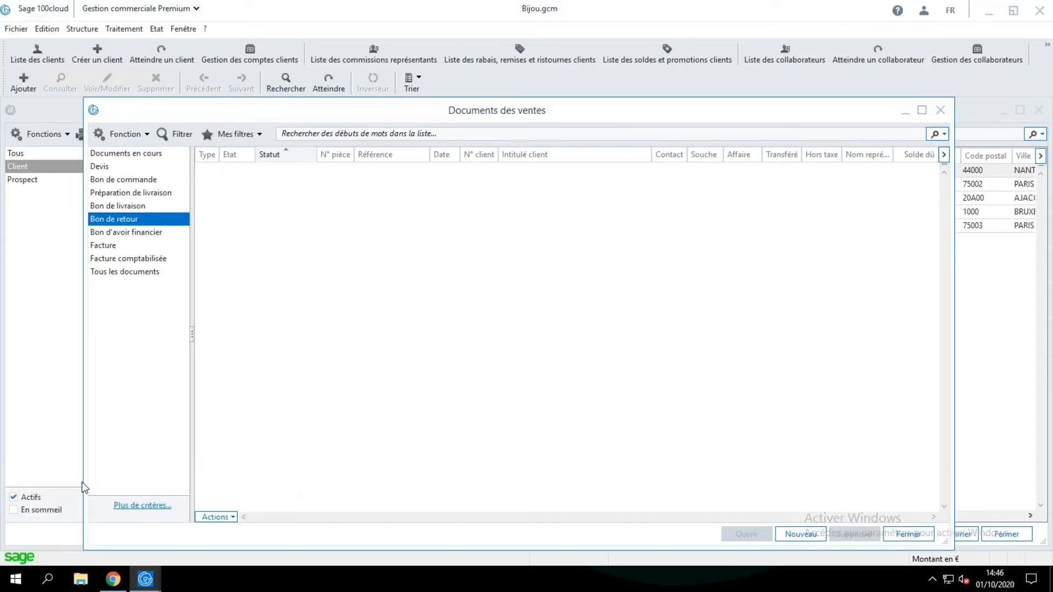
pyautogui.click(146, 578)
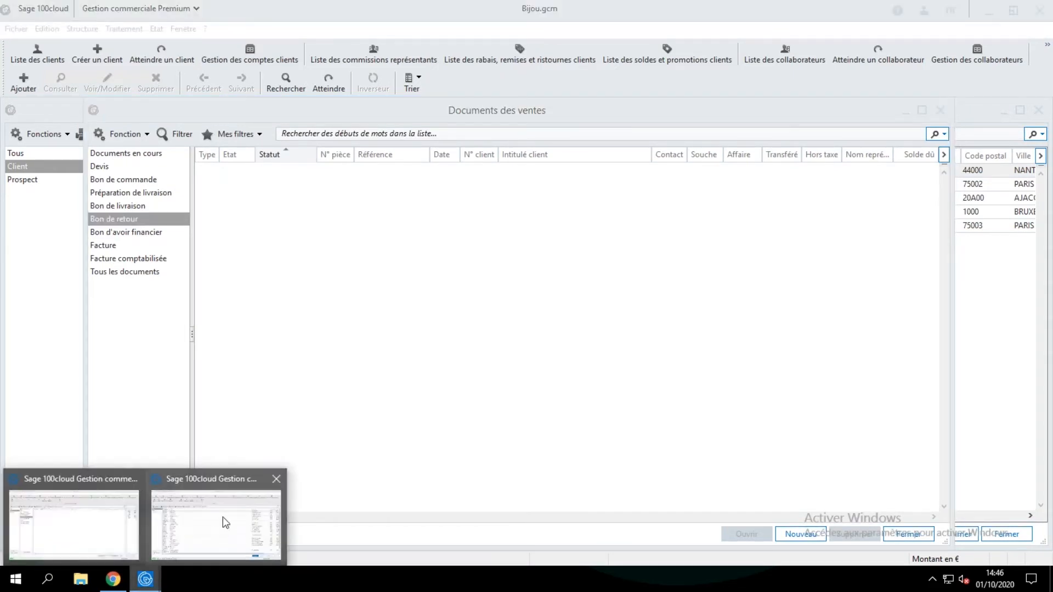
pyautogui.click(224, 487)
pyautogui.click(81, 30)
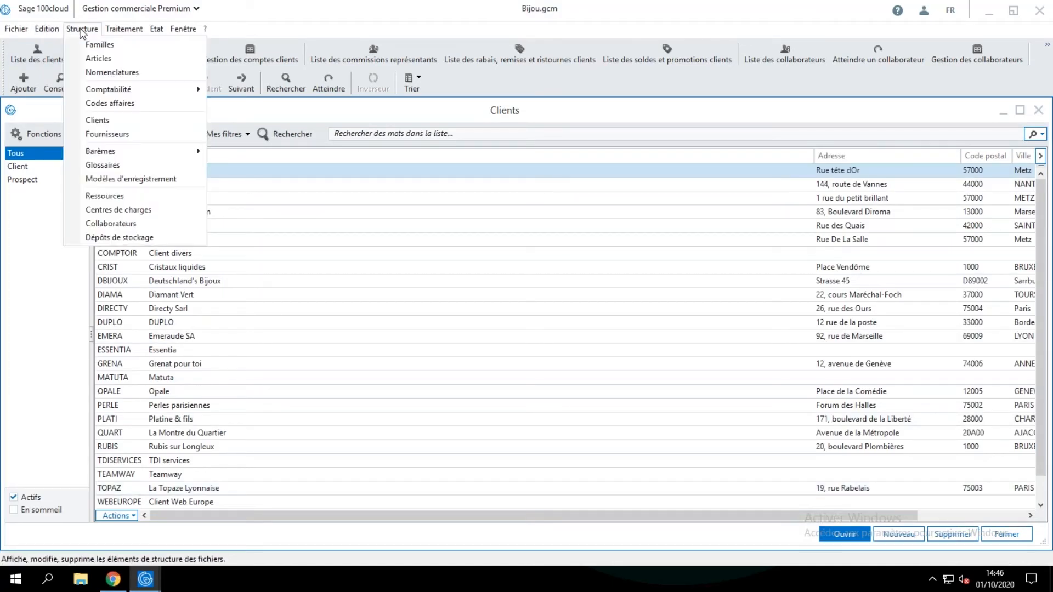
pyautogui.click(122, 224)
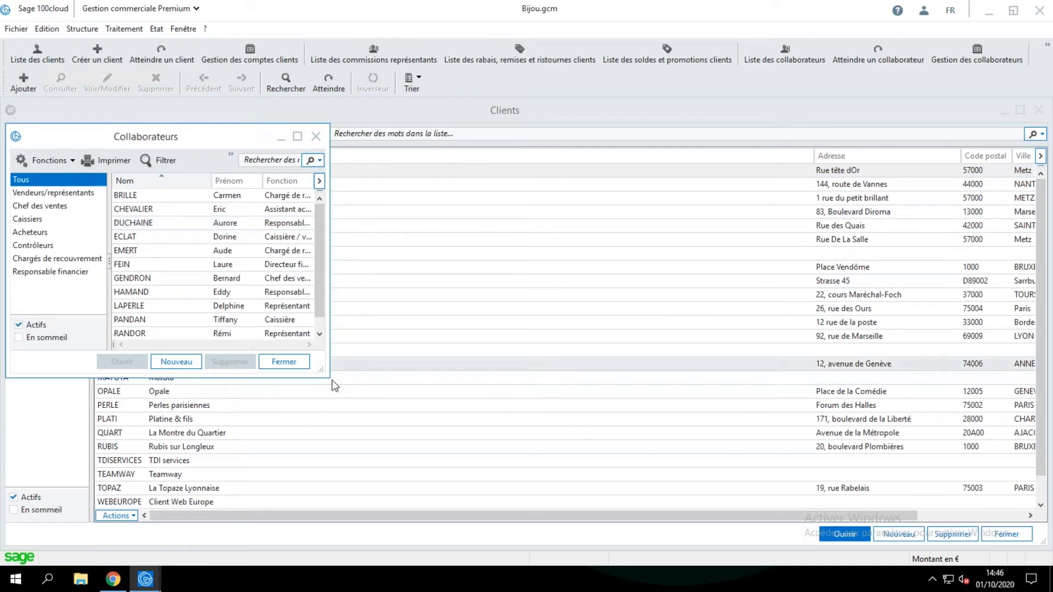
pyautogui.moveTo(326, 373); pyautogui.dragTo(610, 376)
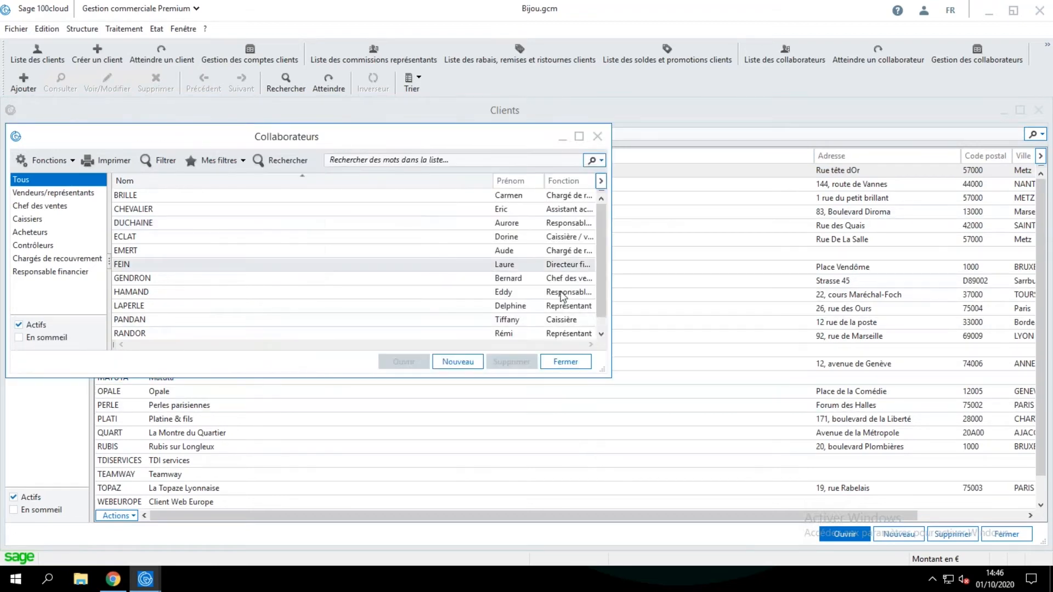
# Open the sales manager's collaborator record, show the sellers assigned to them, and close the record.
pyautogui.doubleClick(573, 281)
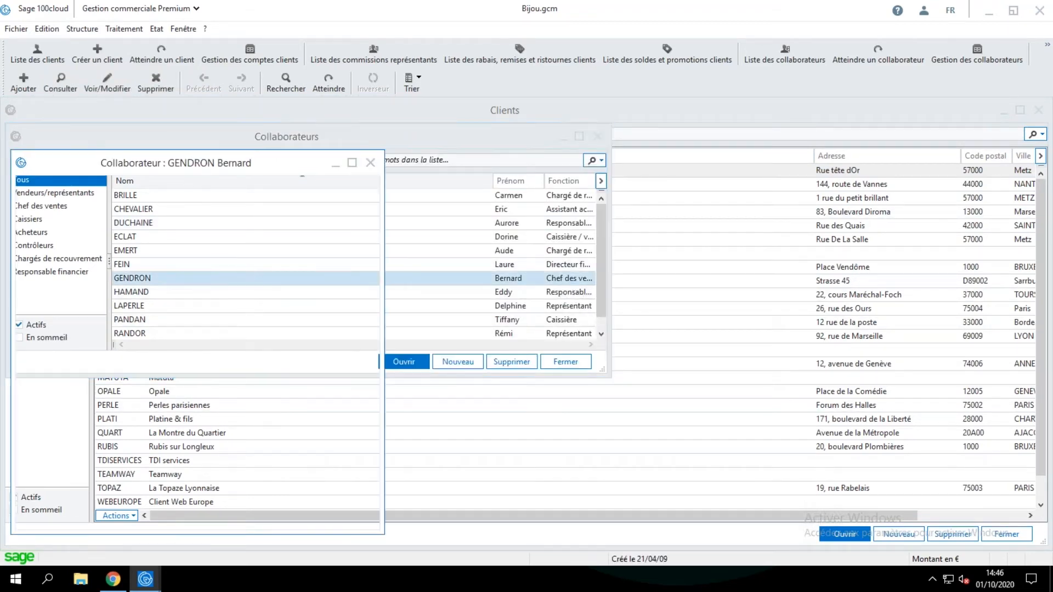
pyautogui.click(160, 213)
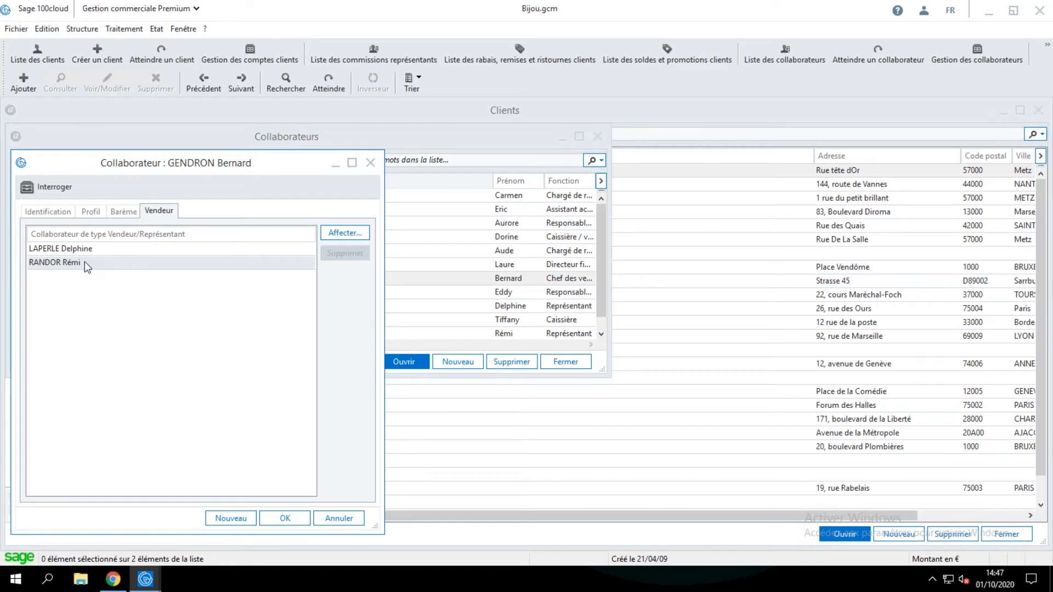
pyautogui.click(370, 163)
pyautogui.click(156, 28)
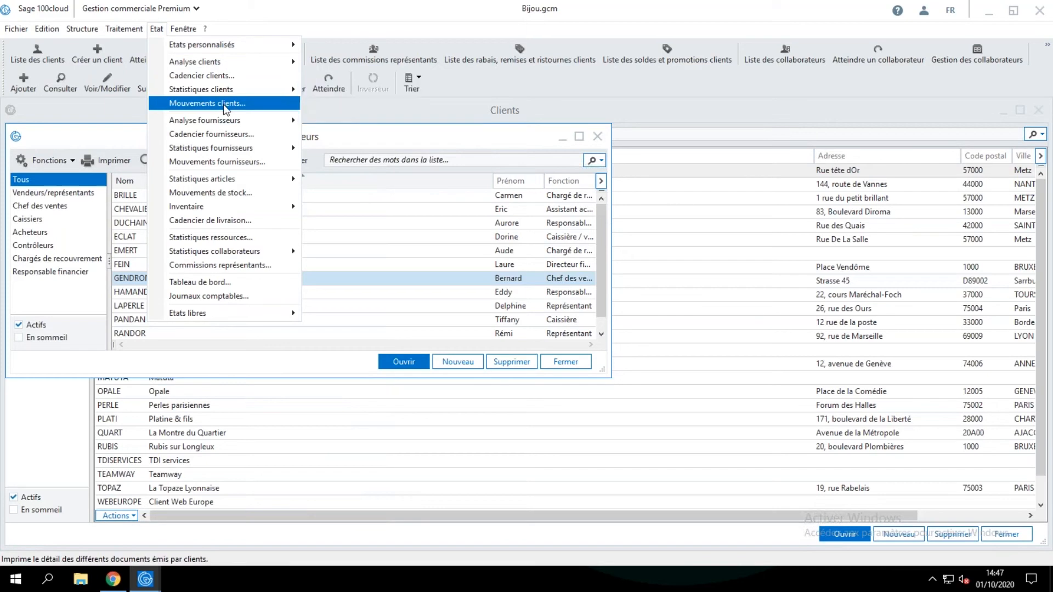
pyautogui.click(389, 136)
pyautogui.moveTo(387, 136); pyautogui.dragTo(458, 143)
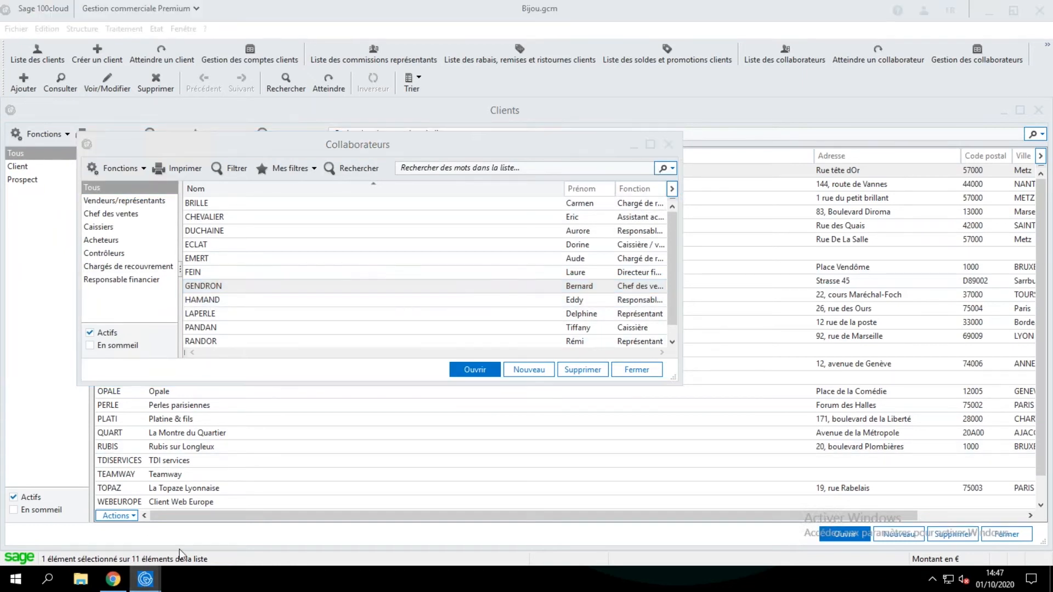
# Return to the representative's Sage 100cloud session, close the sales documents list and display which user is signed in.
pyautogui.moveTo(144, 584)
pyautogui.click(88, 523)
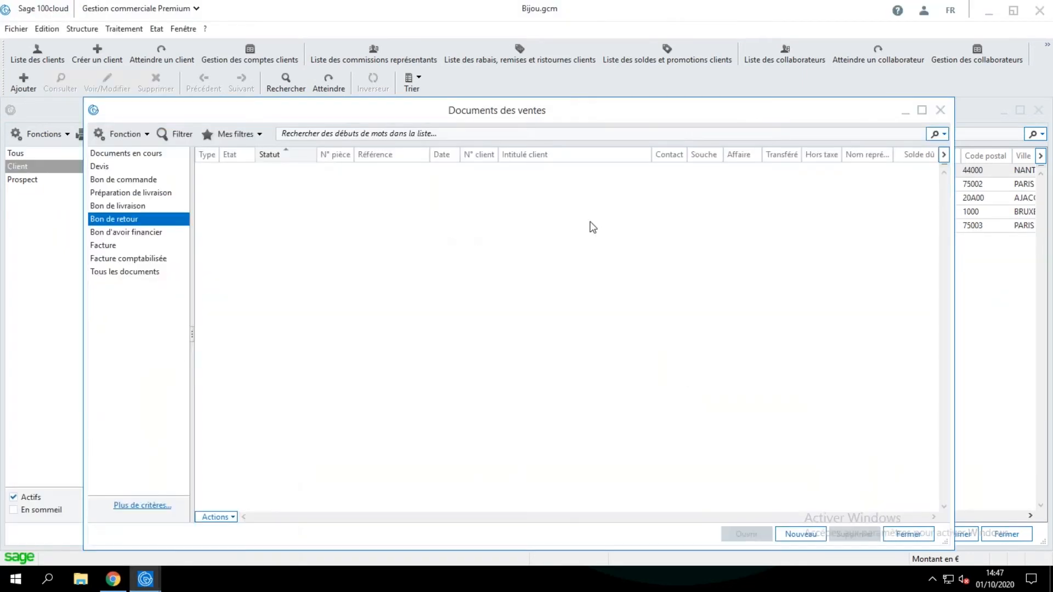
pyautogui.click(941, 111)
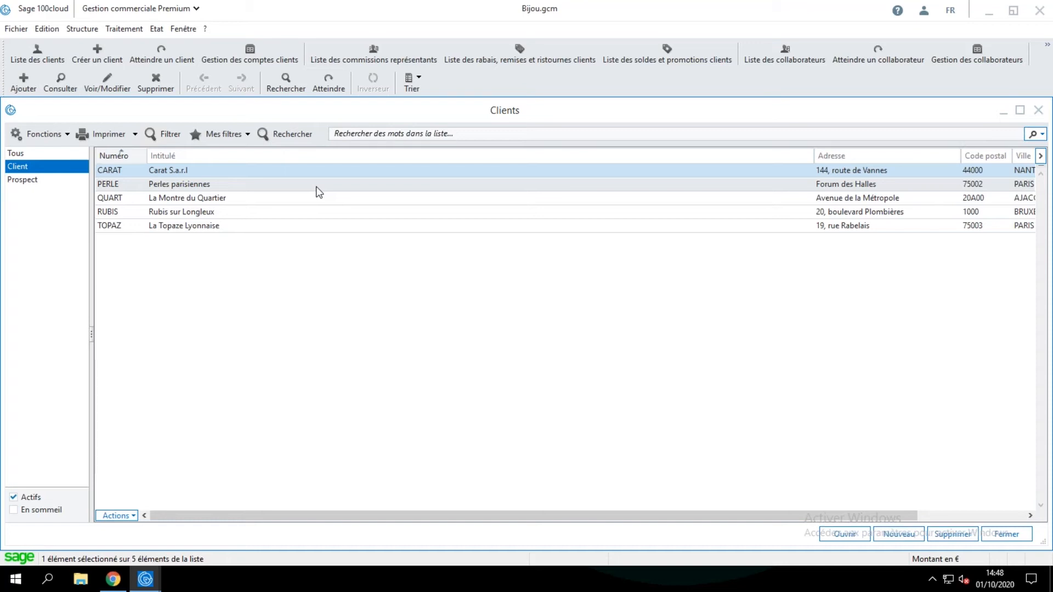
pyautogui.click(925, 12)
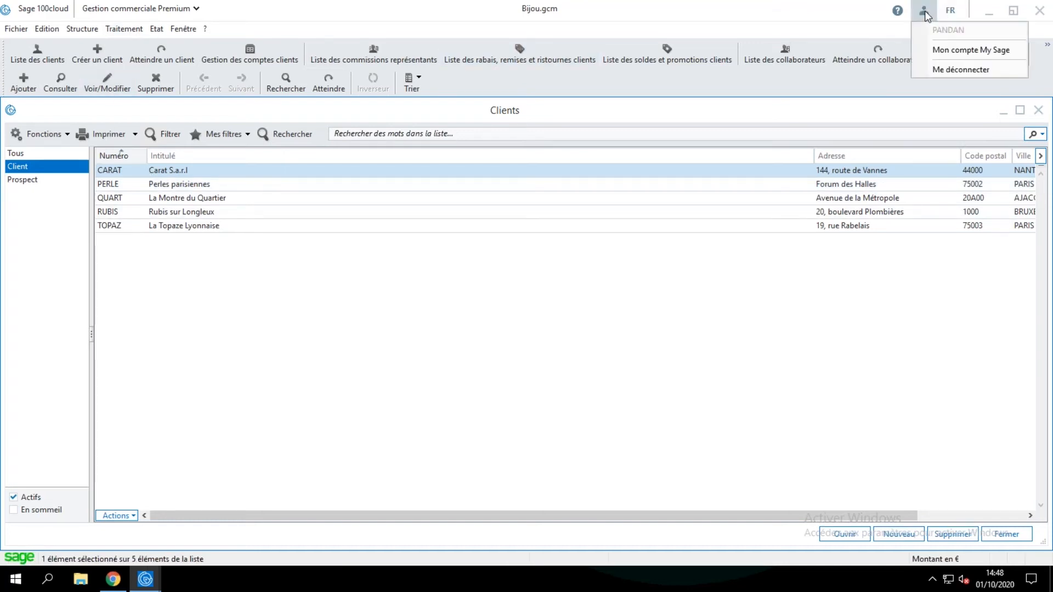
pyautogui.click(372, 313)
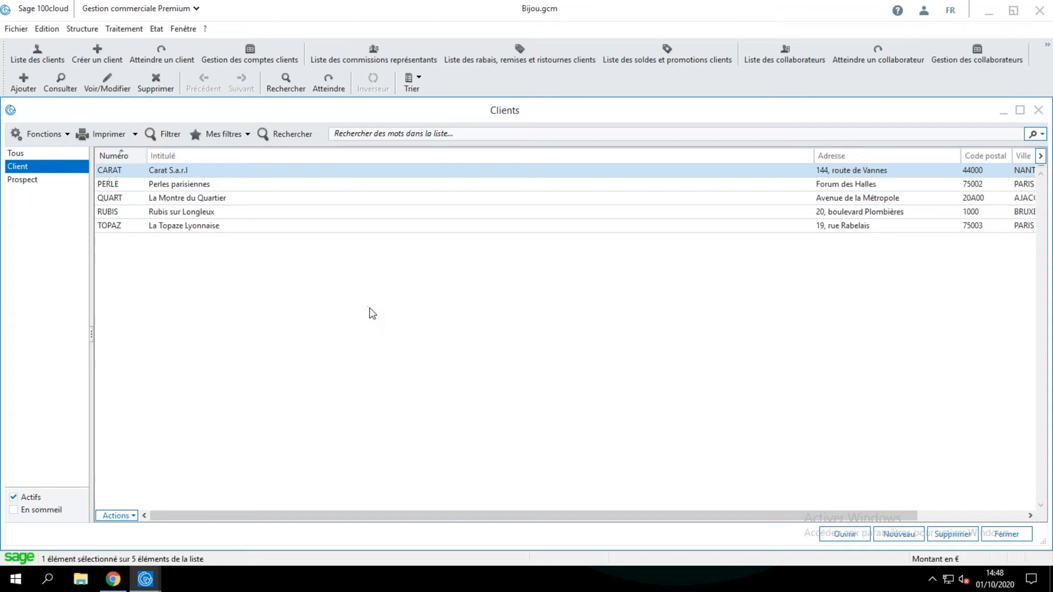
# Create a new Bon de commande from the sales documents list for client CARAT (Carat S.a.r.l) and validate its header.
pyautogui.click(133, 30)
pyautogui.click(128, 46)
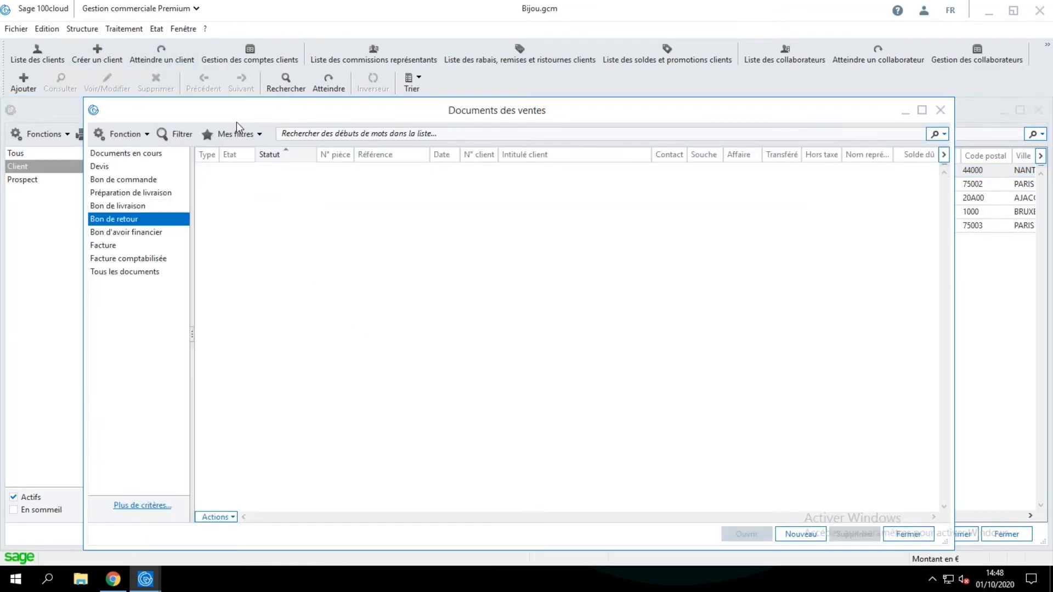
pyautogui.click(151, 180)
pyautogui.click(793, 534)
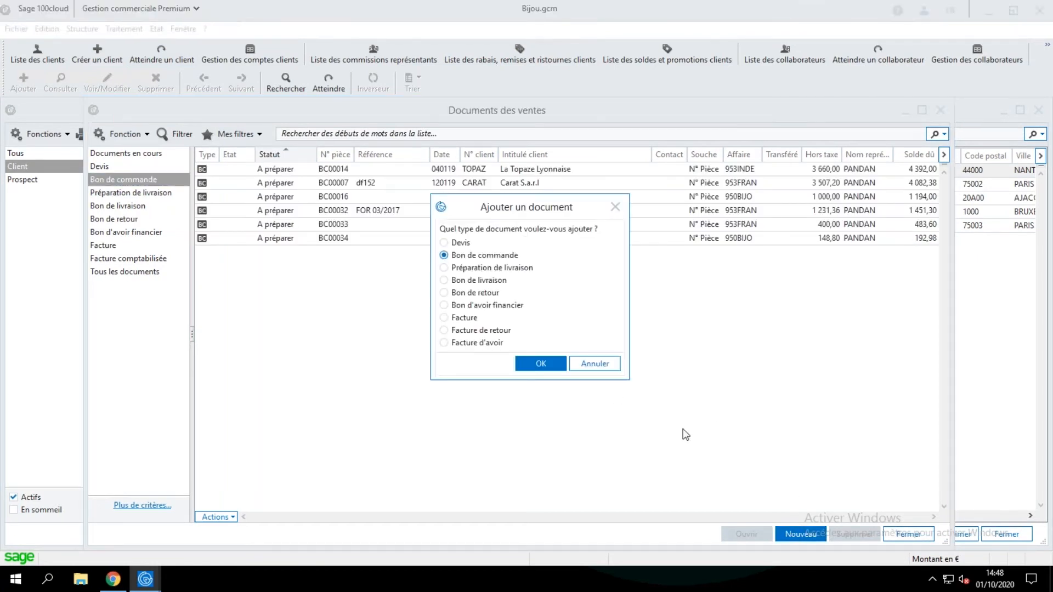
pyautogui.click(546, 366)
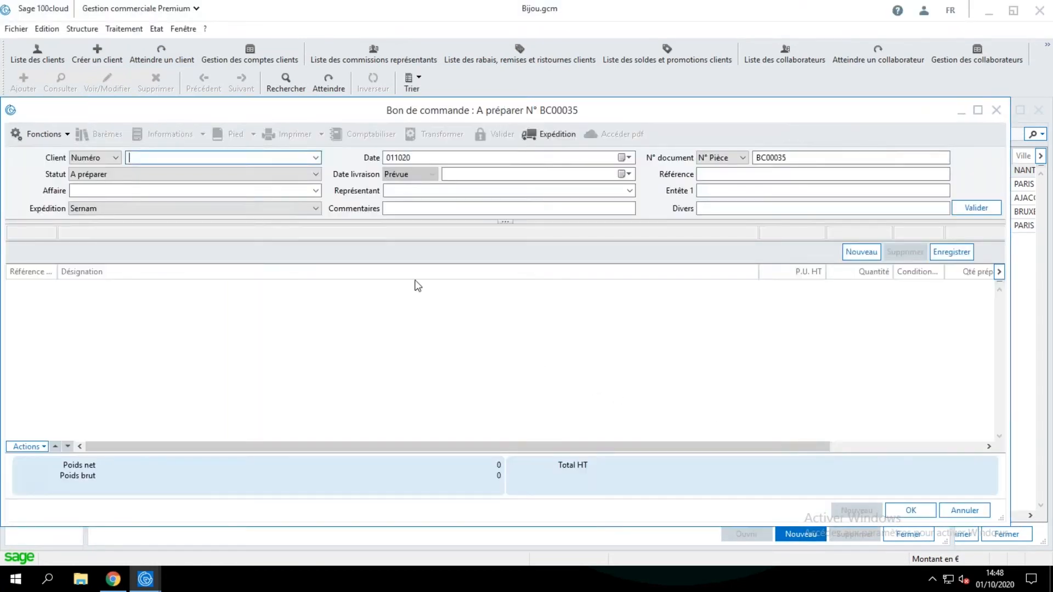
pyautogui.click(315, 157)
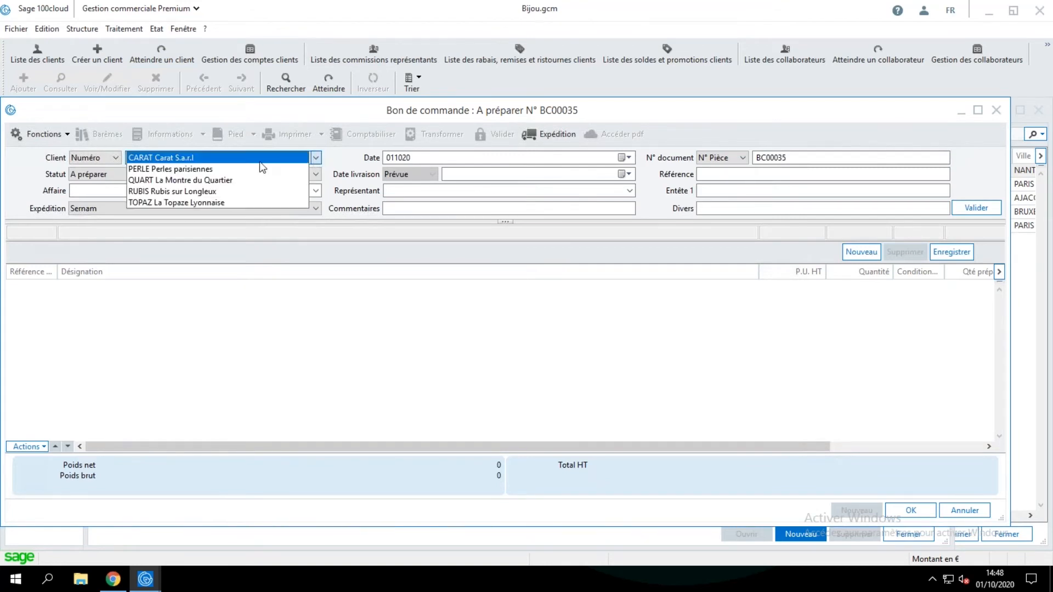
pyautogui.click(252, 159)
pyautogui.press('Return')
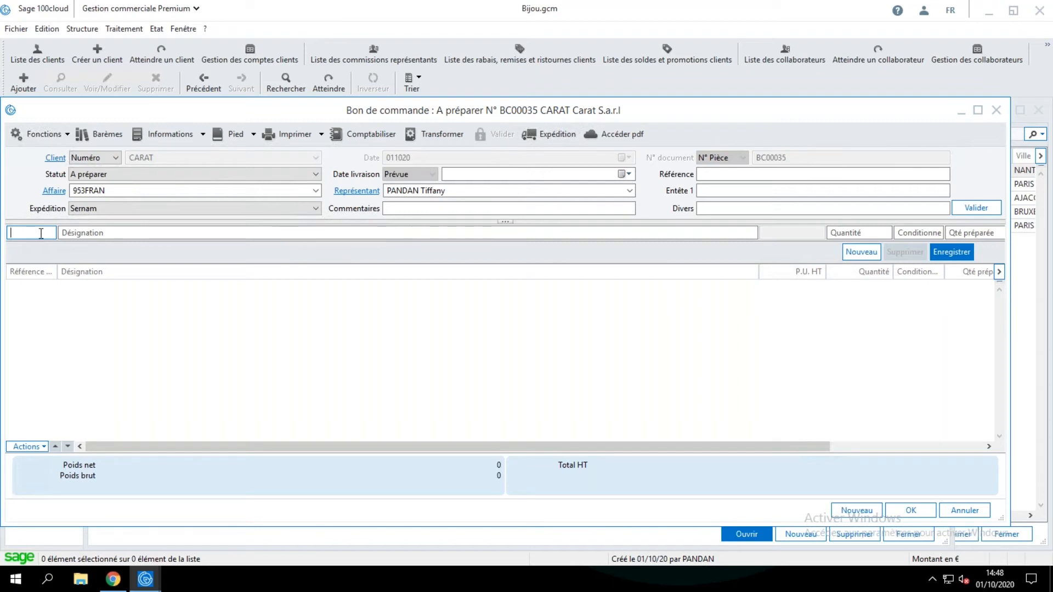
# Add one BAAR01 Bague Argent to the order, applying the 15% Article discount.
pyautogui.press('Tab')
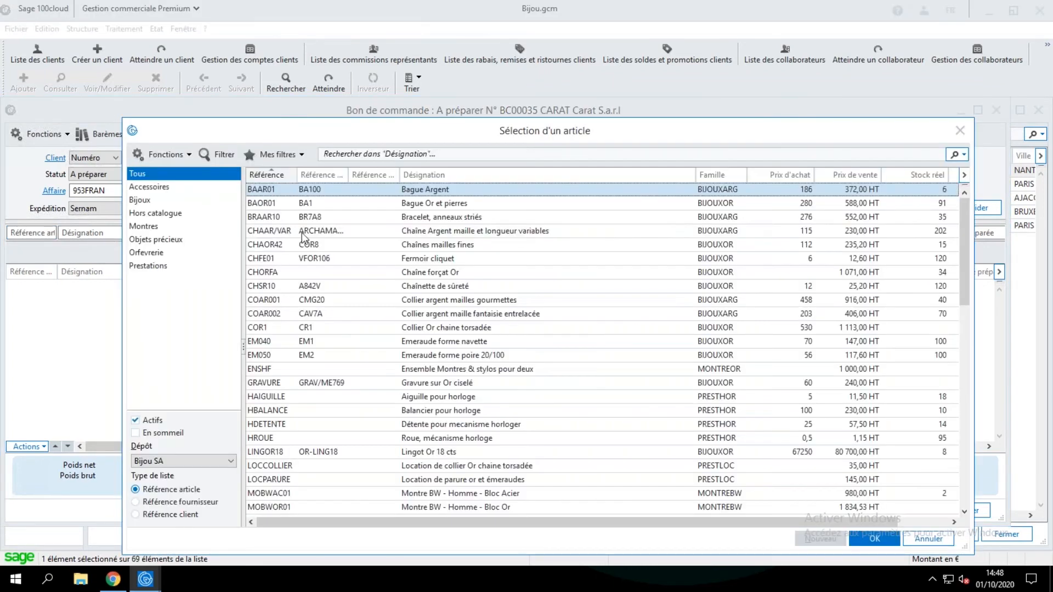
pyautogui.doubleClick(298, 190)
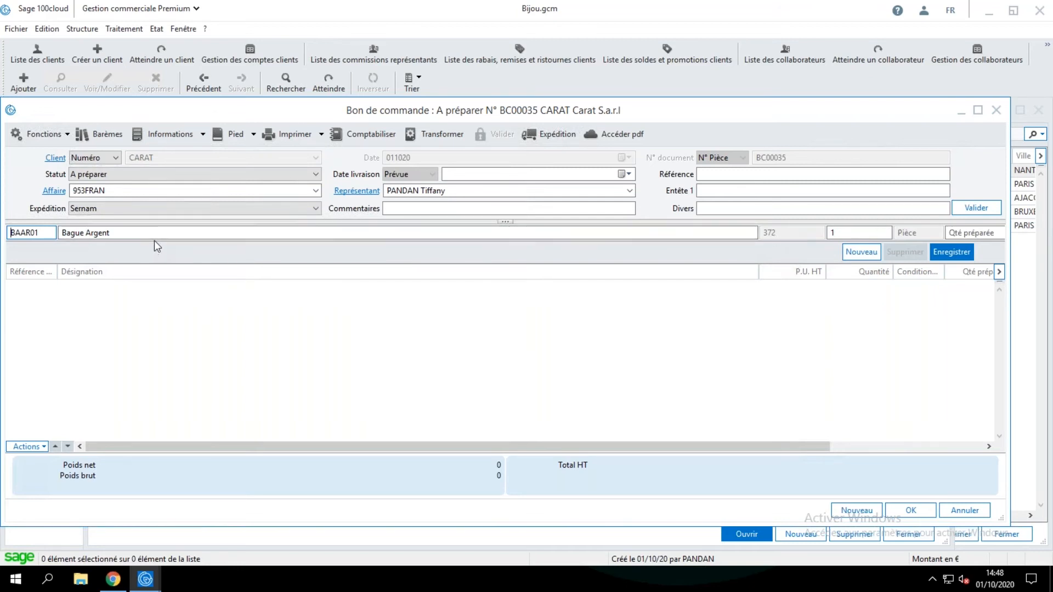
pyautogui.press('Return')
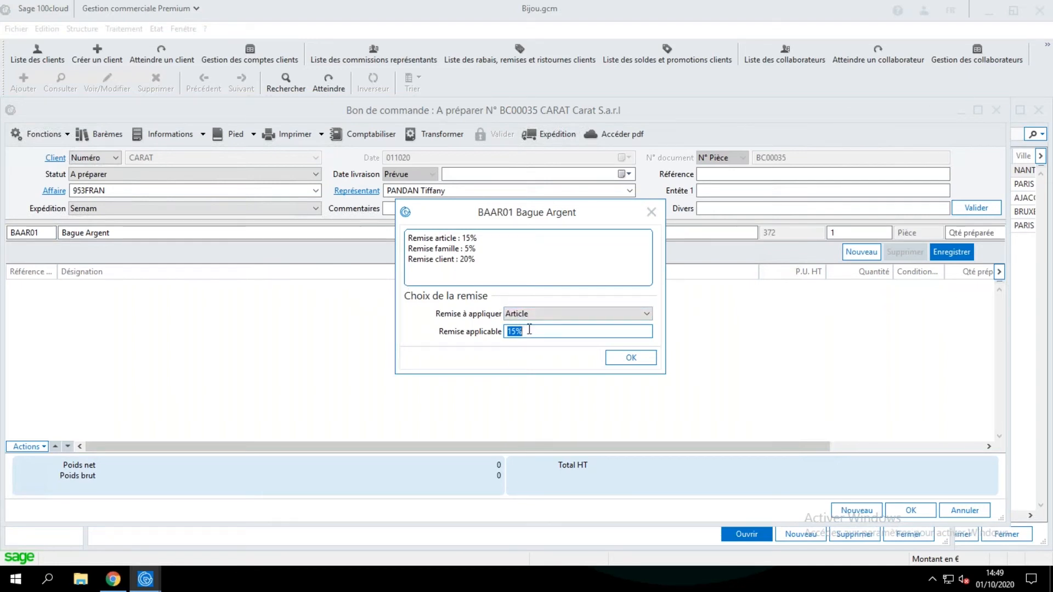
pyautogui.click(619, 356)
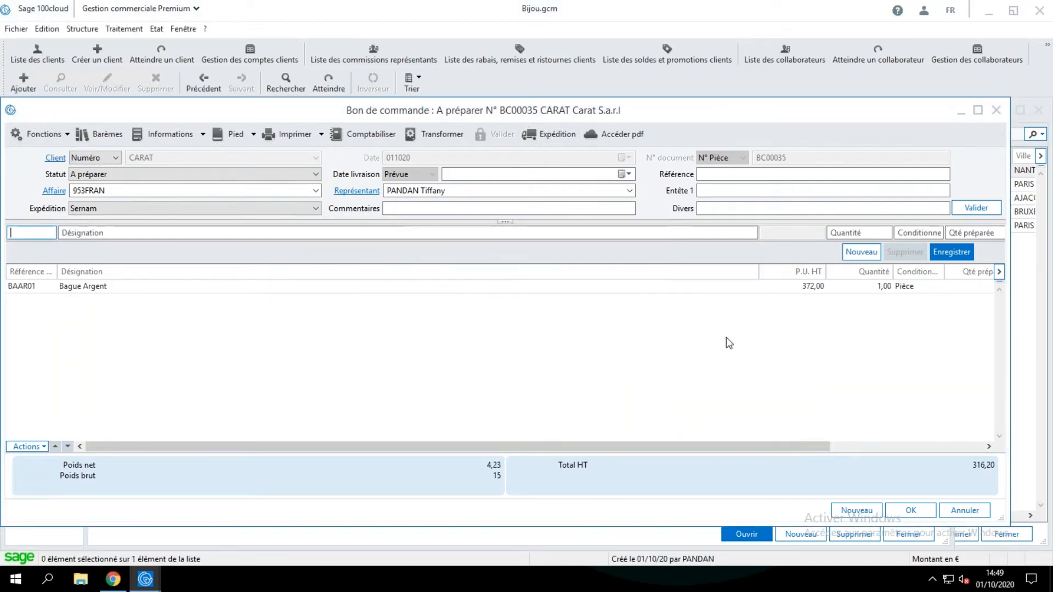
# Review the discount and unit price on the Bague Argent line, select the line, and close the order.
pyautogui.moveTo(713, 446); pyautogui.dragTo(795, 446)
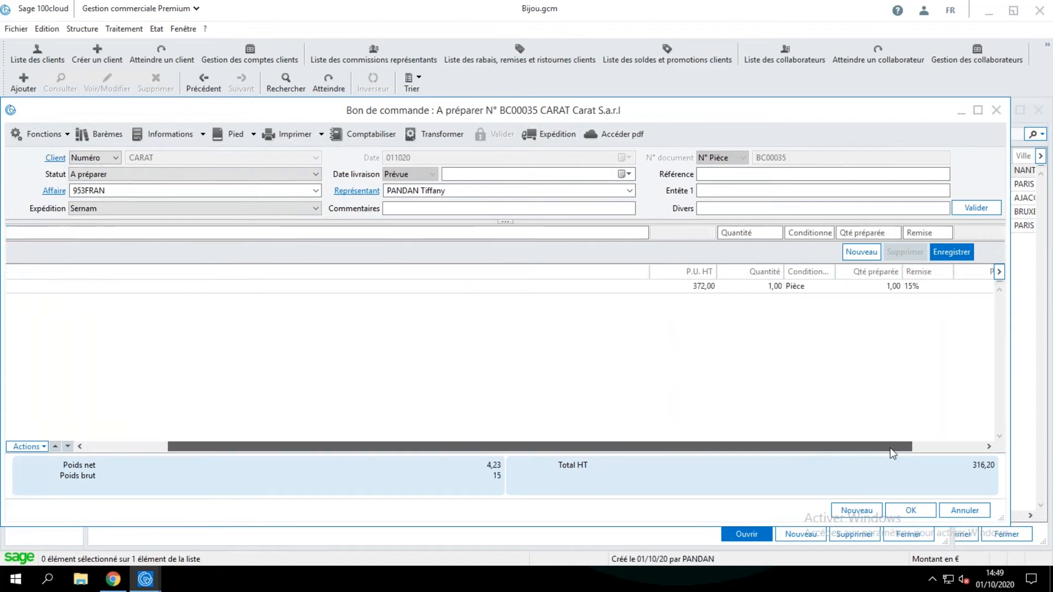
pyautogui.click(913, 288)
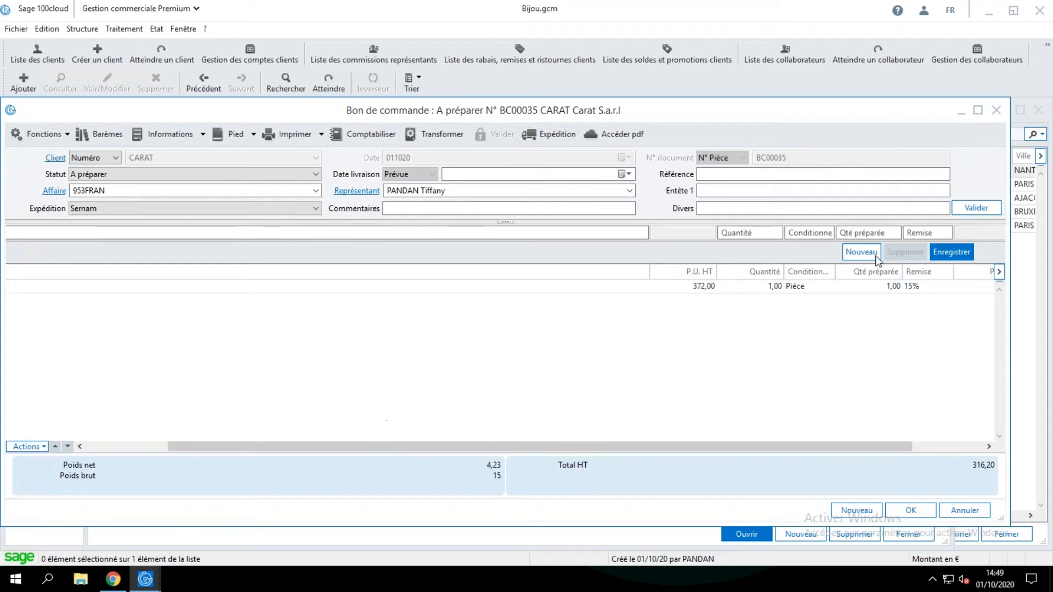
pyautogui.click(693, 285)
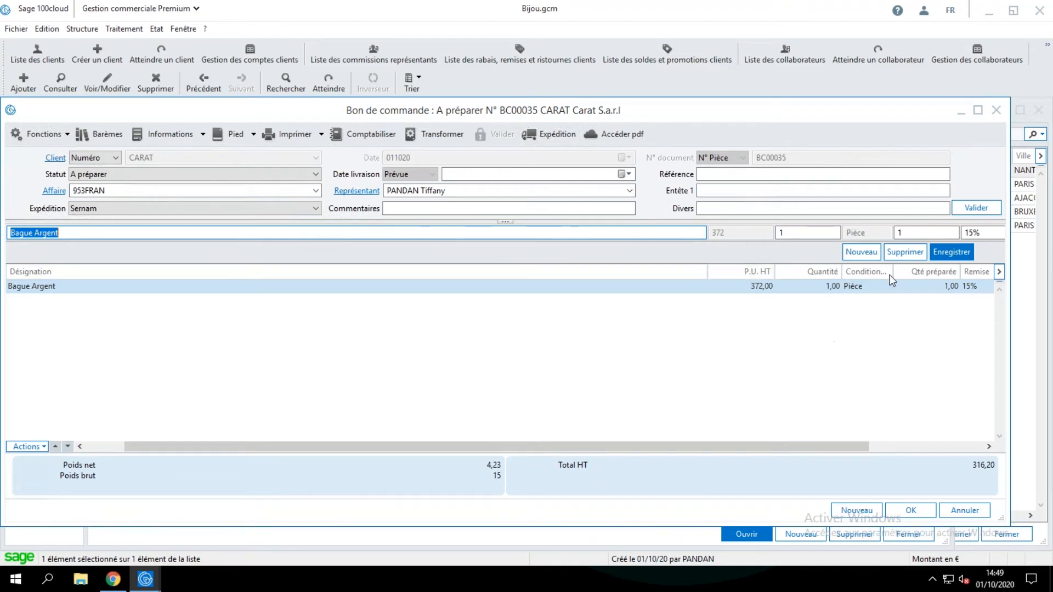
pyautogui.click(996, 111)
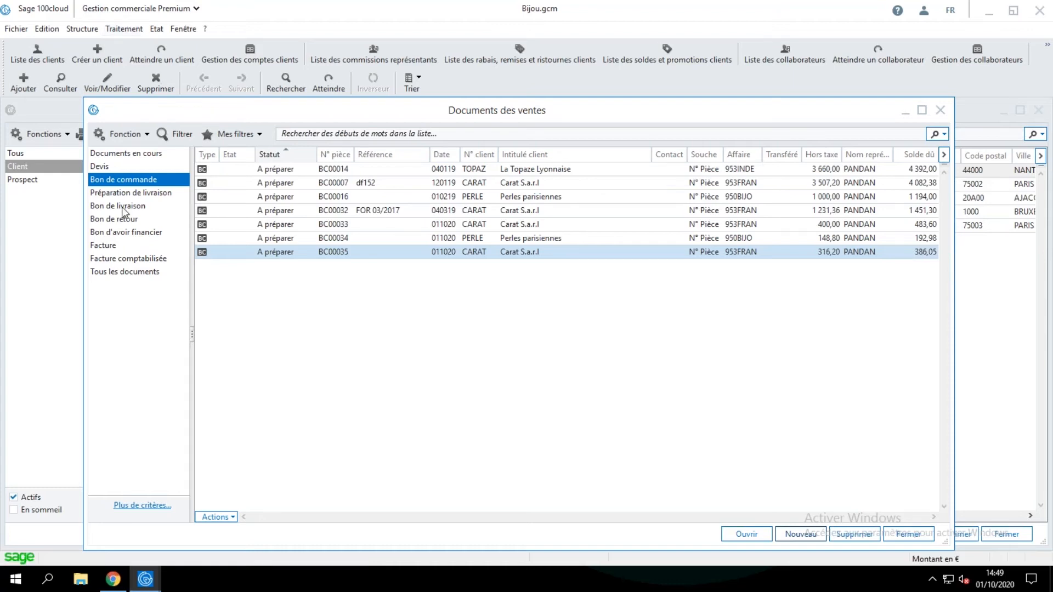
# Open and close the new Carat S.a.r.l order and the Carat order with the 400,00 pre-tax amount.
pyautogui.doubleClick(337, 253)
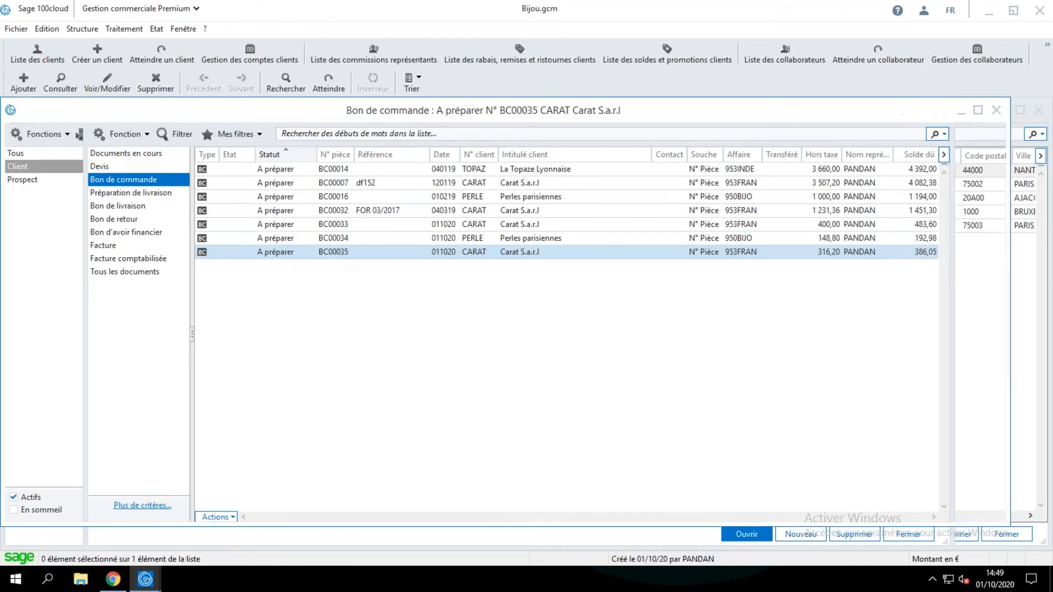
pyautogui.click(995, 111)
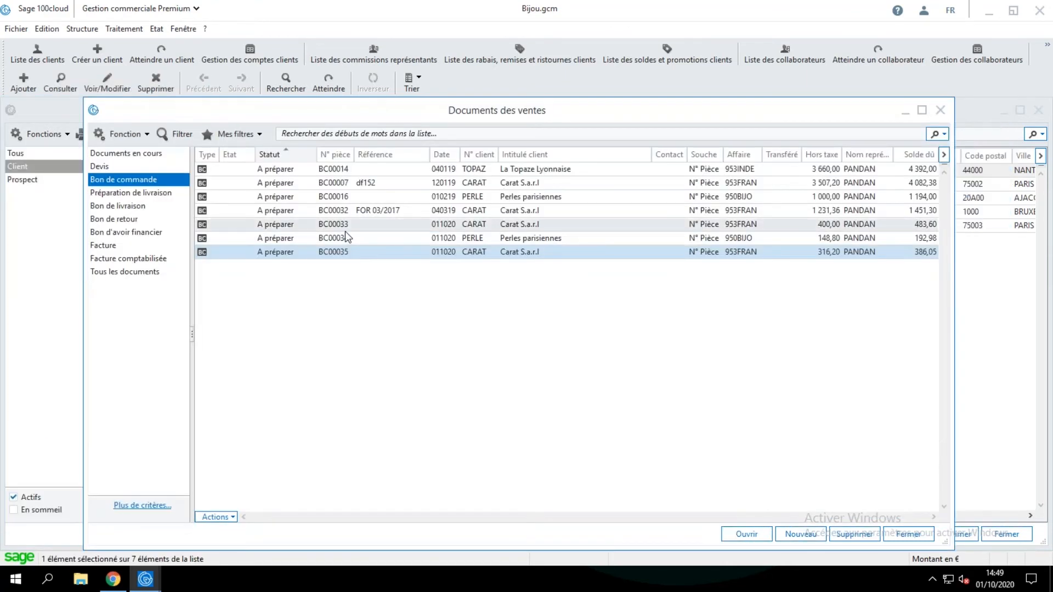
pyautogui.click(345, 225)
pyautogui.doubleClick(345, 225)
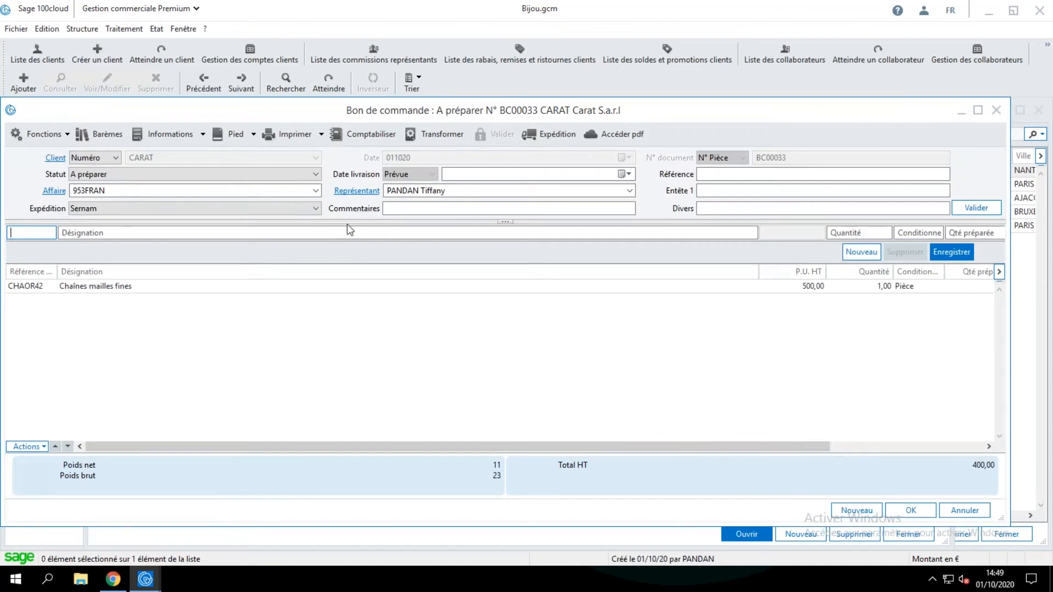
pyautogui.click(994, 110)
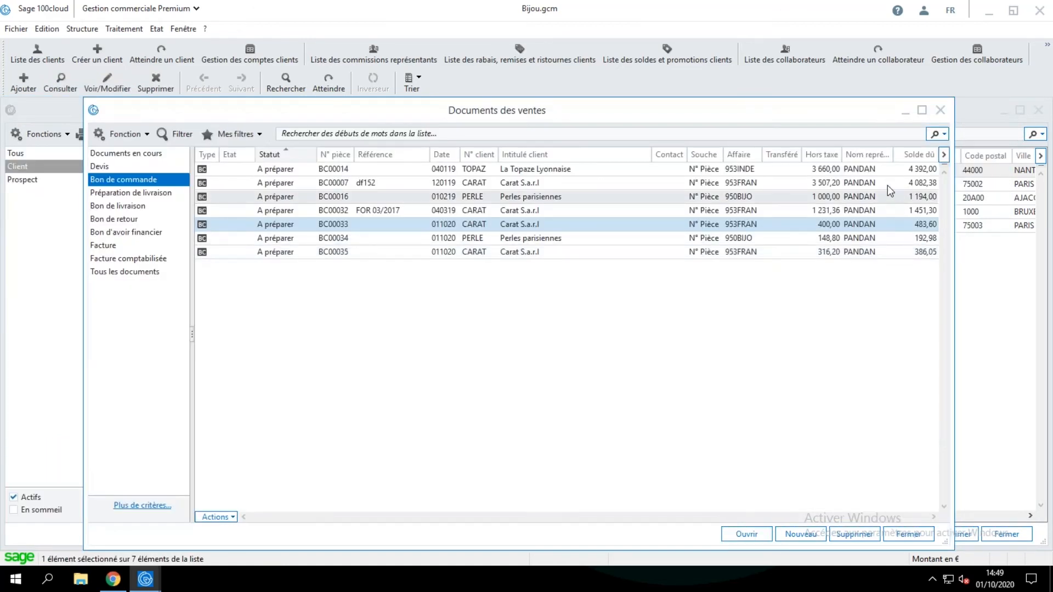
# Open the La Topaze Lyonnaise purchase order to view its header and line, and close it.
pyautogui.click(888, 173)
pyautogui.doubleClick(888, 174)
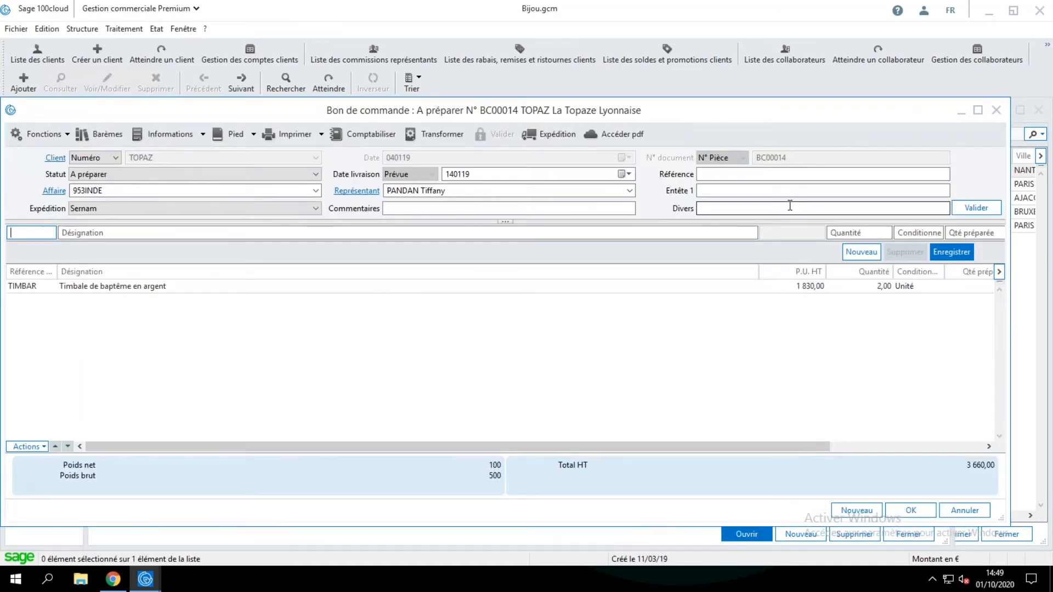
pyautogui.moveTo(470, 113); pyautogui.dragTo(507, 114)
pyautogui.click(1024, 110)
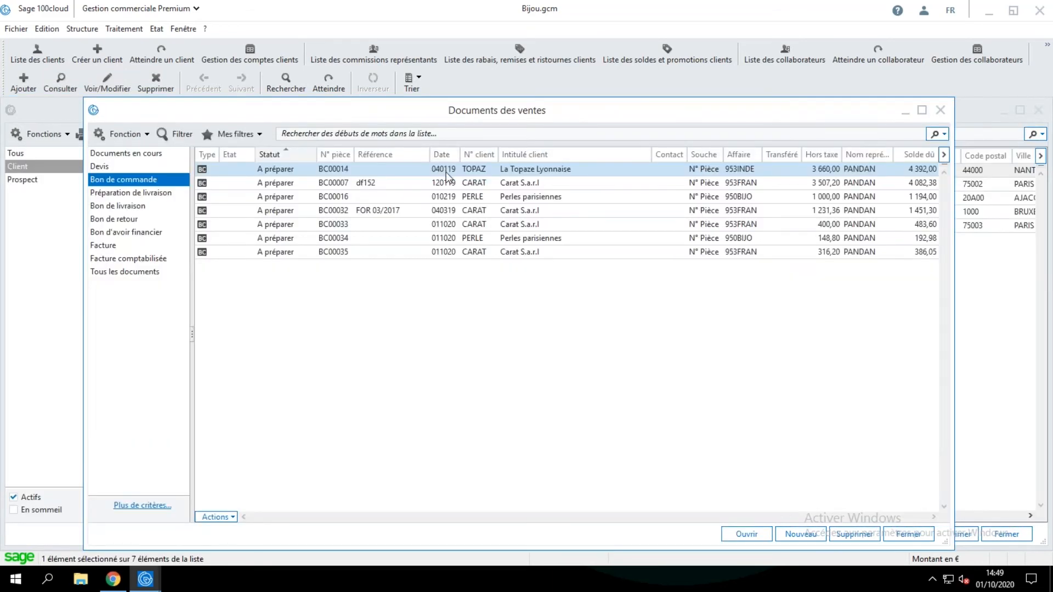
# Start duplicating the La Topaze Lyonnaise sales order as an Achat document of type Bon de commande.
pyautogui.click(47, 28)
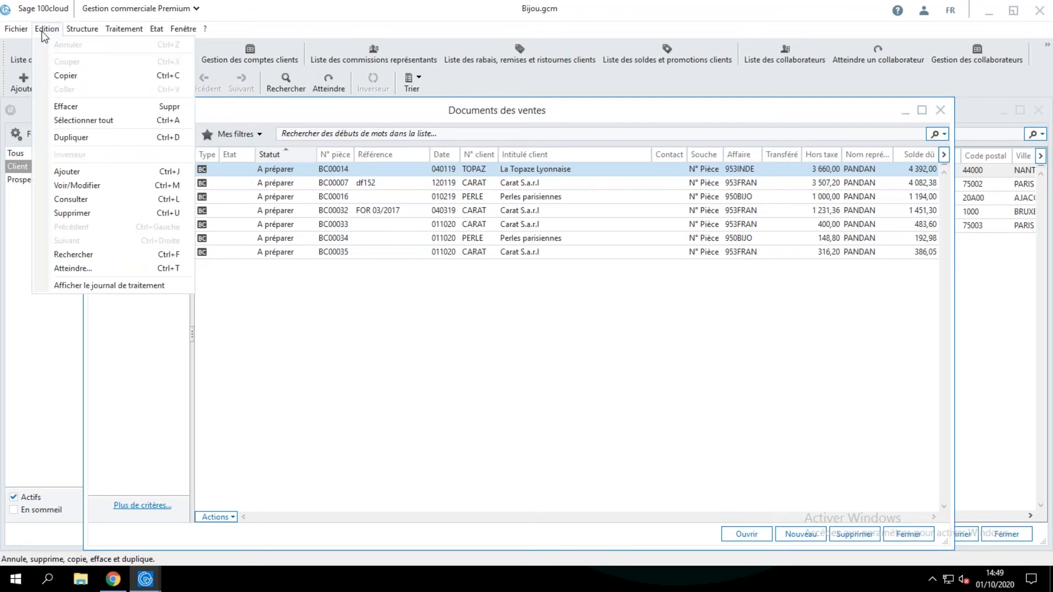
pyautogui.click(81, 137)
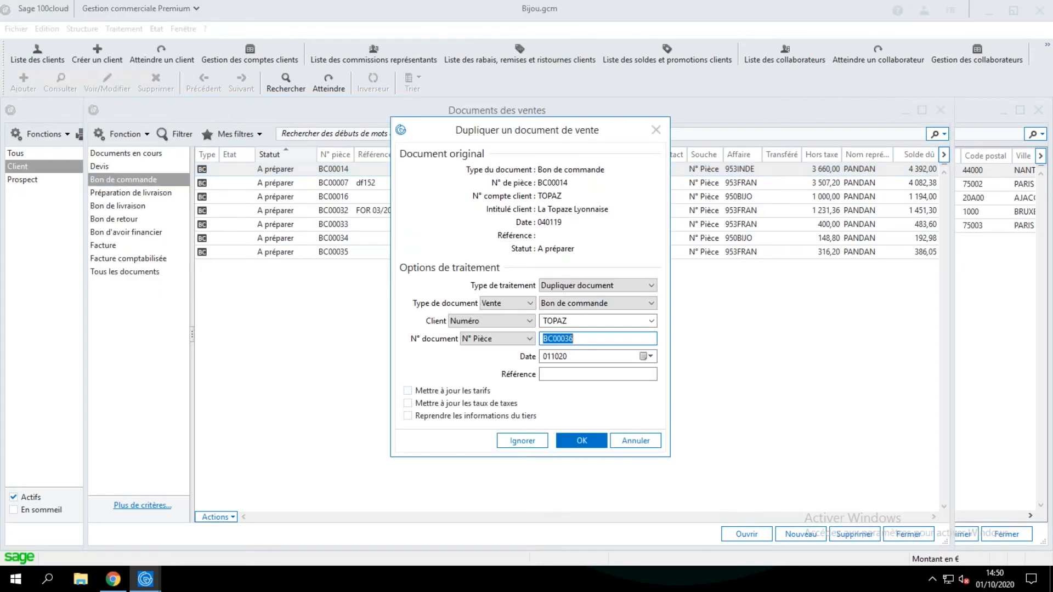
pyautogui.click(513, 304)
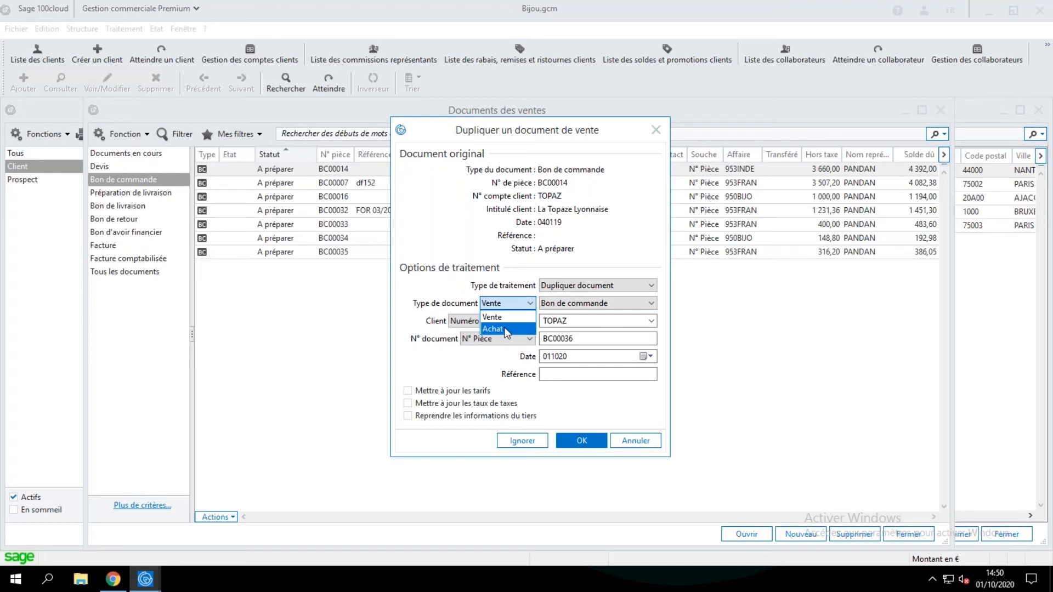
pyautogui.click(506, 330)
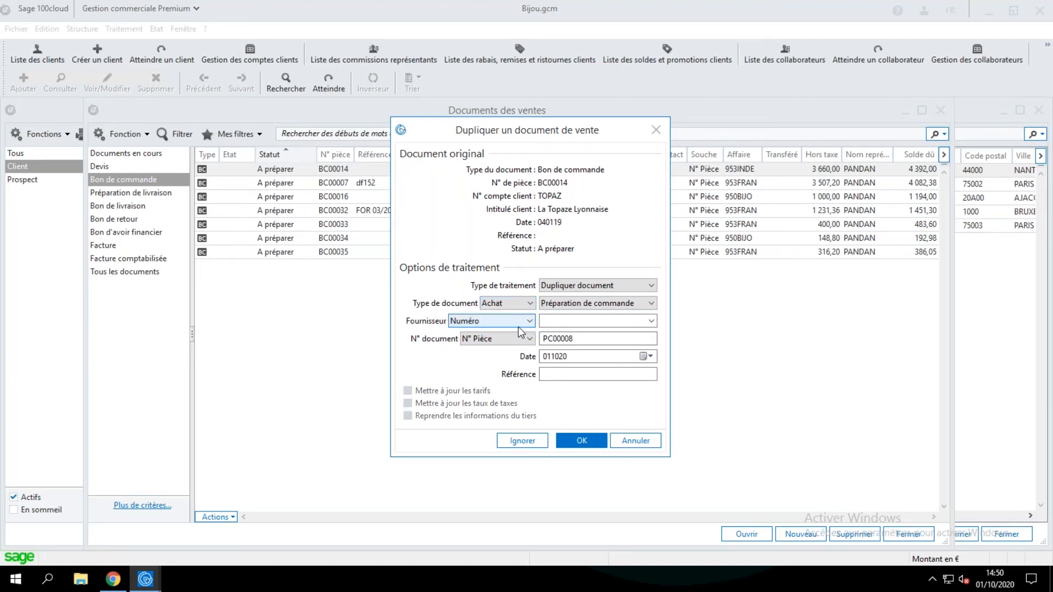
pyautogui.click(613, 307)
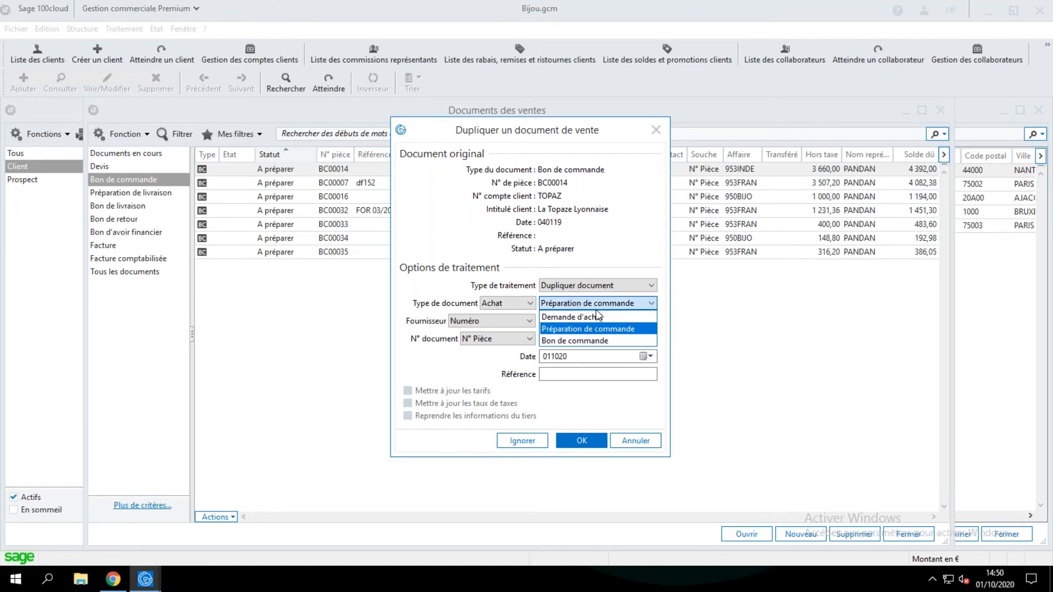
pyautogui.click(588, 341)
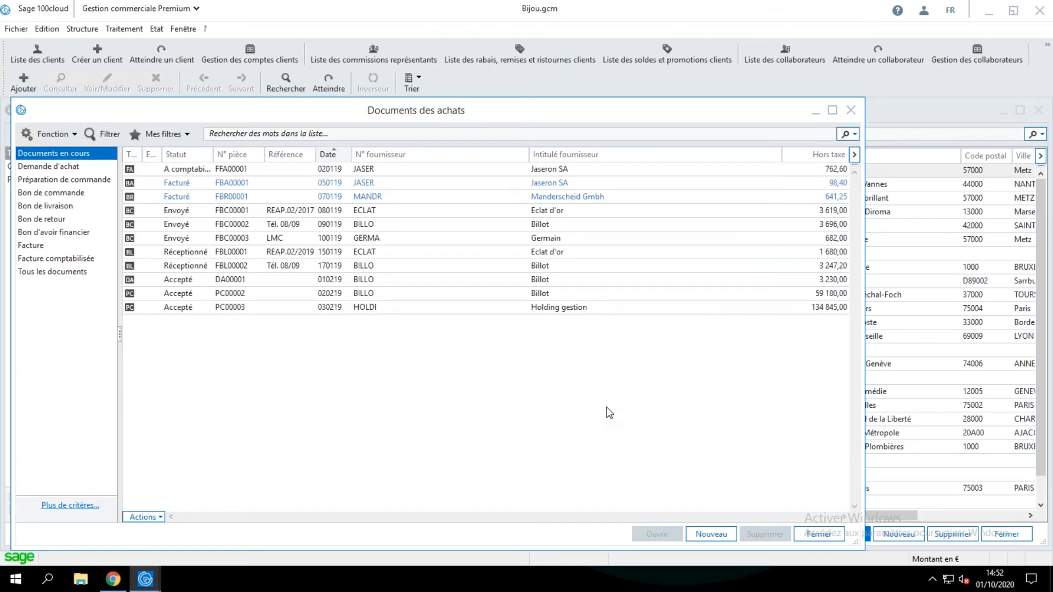
# Close the purchase documents list and open the calendar settings of the supplier Billot.
pyautogui.click(850, 112)
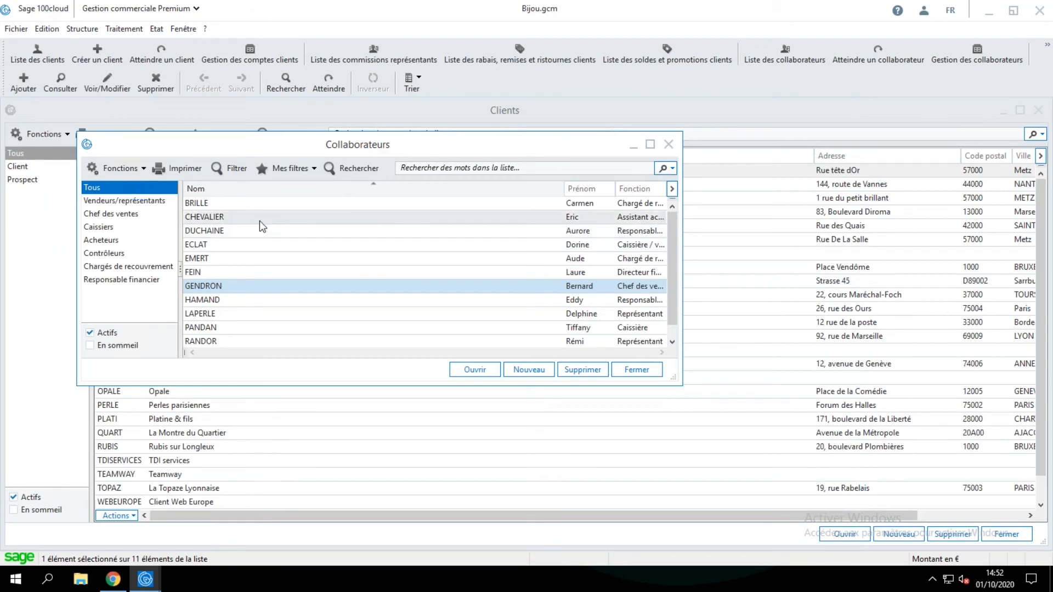
pyautogui.click(137, 32)
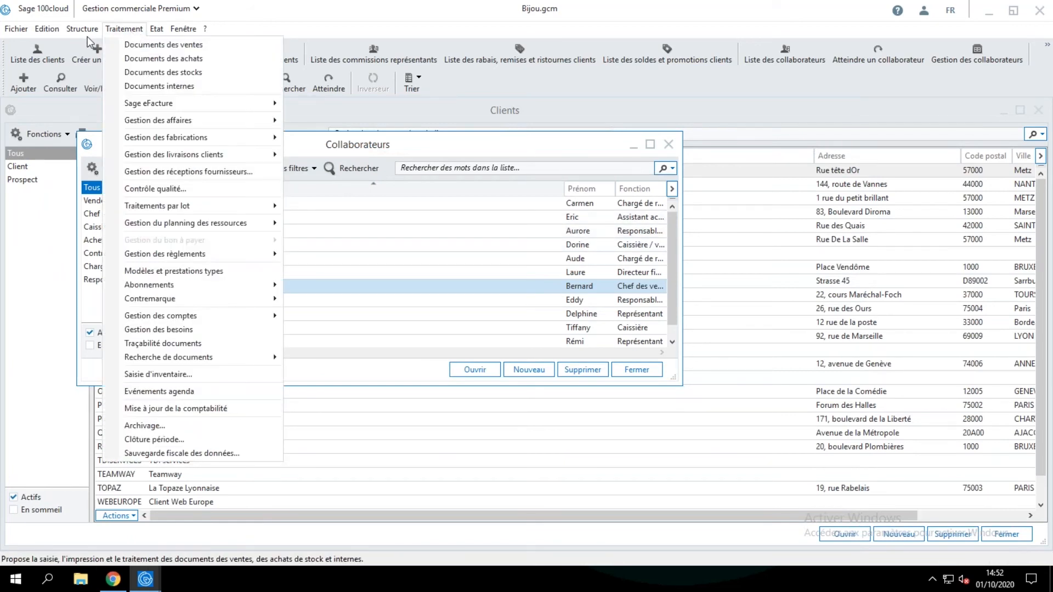
pyautogui.moveTo(83, 33)
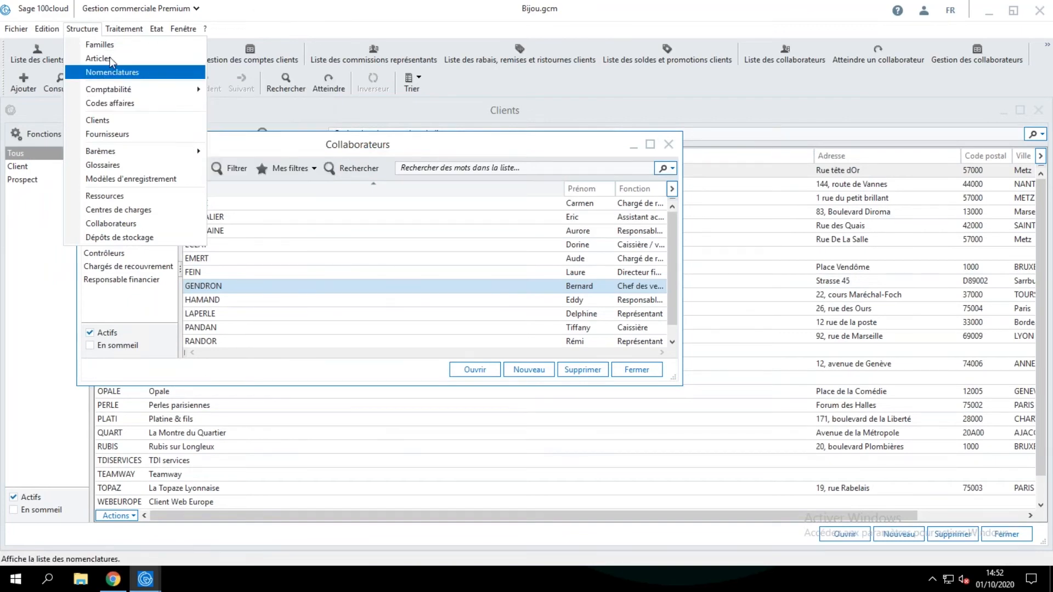
pyautogui.click(107, 137)
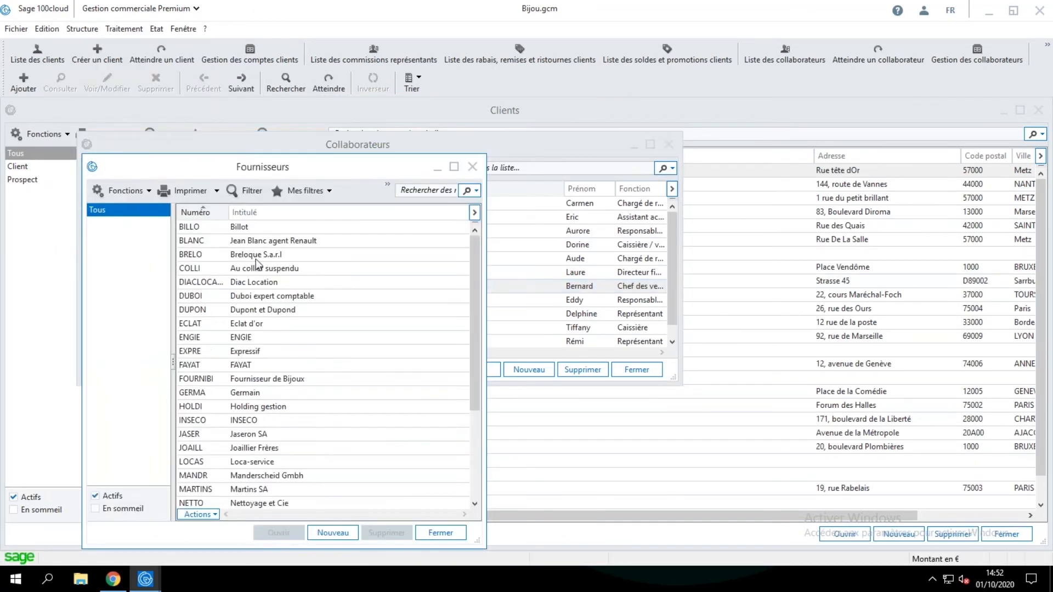
pyautogui.doubleClick(252, 227)
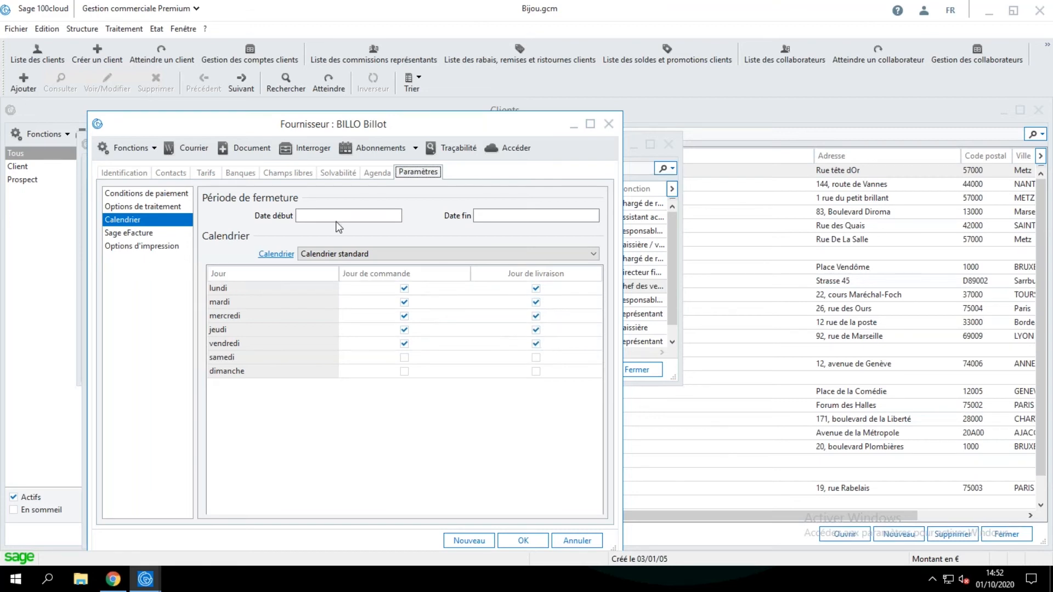
# Set the supplier's closure period from 0108 to 3108.
pyautogui.click(296, 215)
pyautogui.click(477, 215)
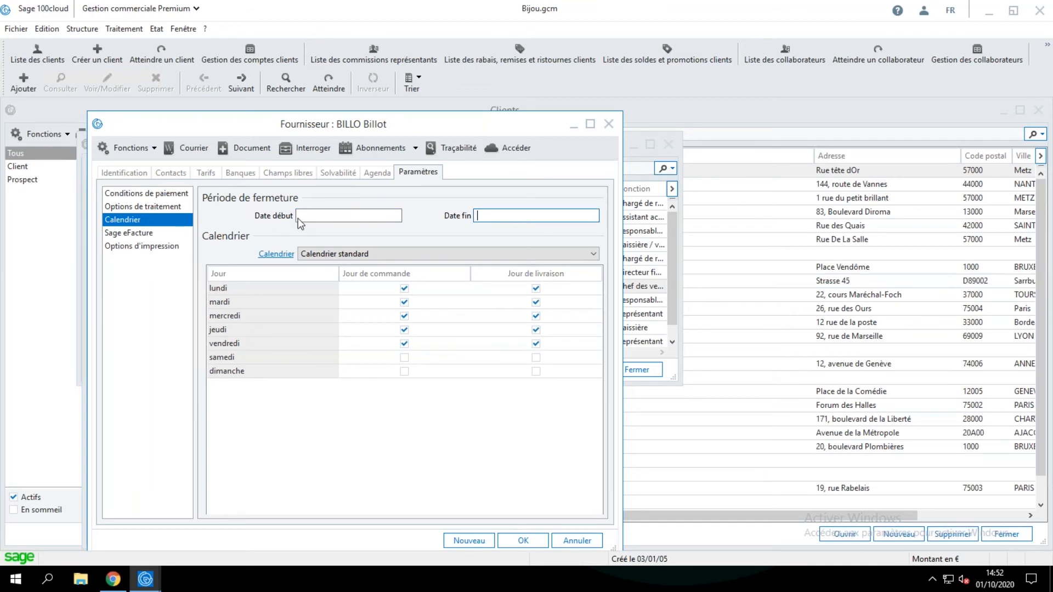
pyautogui.click(316, 215)
pyautogui.write('0108')
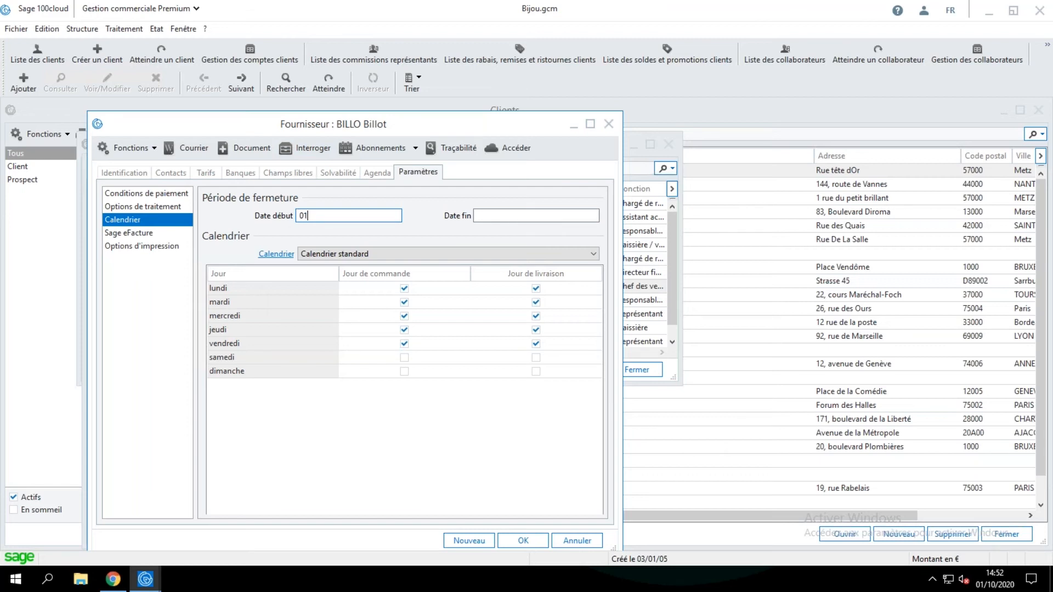
pyautogui.click(518, 218)
pyautogui.write('3108')
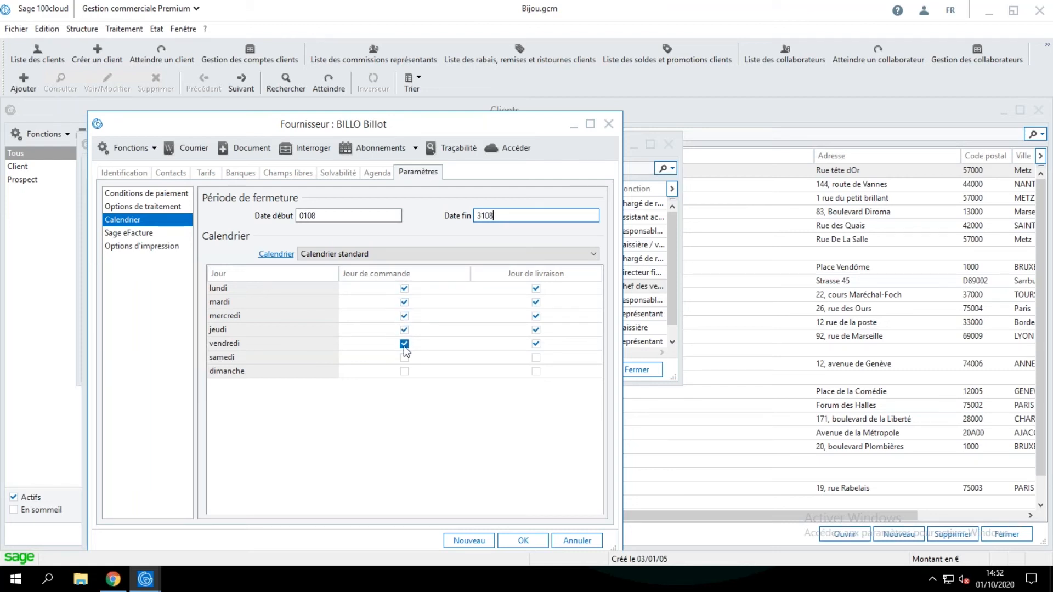
# Turn off deliveries from lundi to jeudi in the supplier's calendar, keeping vendredi as the delivery day.
pyautogui.click(535, 288)
pyautogui.click(536, 302)
pyautogui.click(535, 315)
# Look up the Réapprovisionnement batch process, review the supplier's closure dates and delivery days, and cancel the changes to the record.
pyautogui.click(126, 29)
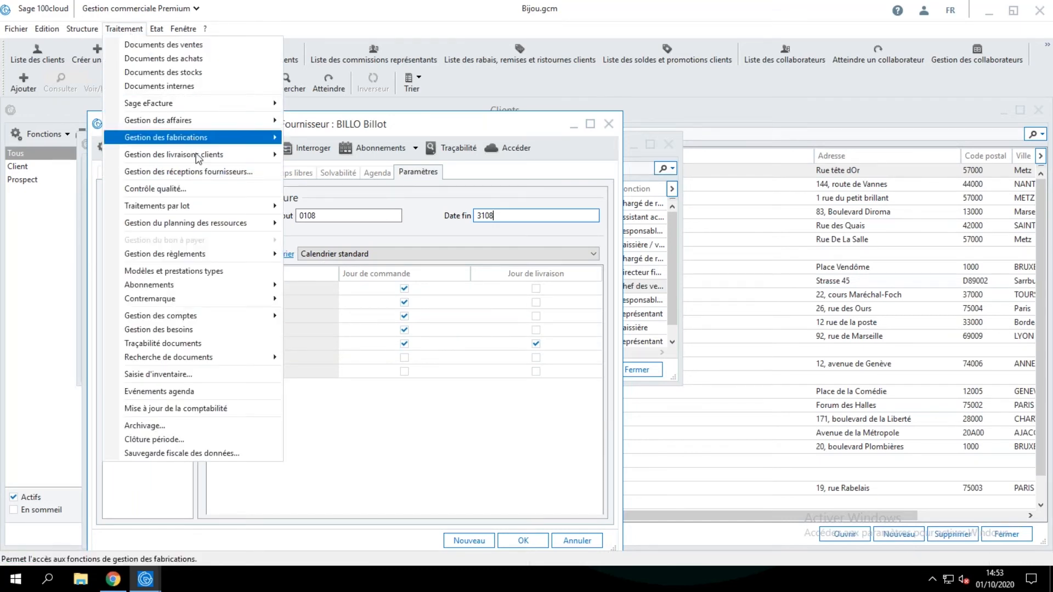
pyautogui.moveTo(192, 207)
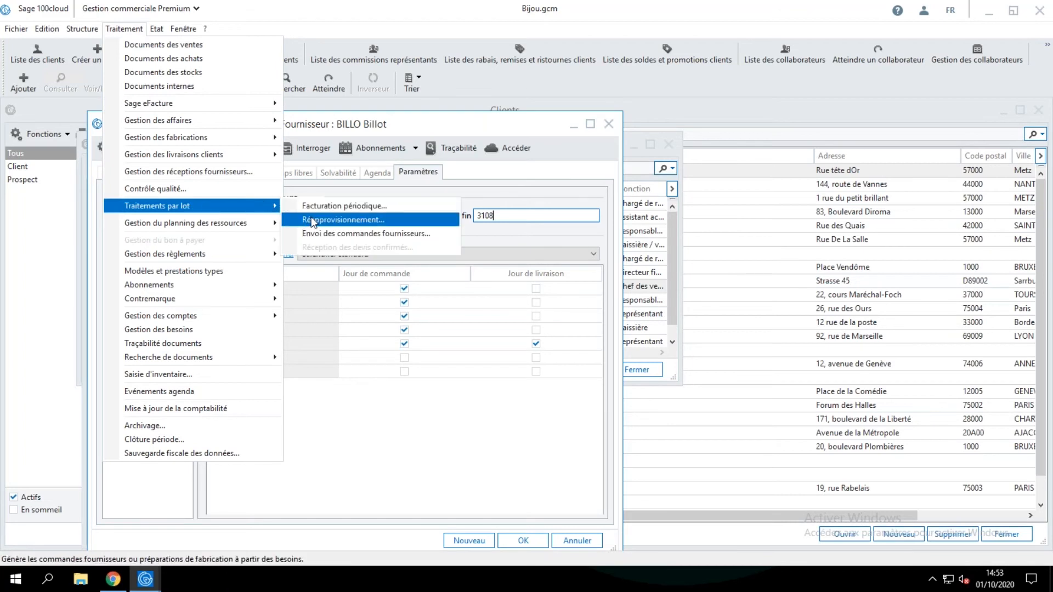
pyautogui.click(531, 440)
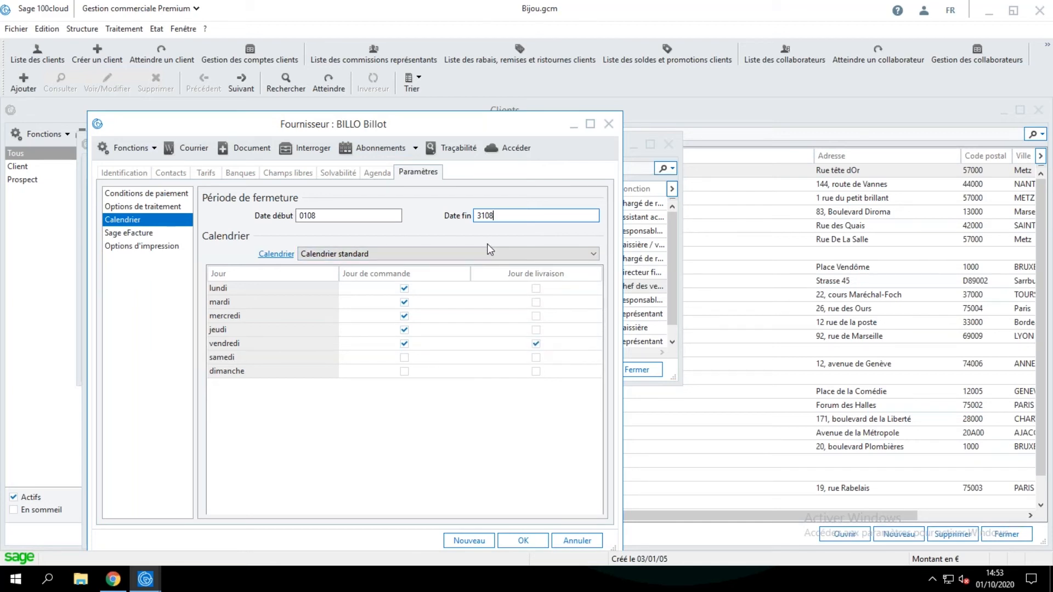
pyautogui.click(404, 343)
pyautogui.doubleClick(329, 216)
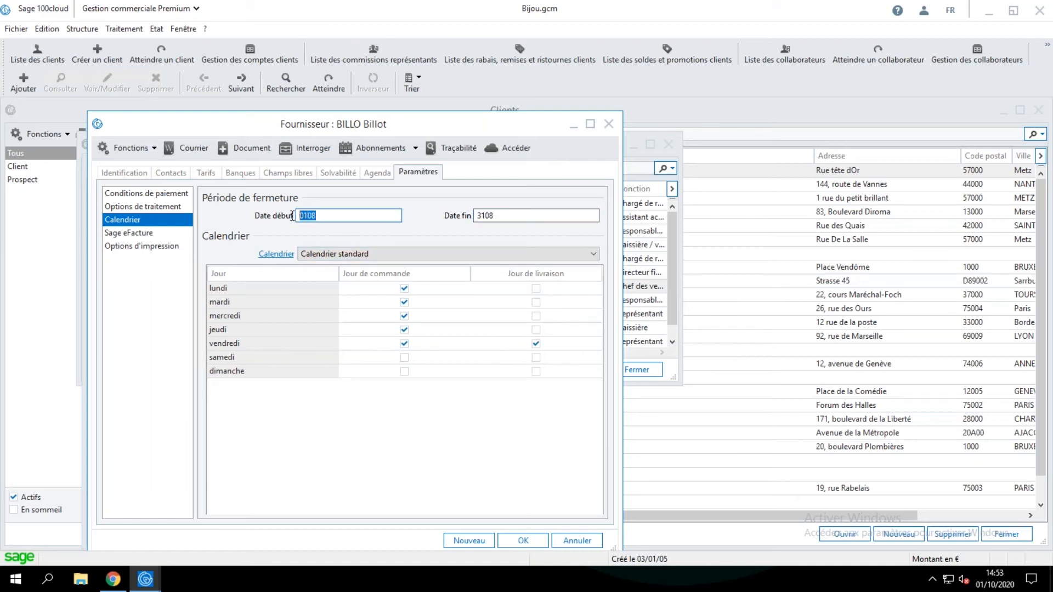
pyautogui.doubleClick(502, 219)
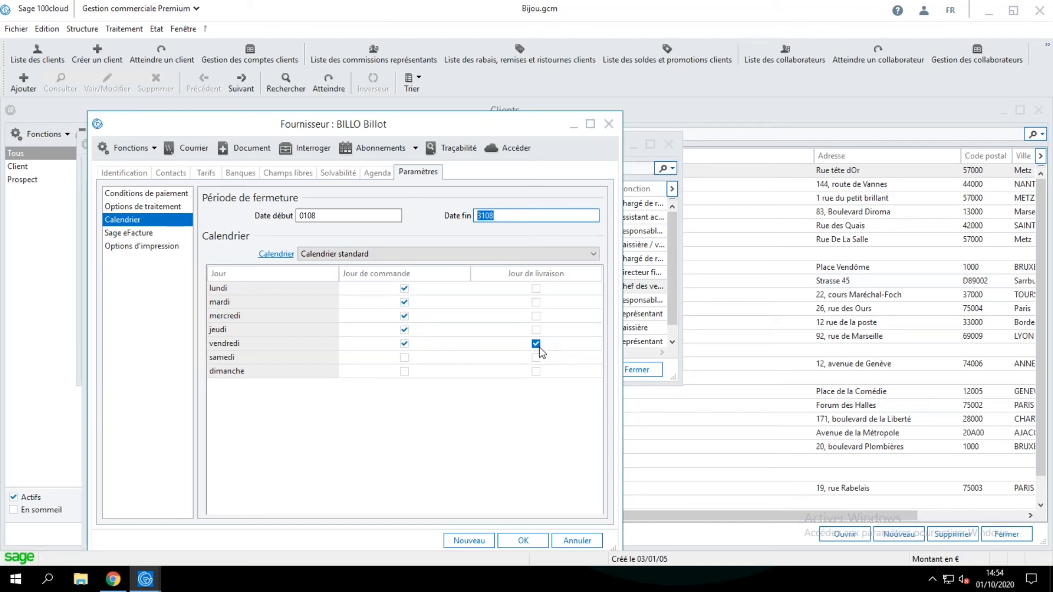
pyautogui.click(582, 541)
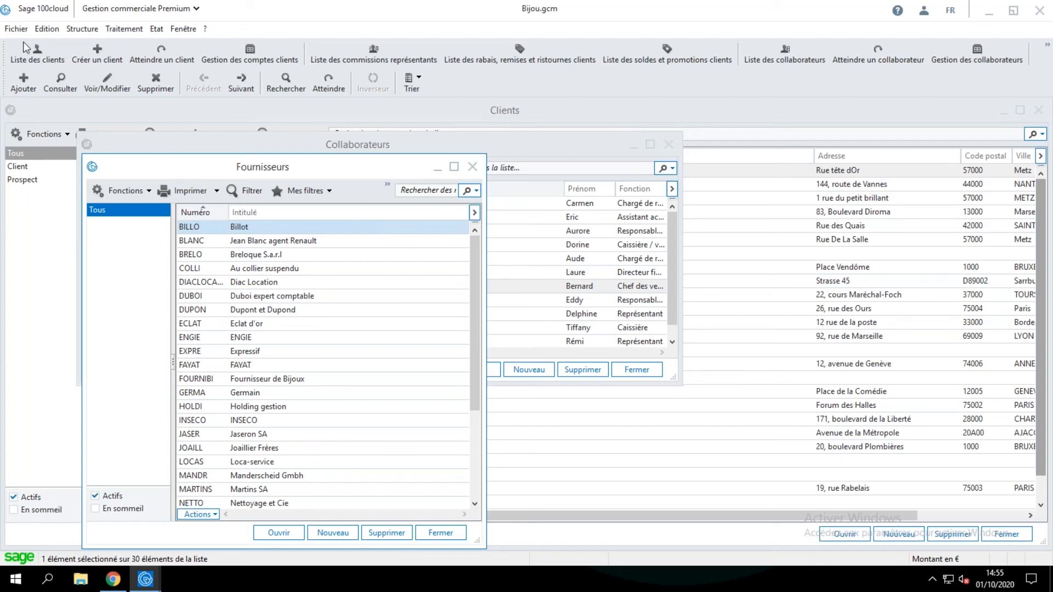
# Open the company's identification settings and highlight the Bijou SA company name.
pyautogui.click(7, 33)
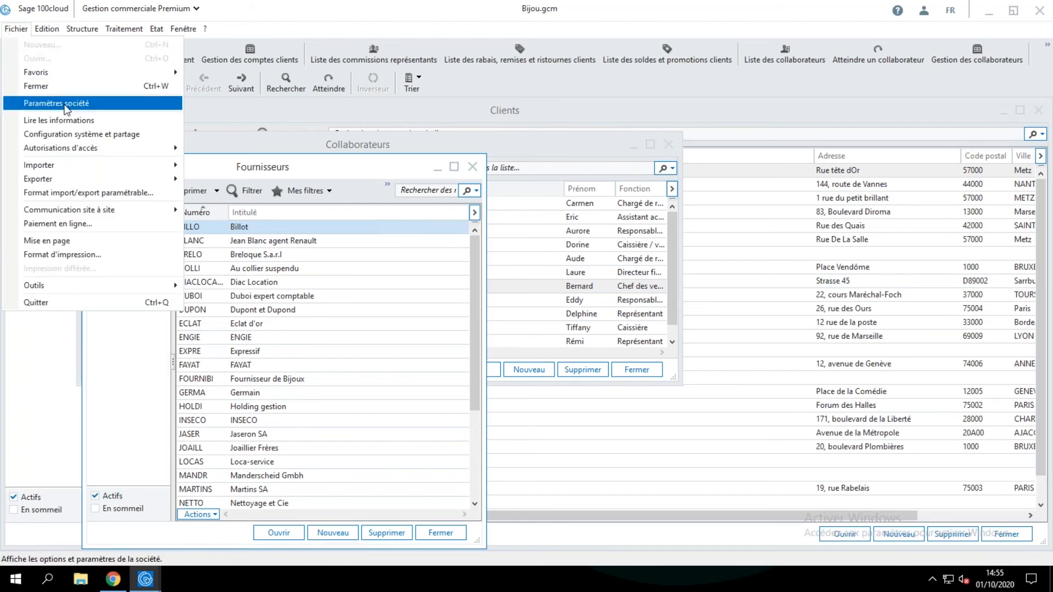
pyautogui.click(57, 103)
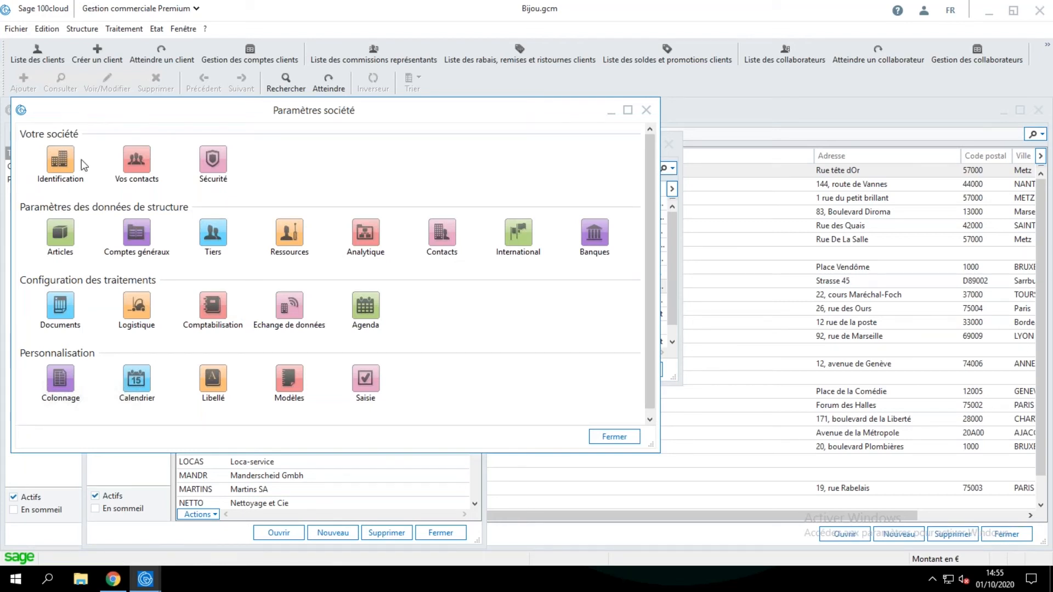
pyautogui.click(60, 160)
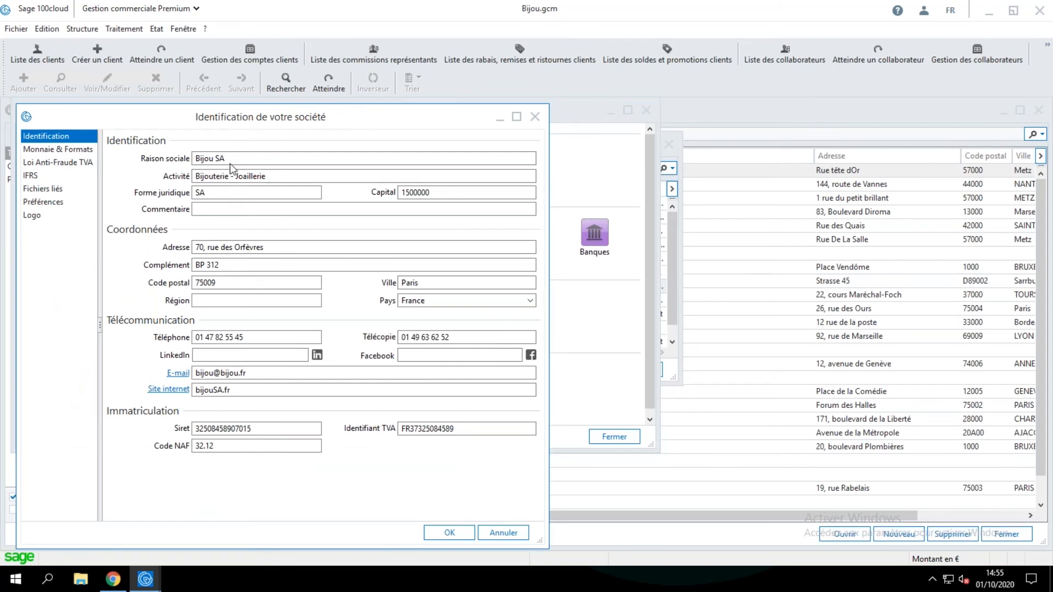
pyautogui.moveTo(222, 159); pyautogui.dragTo(193, 159)
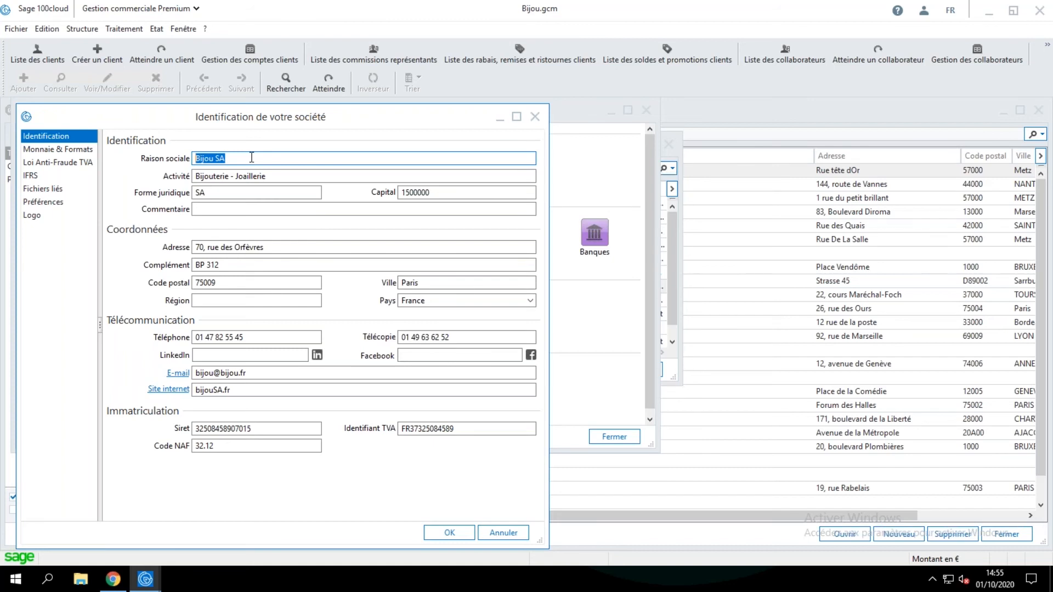
pyautogui.moveTo(226, 158); pyautogui.dragTo(190, 160)
# Close the company settings without changes and close all open list windows to return to the IntuiSage home page.
pyautogui.click(145, 578)
pyautogui.click(203, 489)
pyautogui.click(535, 116)
pyautogui.click(645, 110)
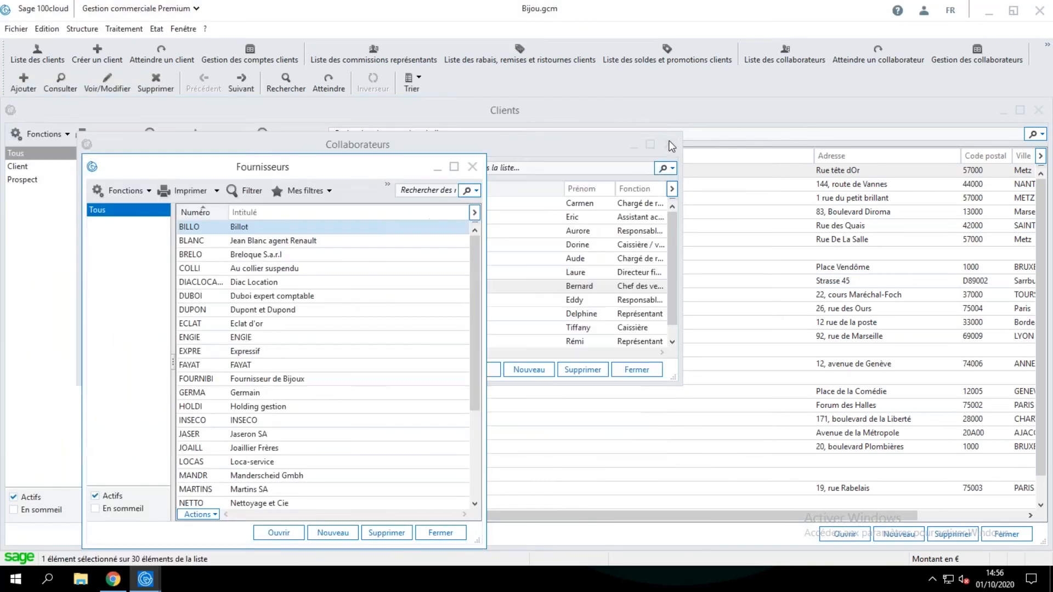
pyautogui.click(1038, 109)
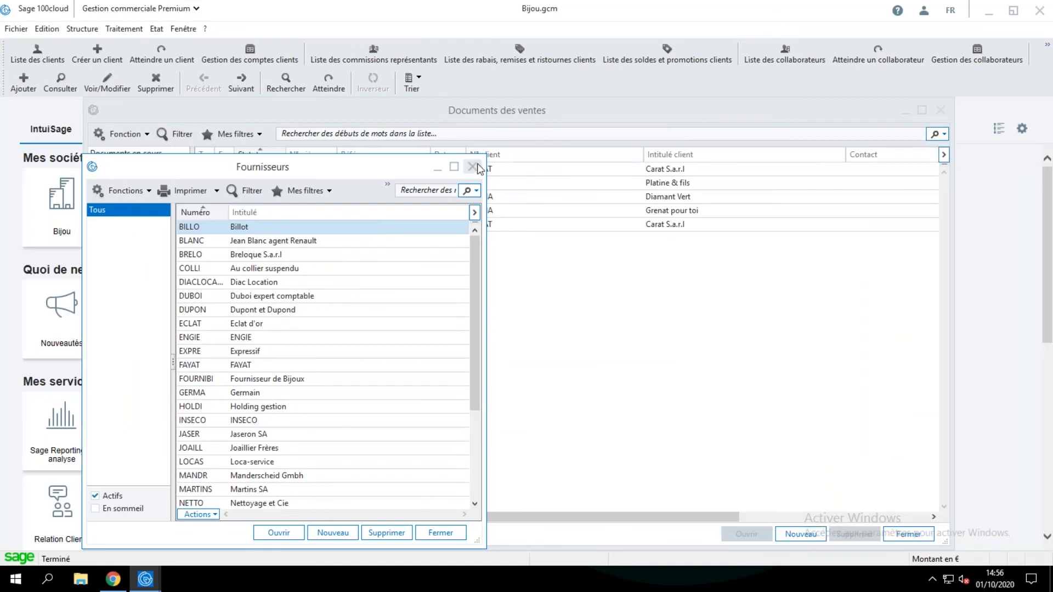
pyautogui.click(940, 110)
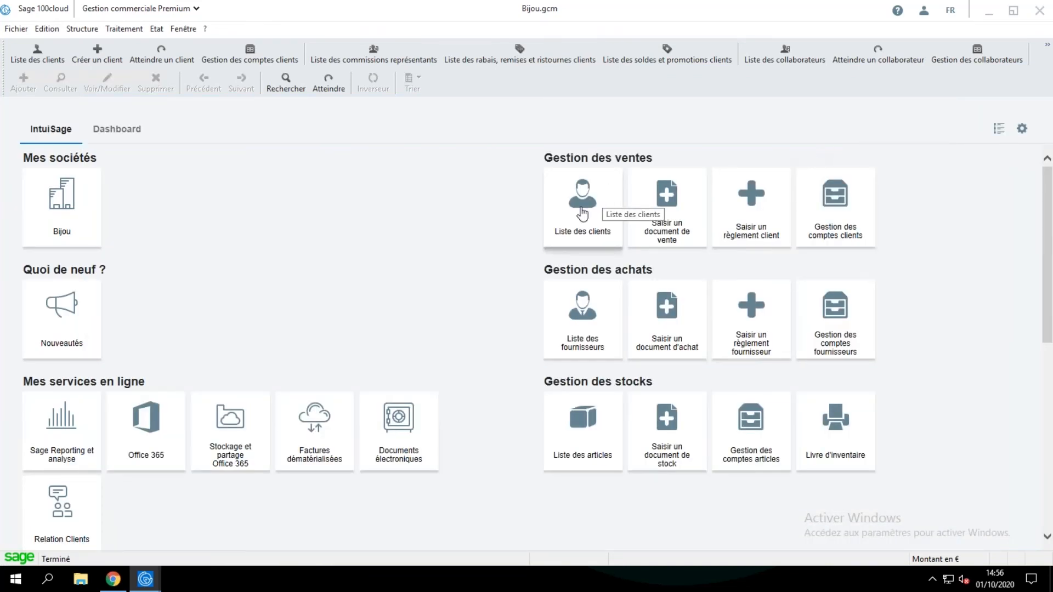
# Open the Customer Voice suggestions page, browse the popular Gestion Commerciale ideas, and switch back to Sage 100cloud.
pyautogui.scroll(-7, 239, 280)
pyautogui.scroll(1, 219, 307)
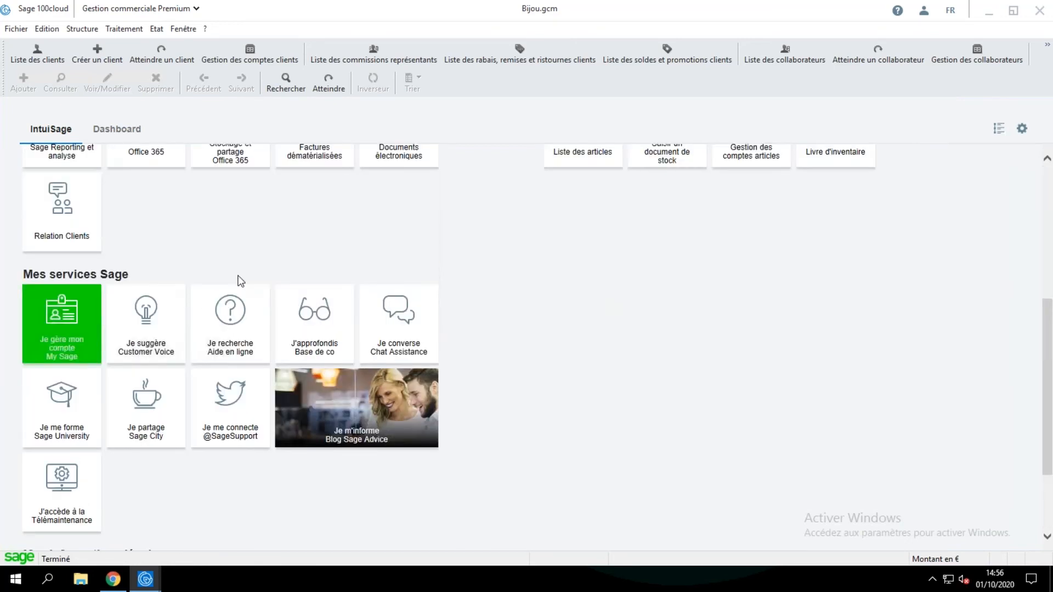
pyautogui.click(151, 328)
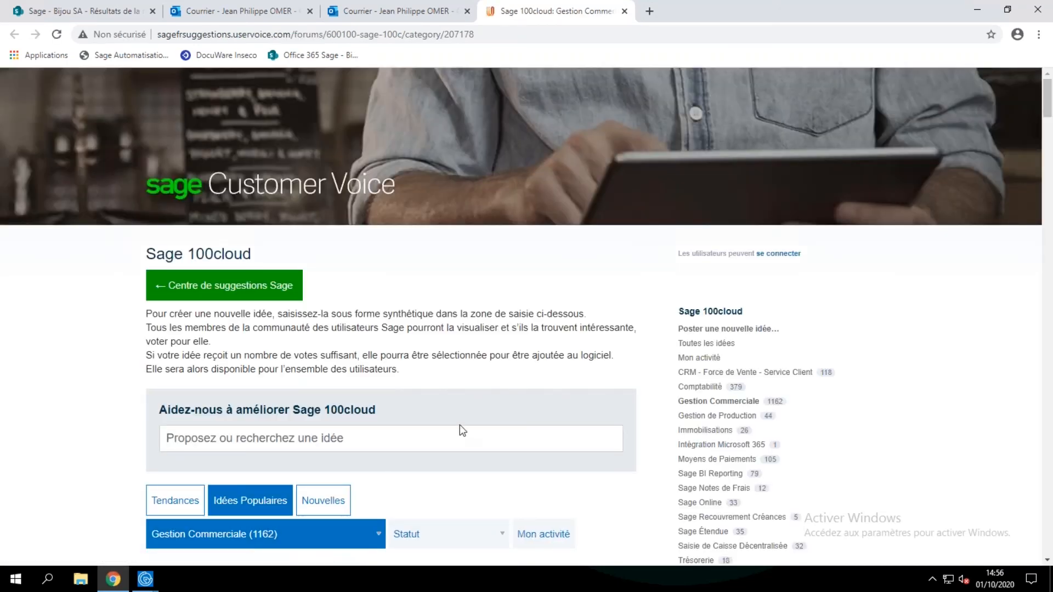
pyautogui.scroll(-5, 459, 425)
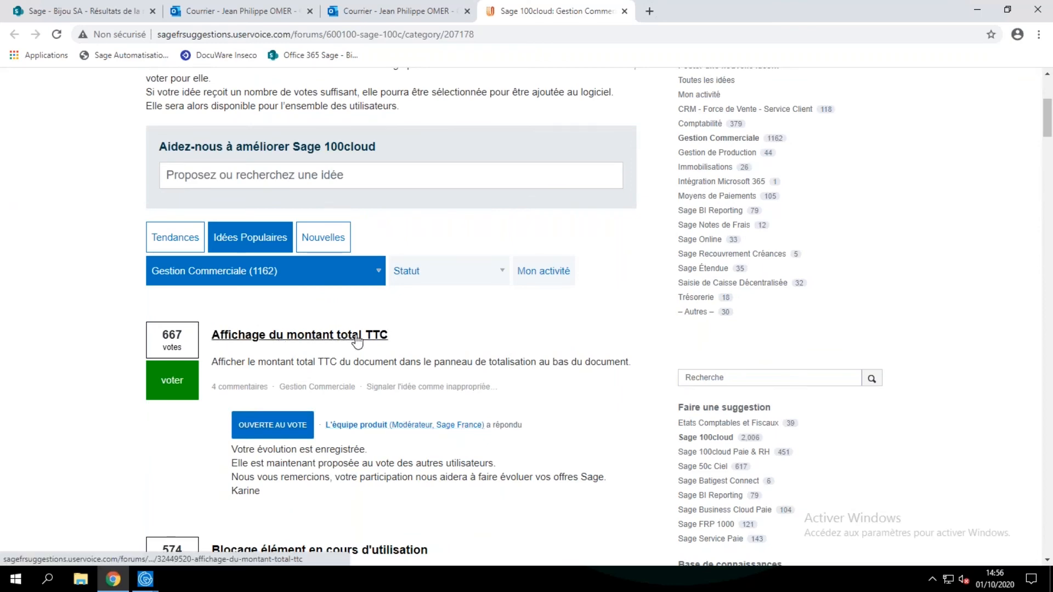
pyautogui.scroll(-5, 416, 335)
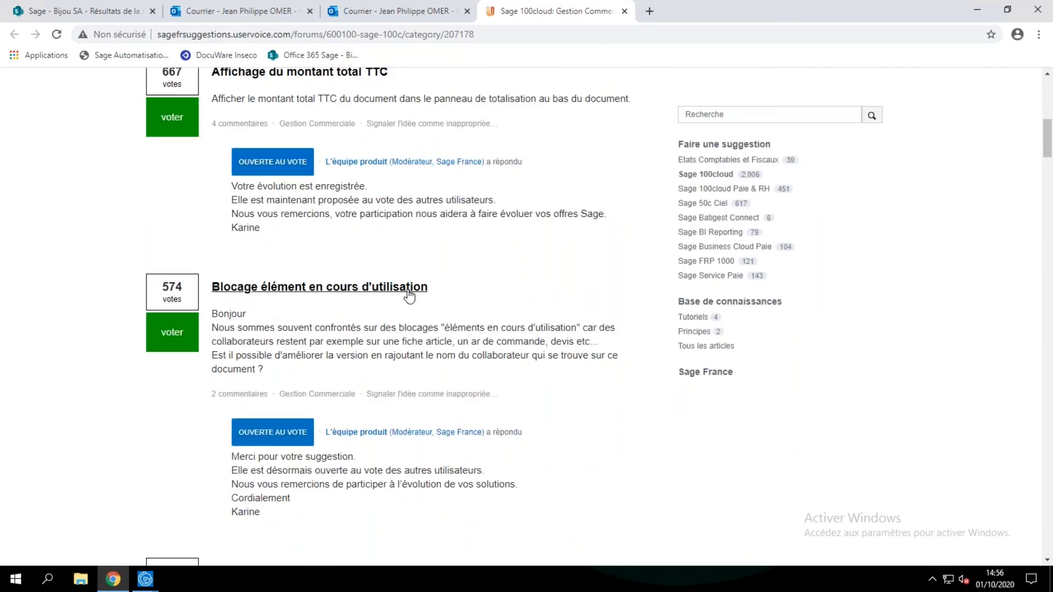
pyautogui.scroll(-5, 400, 318)
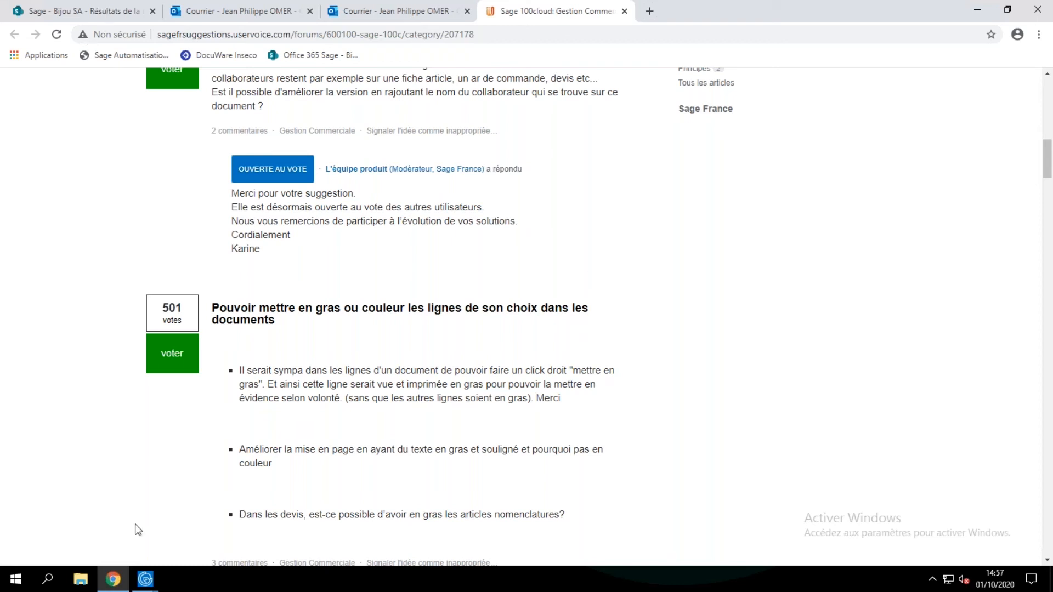
pyautogui.click(145, 580)
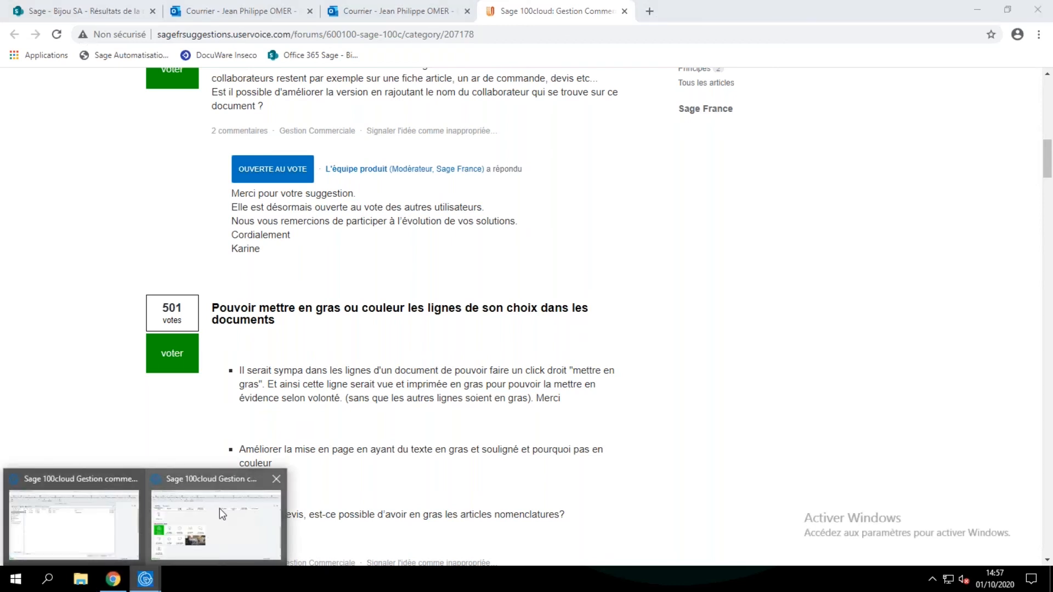
pyautogui.click(223, 483)
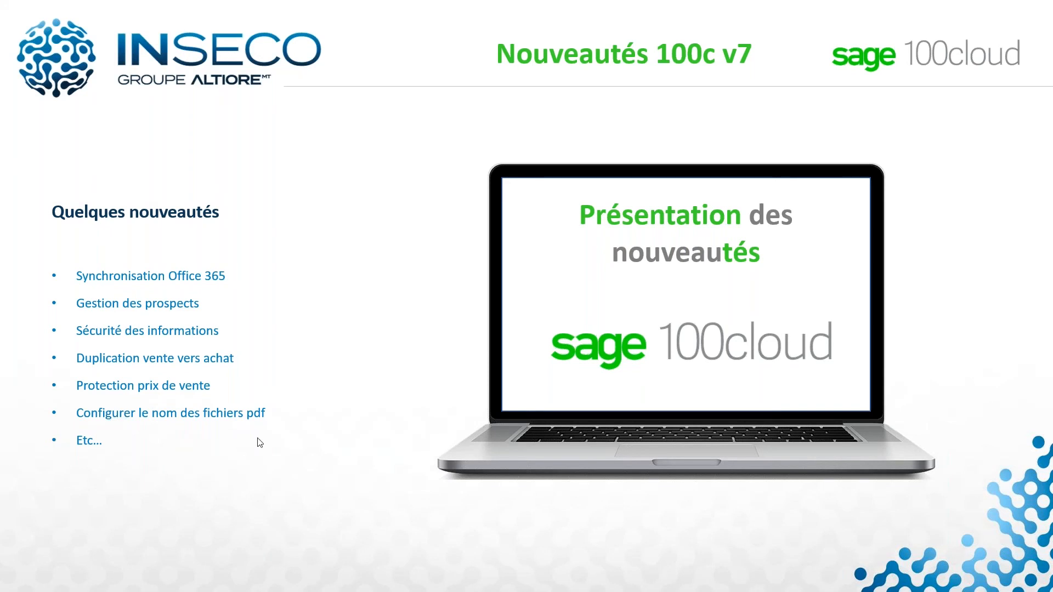
pyautogui.click(260, 442)
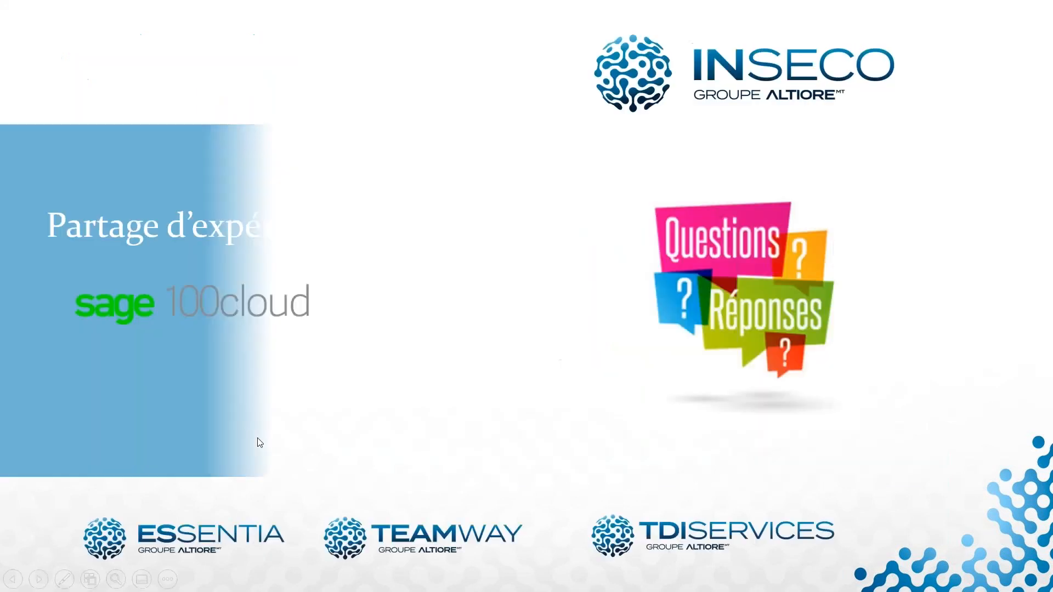